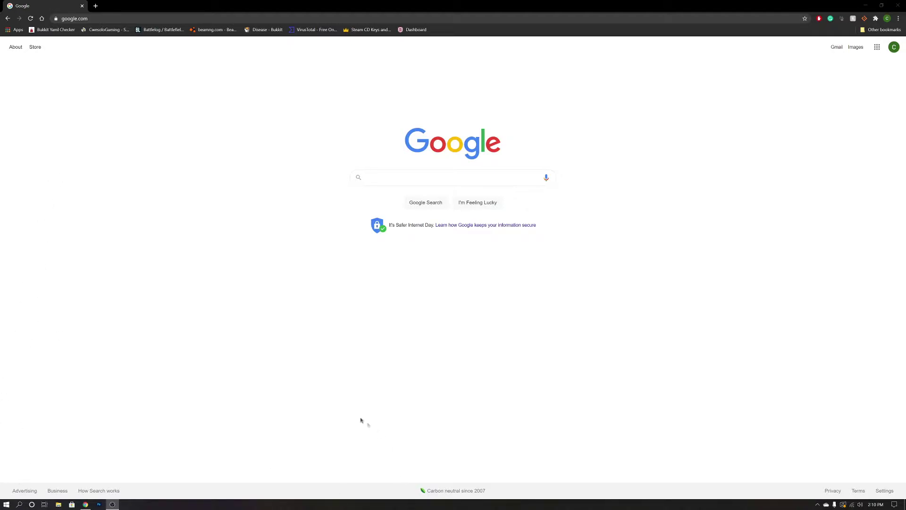
Search Google for 'unity3d' again and open the official unity.com homepage result.
drag(299, 5, 448, 0)
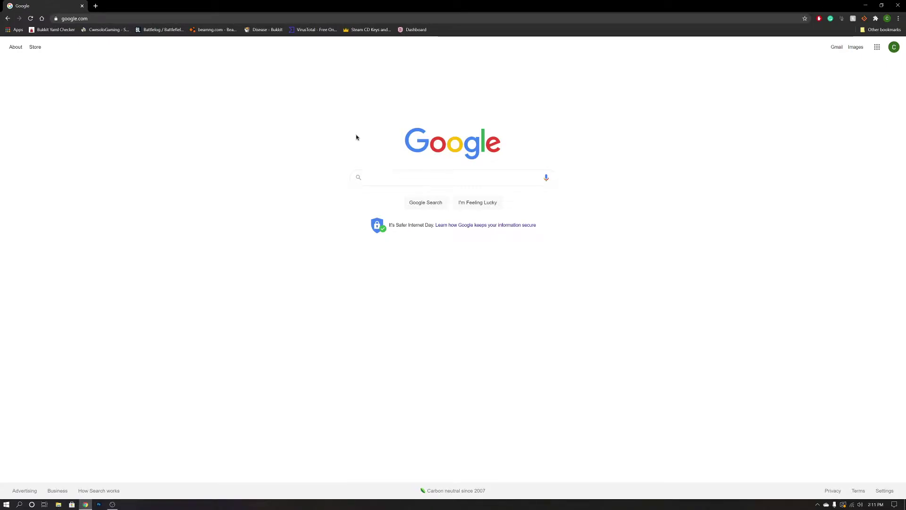
click(416, 178)
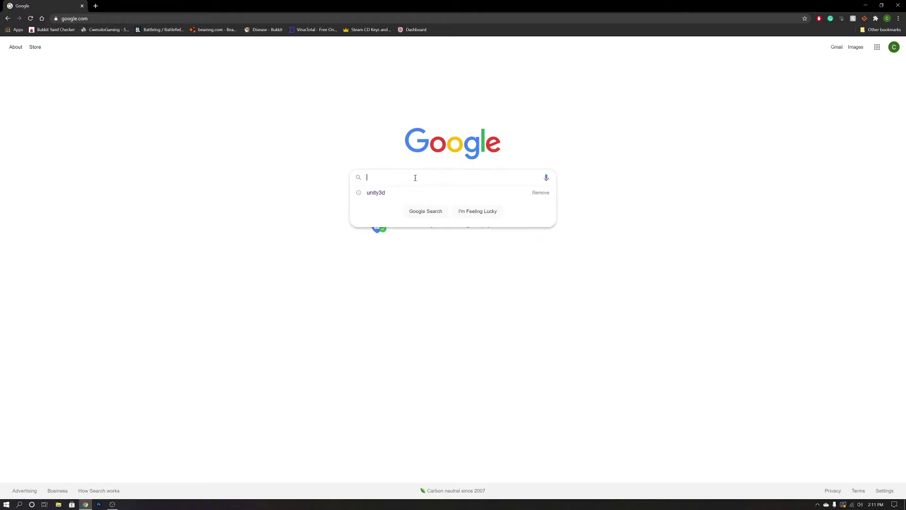
click(370, 193)
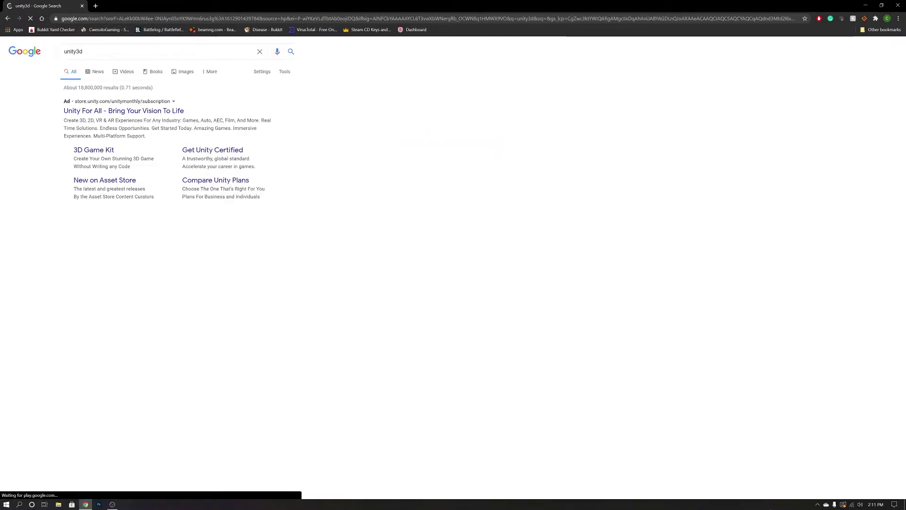
scroll(81, 241, down, 2)
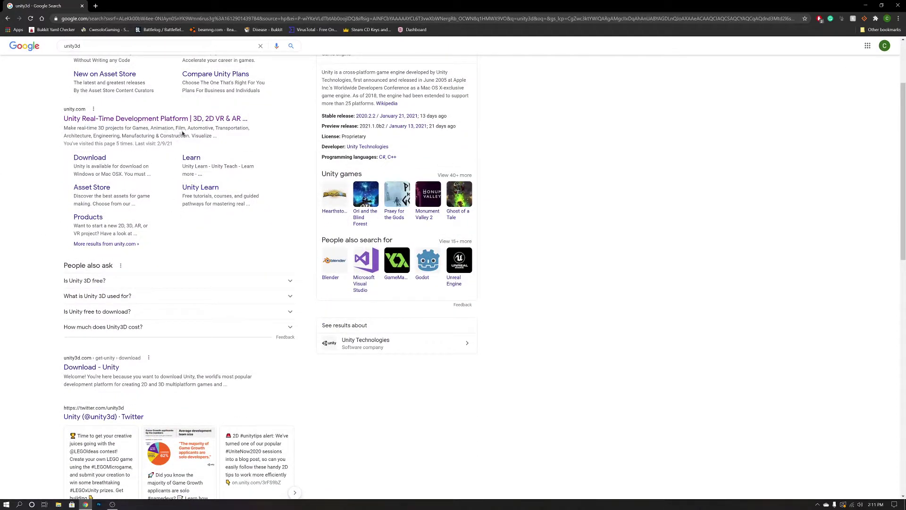
scroll(156, 113, up, 2)
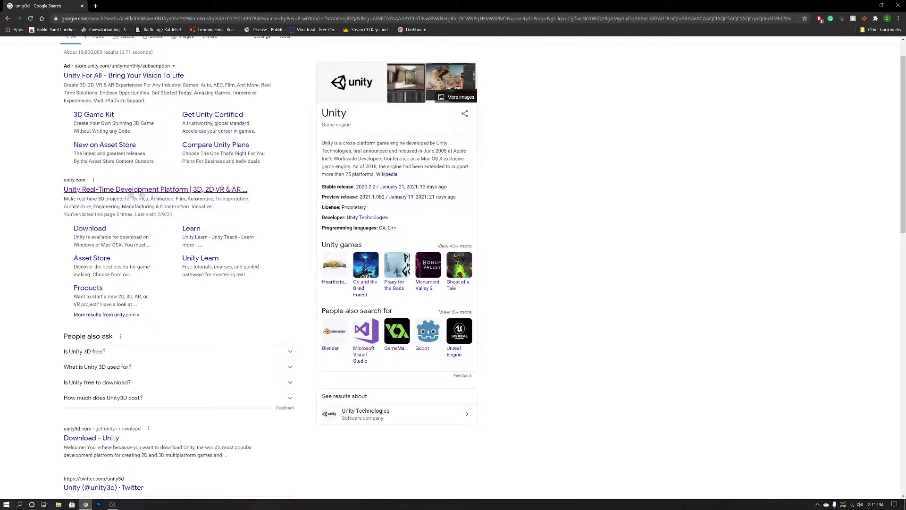
click(71, 189)
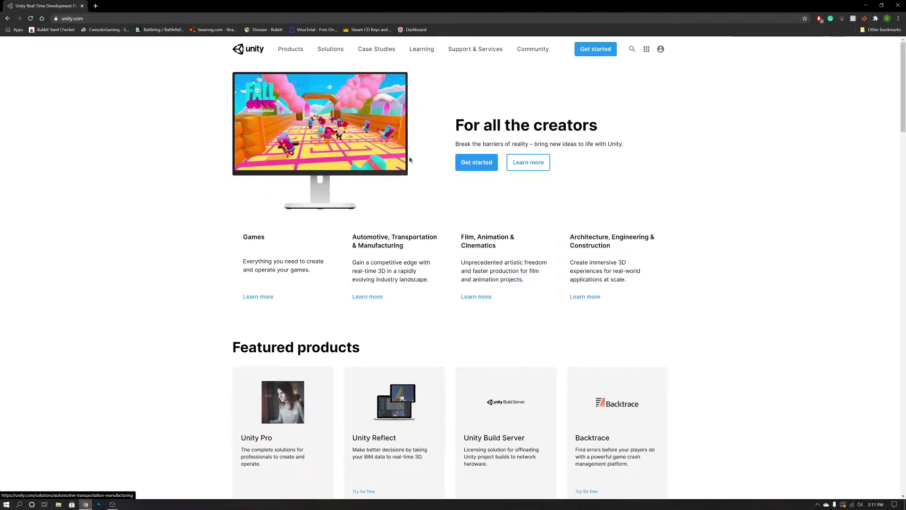
Open Unity's Plans and pricing page and review the Individual plans and $100K limit.
click(481, 163)
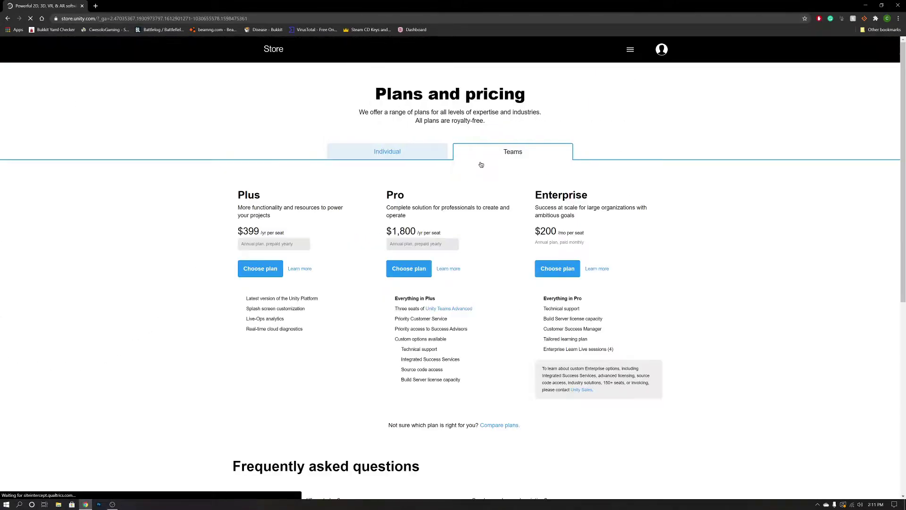
drag(490, 150, 530, 147)
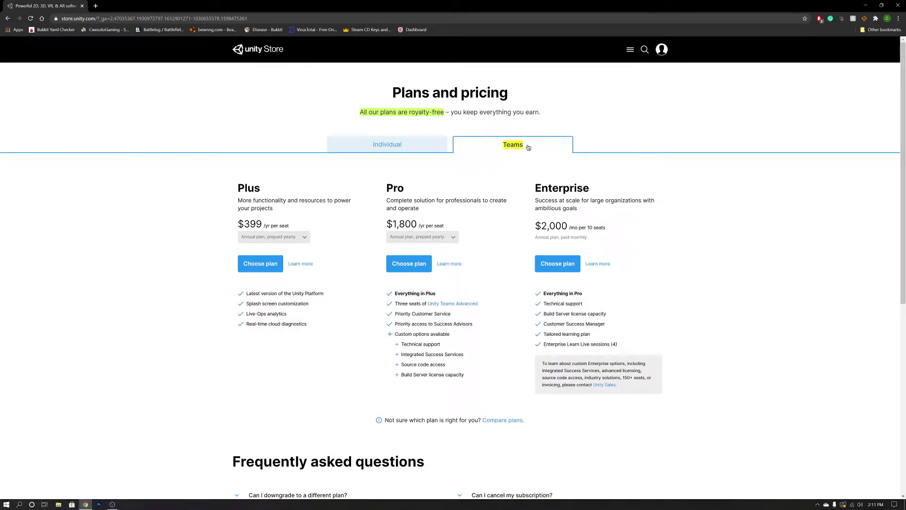
click(382, 149)
drag(218, 184, 240, 194)
click(239, 189)
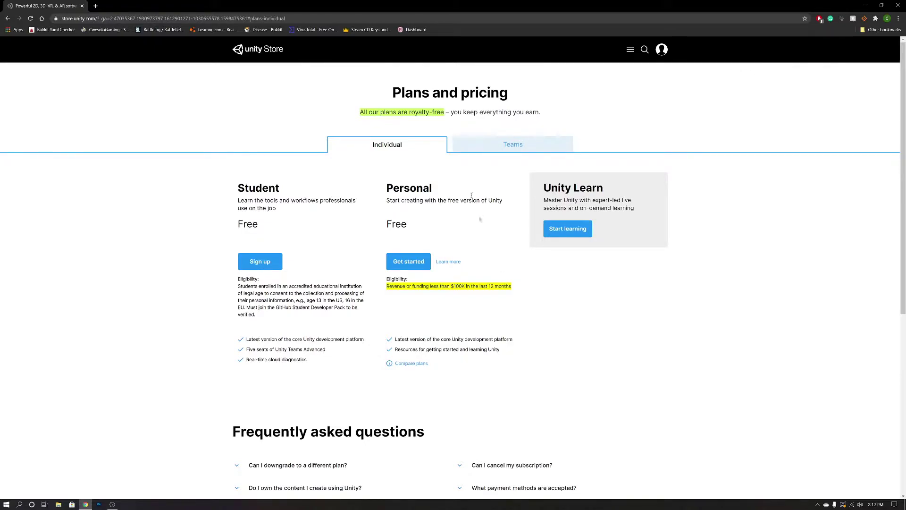
drag(450, 286, 465, 287)
click(455, 288)
Compare the Teams plans, return to Individual, and choose the free Personal plan.
click(499, 144)
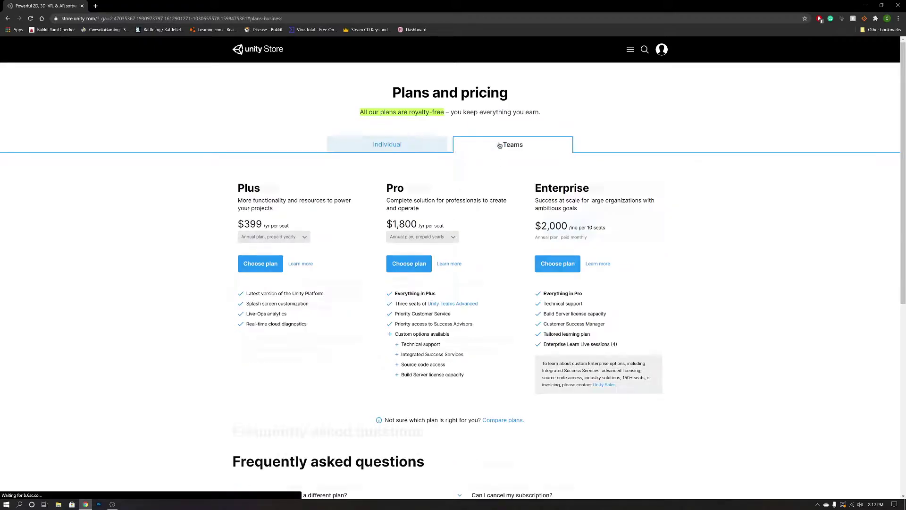
click(420, 147)
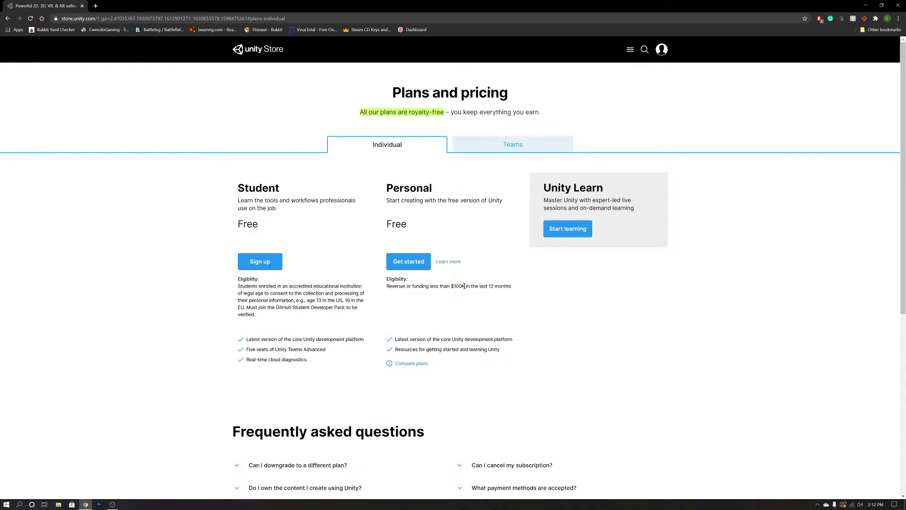
drag(383, 287, 513, 289)
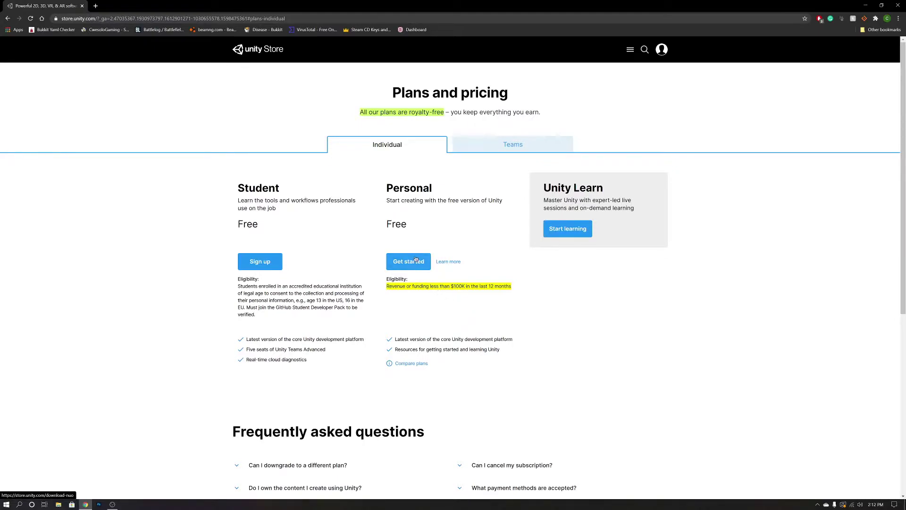
drag(385, 188, 427, 192)
click(475, 236)
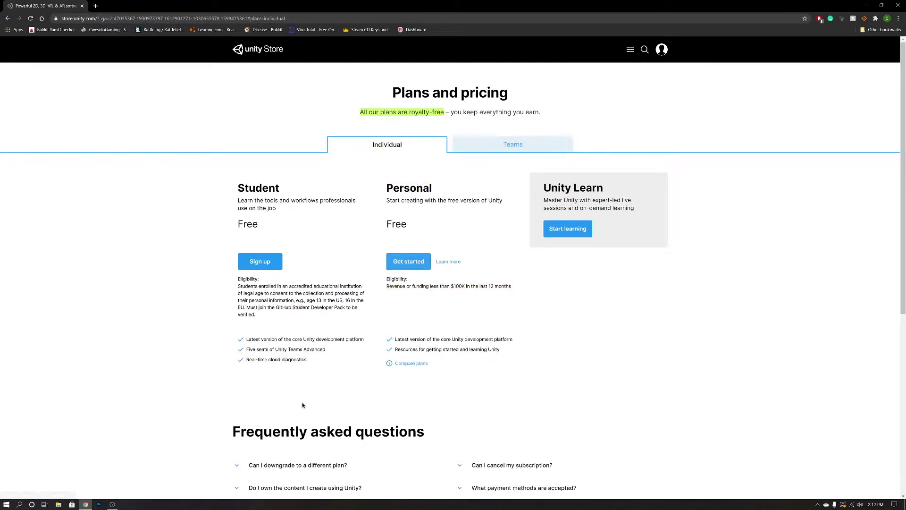
click(405, 261)
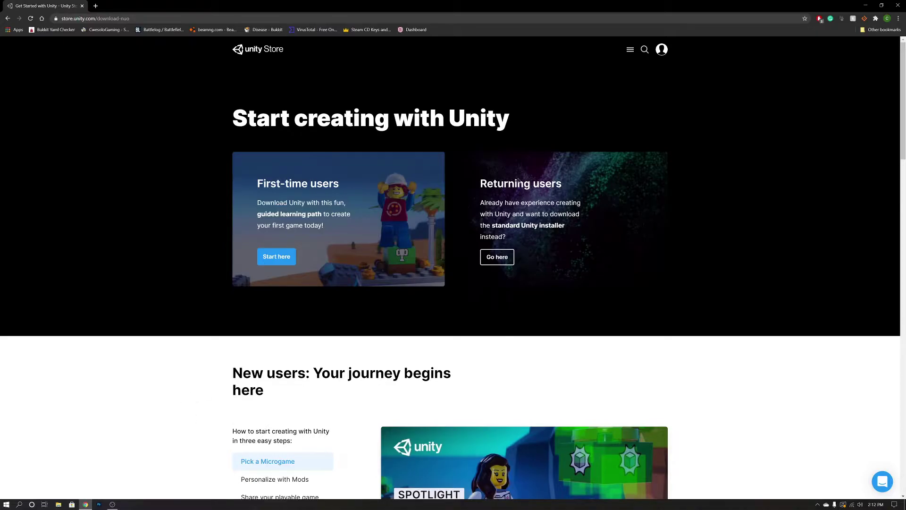
Check the standard installer page, go back, and start the first-time user download.
click(502, 258)
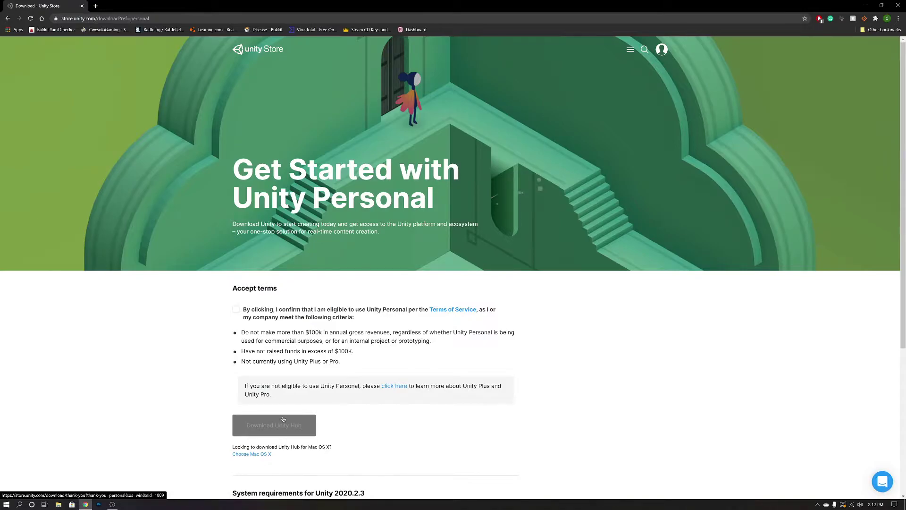
scroll(283, 418, down, 2)
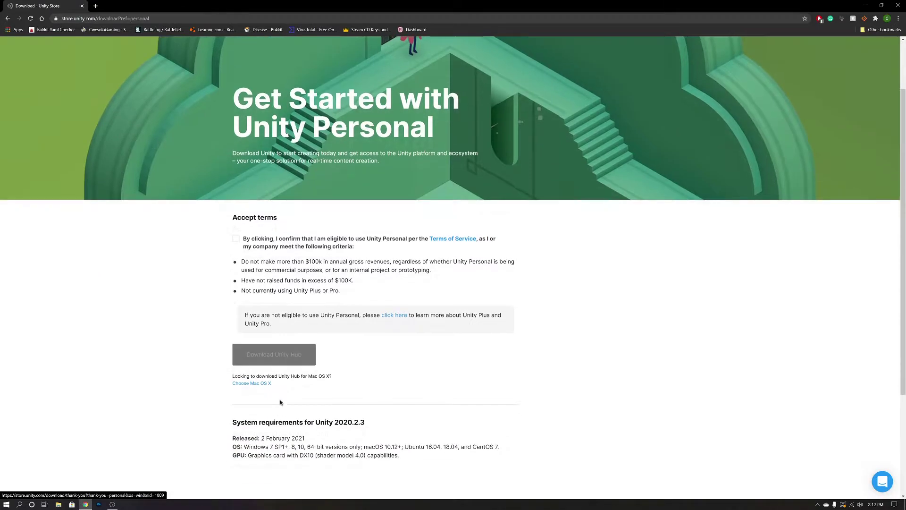
click(7, 18)
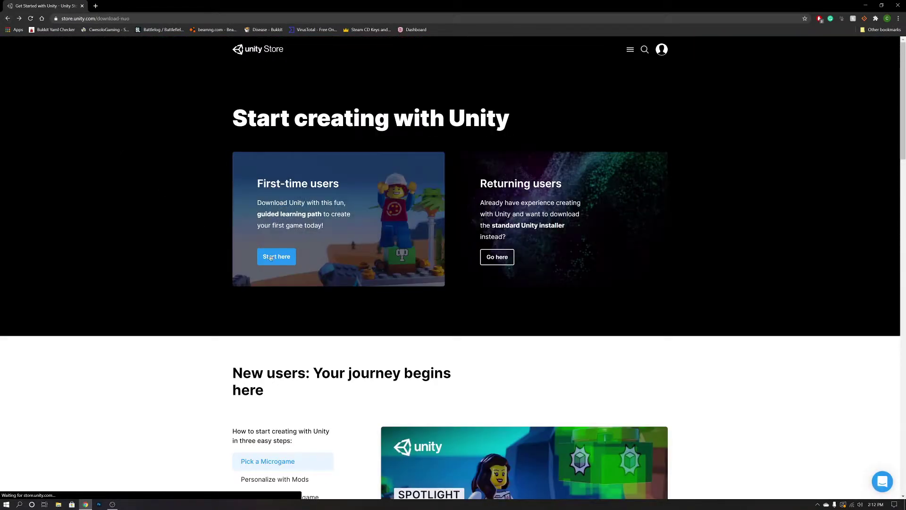
click(283, 259)
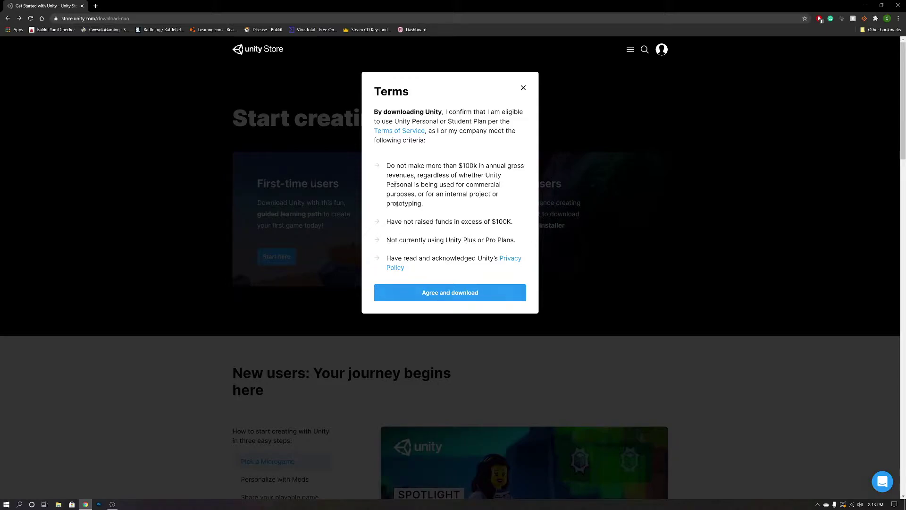
Read the Personal eligibility terms and agree to download UnityHubSetup.exe.
drag(387, 221, 515, 226)
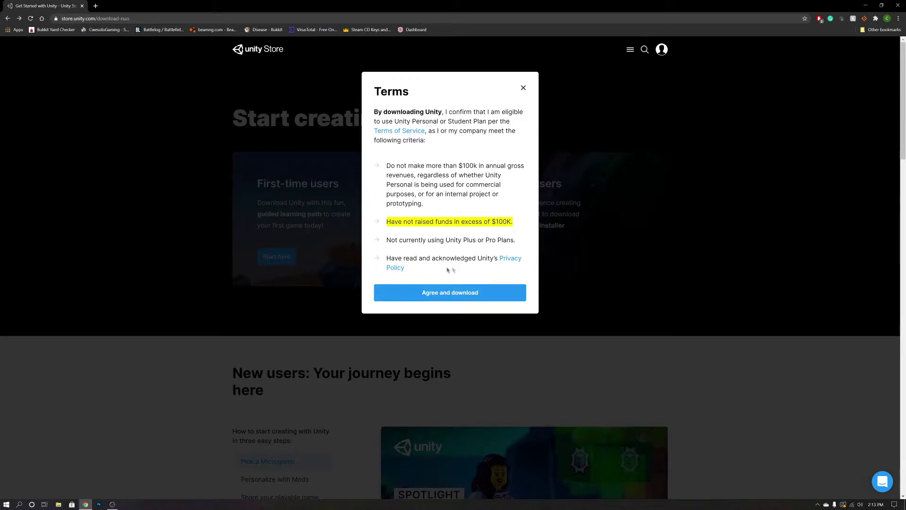
drag(387, 240, 514, 241)
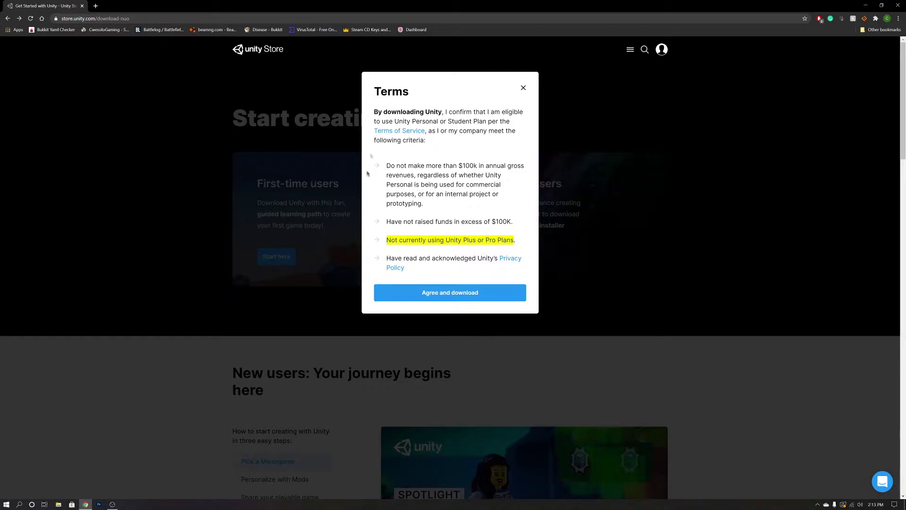
drag(373, 109, 486, 273)
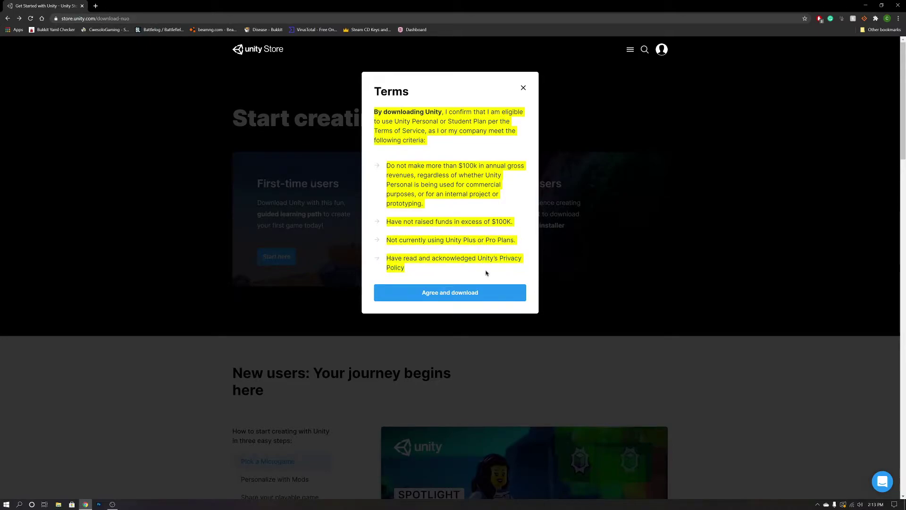
click(486, 272)
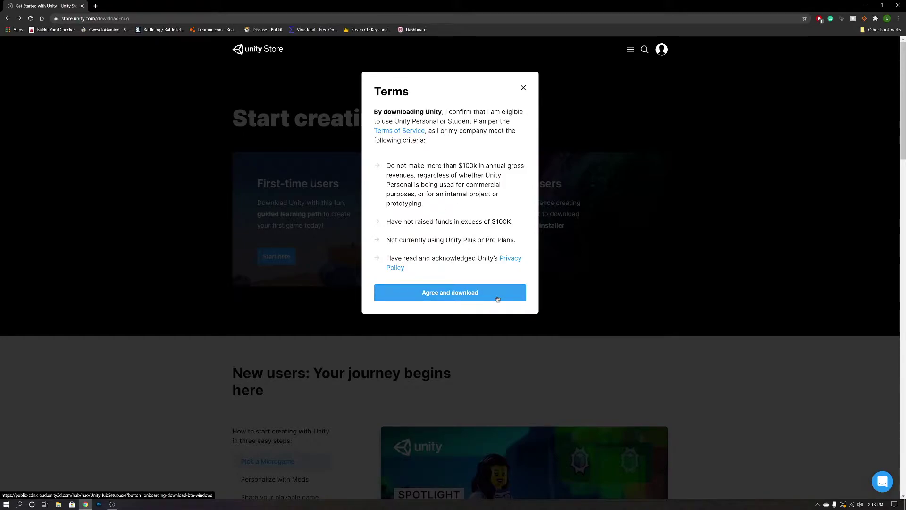
click(460, 293)
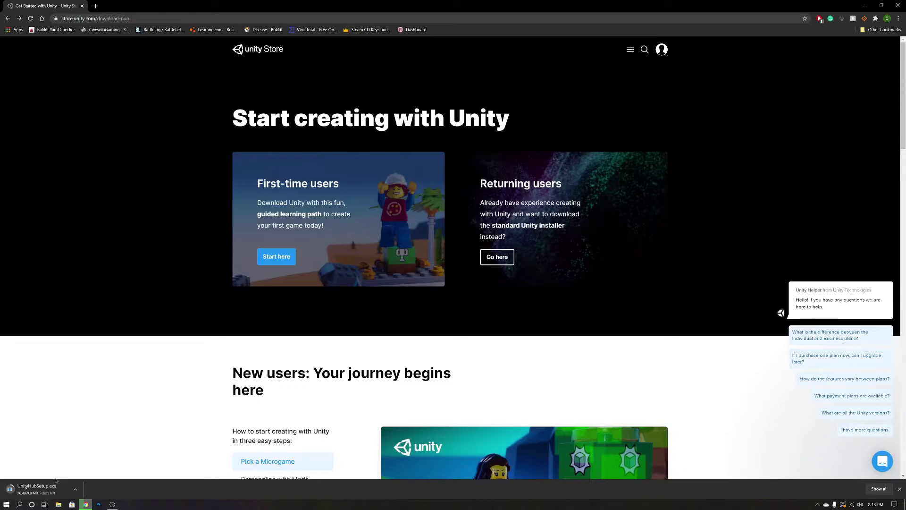
Show UnityHubSetup.exe in its Downloads folder and delete it.
click(75, 489)
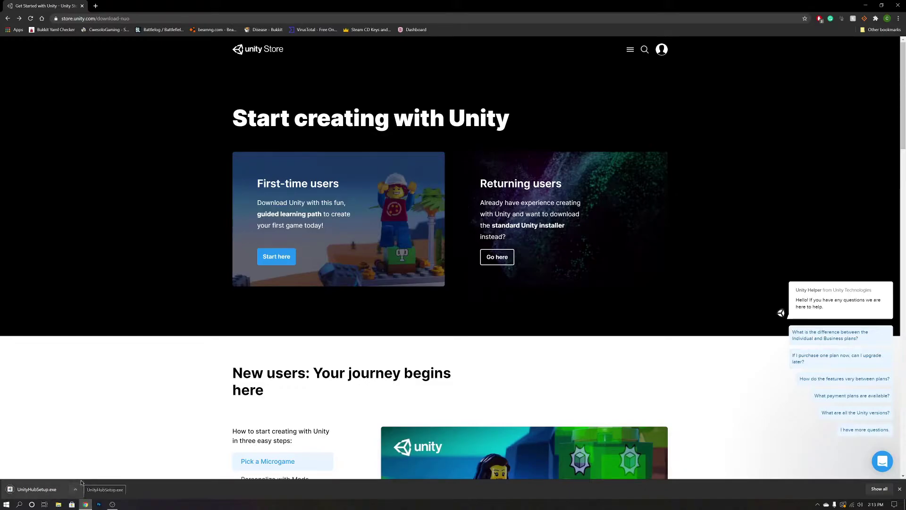
click(76, 489)
click(90, 469)
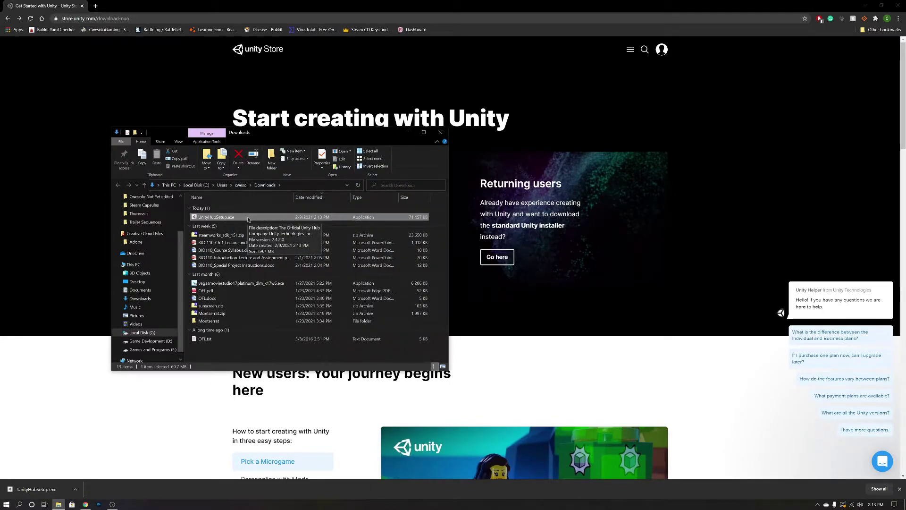
right_click(248, 219)
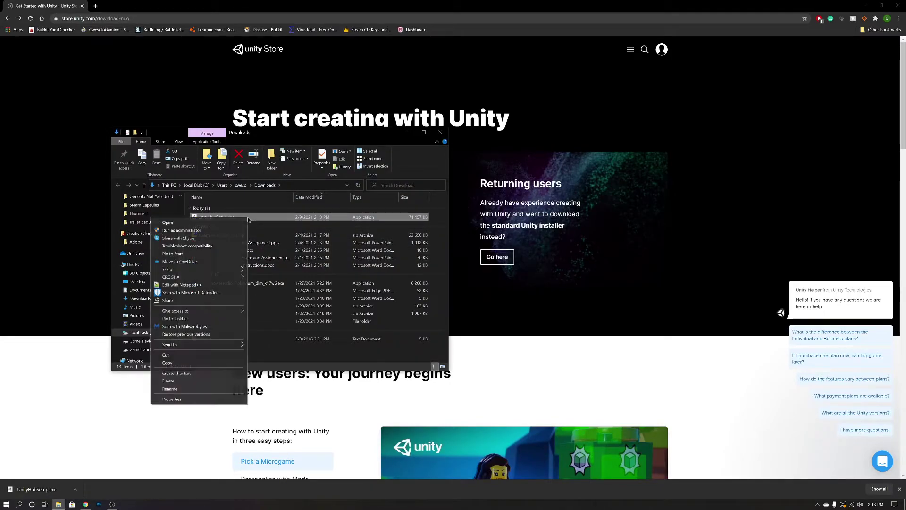
click(168, 382)
Close File Explorer and Chrome, then bring up the Start menu.
click(440, 133)
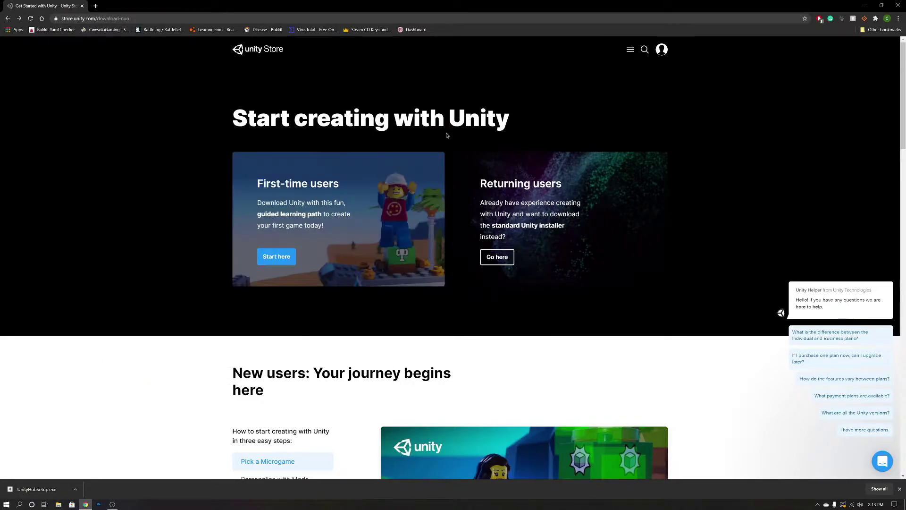
click(898, 6)
key(super)
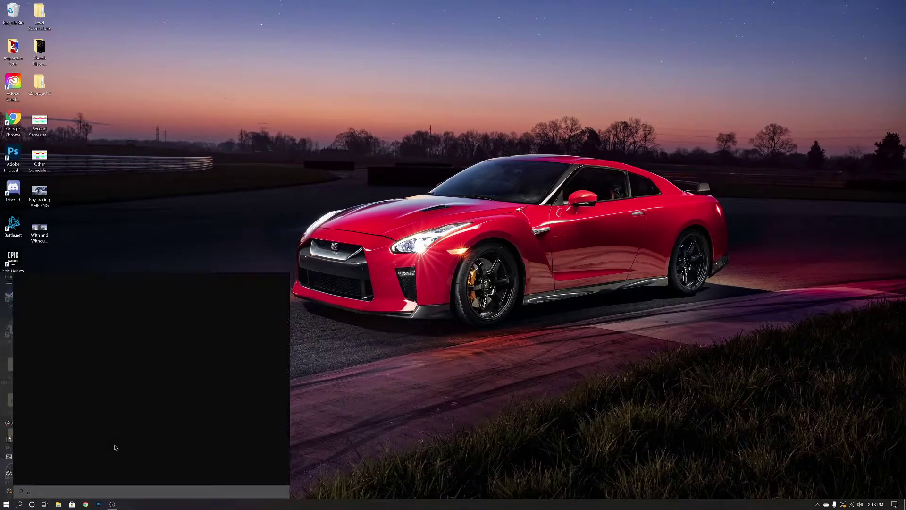
Move the Unity Hub window up and left and switch to its Learn page.
key(Escape)
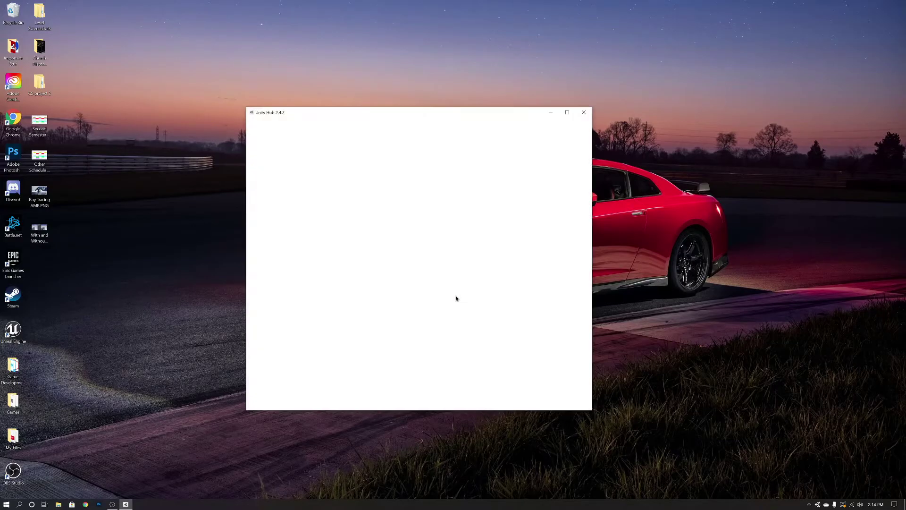
drag(595, 154, 354, 92)
click(279, 147)
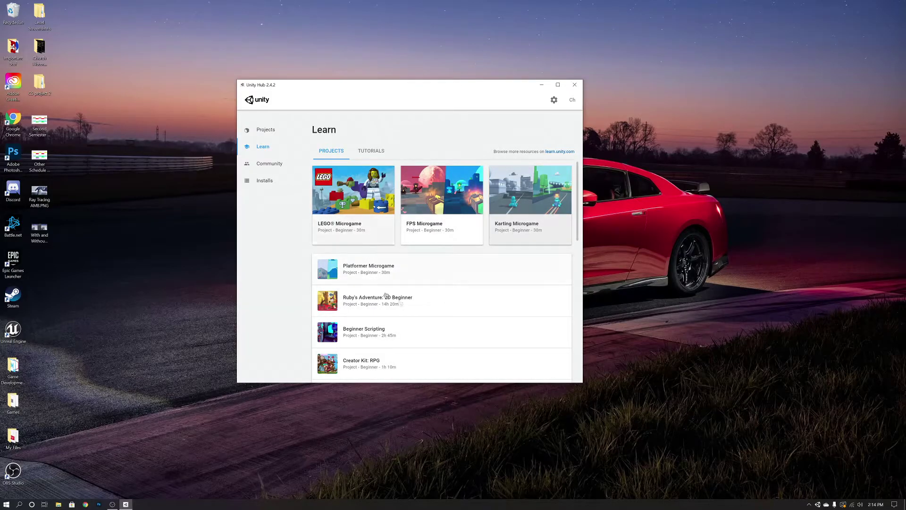
Scroll through the Learn tutorial projects and go to the Community page.
scroll(448, 317, down, 10)
scroll(421, 299, up, 10)
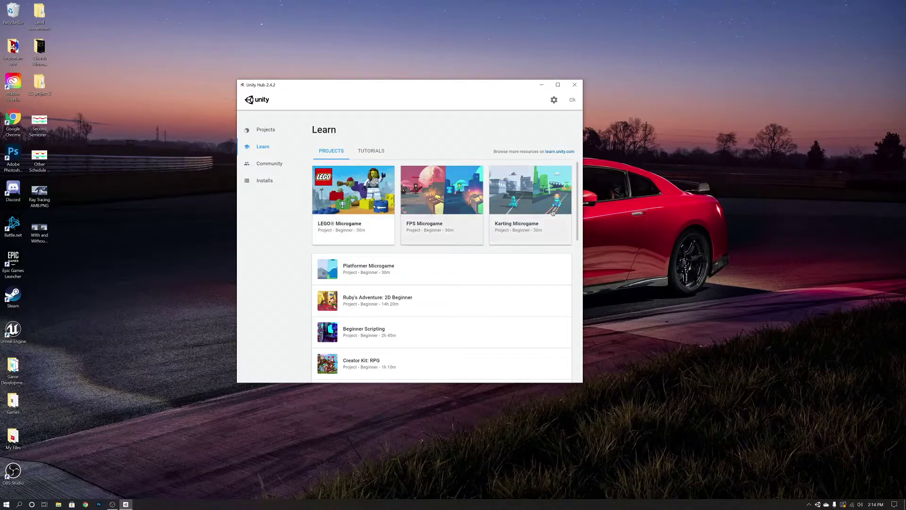
scroll(562, 213, down, 2)
drag(577, 217, 577, 173)
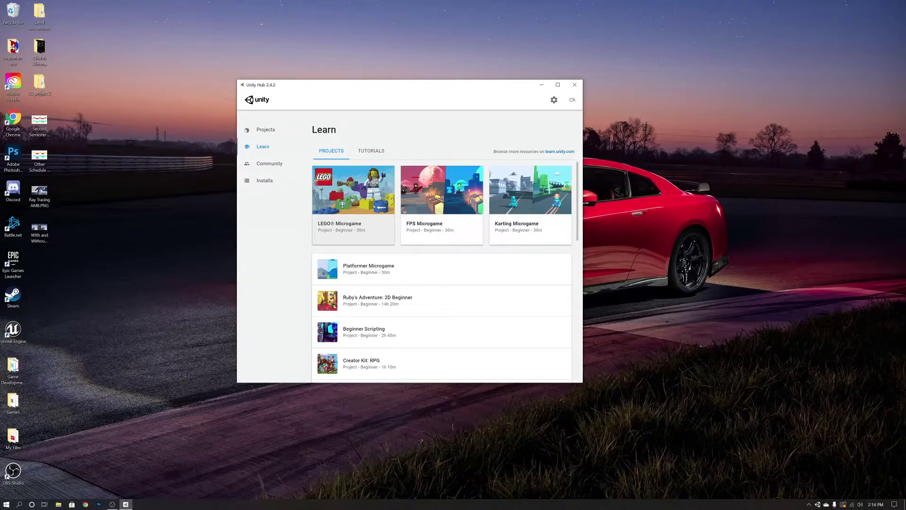
click(269, 163)
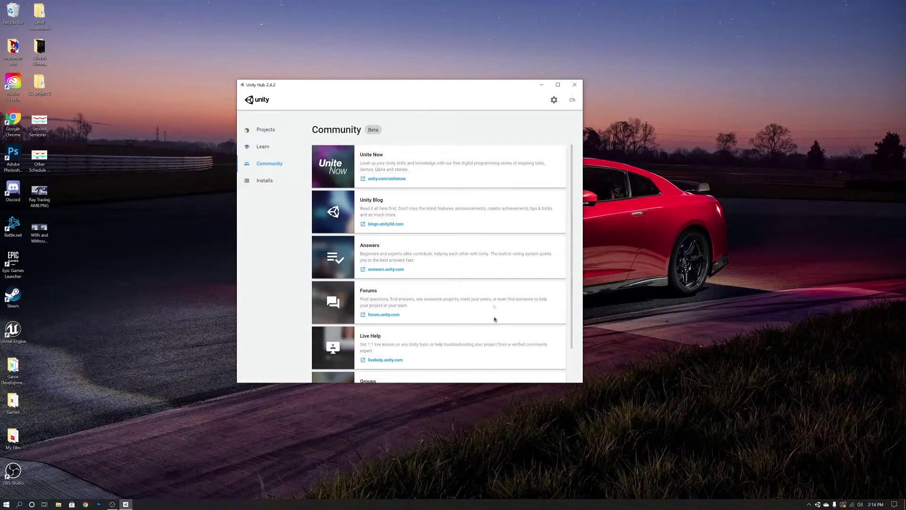
Switch to the Installs page showing editors 2020.1.9f1 and 2018.4.26f1.
scroll(511, 179, down, 2)
scroll(408, 307, up, 2)
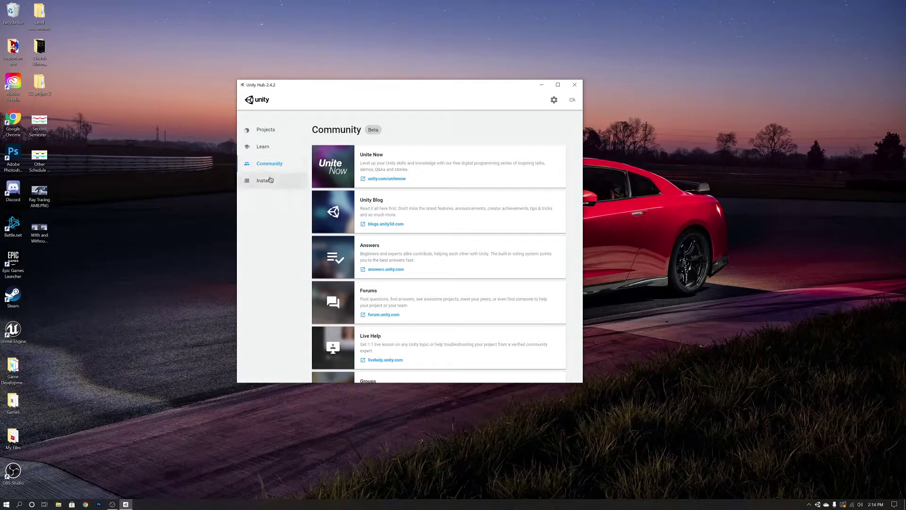
click(271, 180)
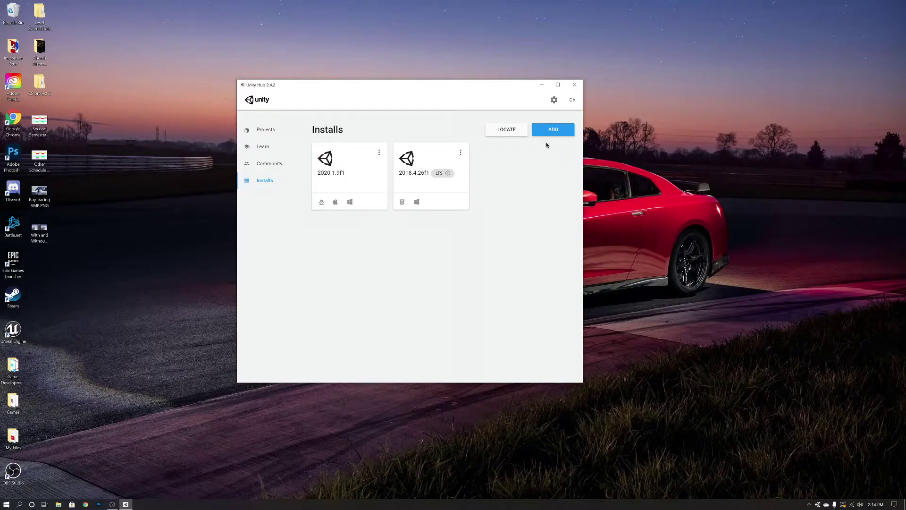
Add a new editor version, selecting Unity 2020.2.3f1 and continuing to its modules.
click(543, 134)
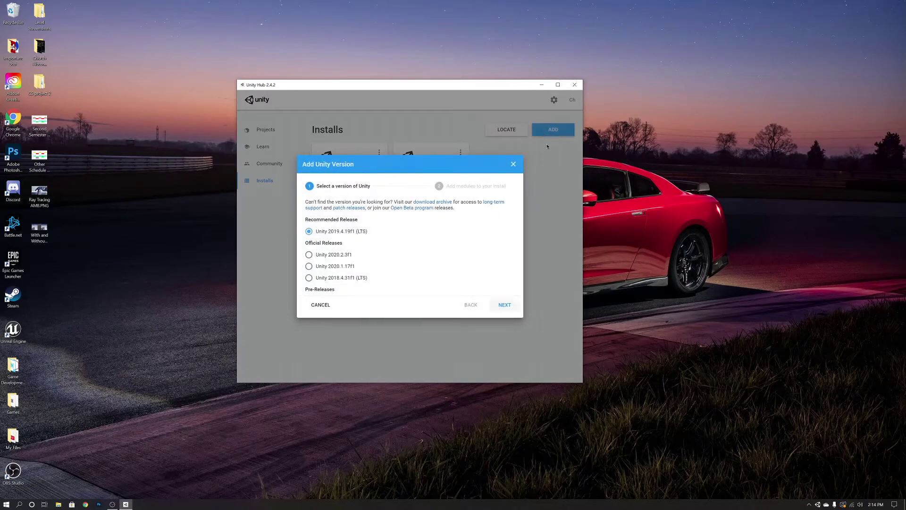
click(323, 257)
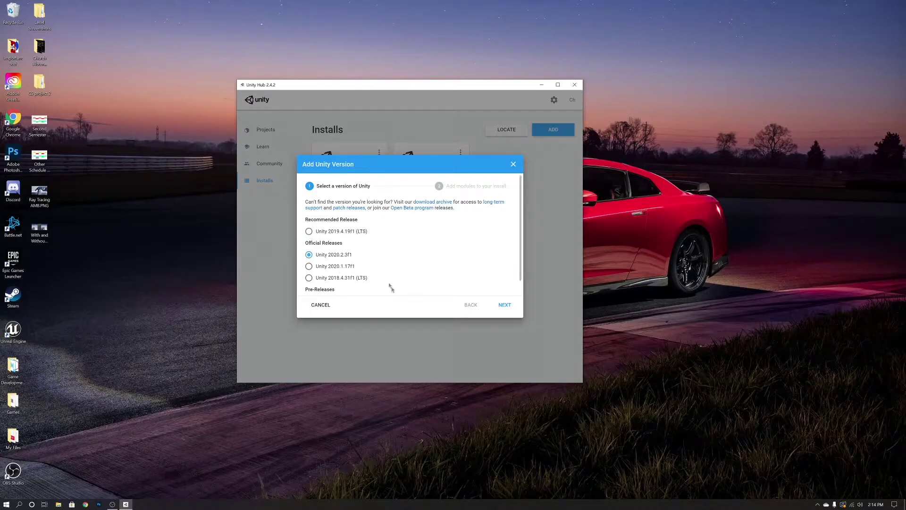
scroll(358, 256, down, 1)
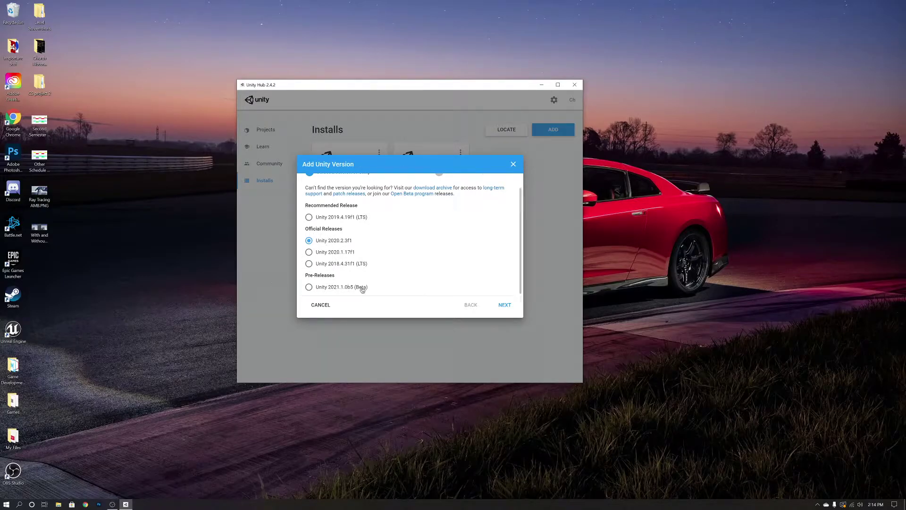
scroll(322, 252, up, 1)
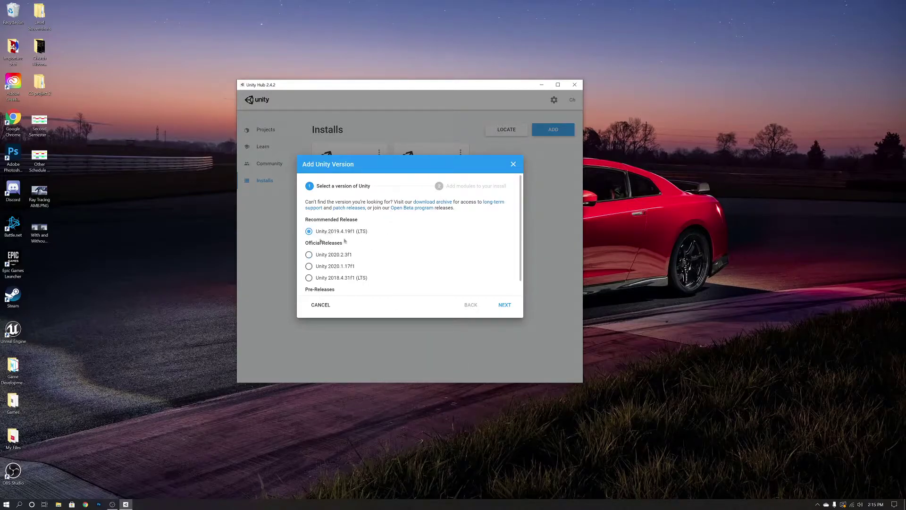
click(320, 255)
click(503, 303)
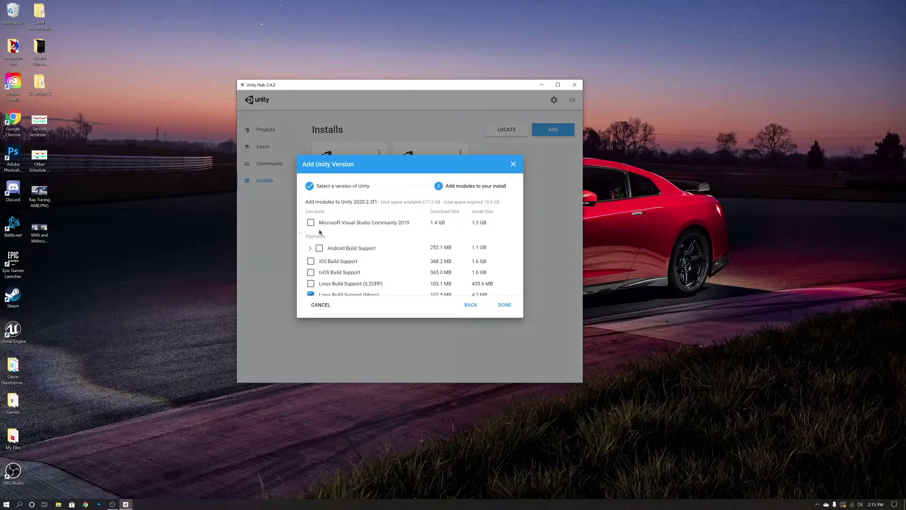
scroll(335, 250, down, 3)
scroll(385, 266, up, 5)
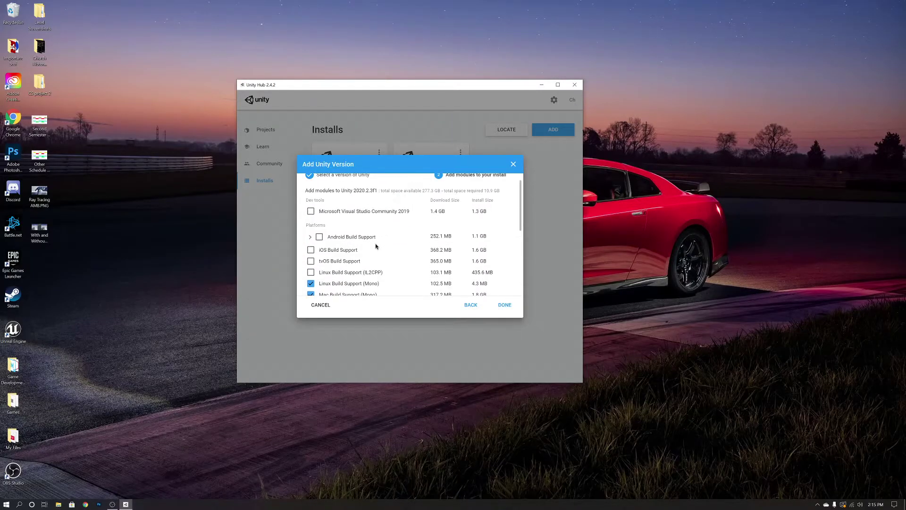
Add the Documentation module to the Unity 2020.2.3f1 install.
scroll(344, 273, down, 2)
scroll(339, 269, up, 2)
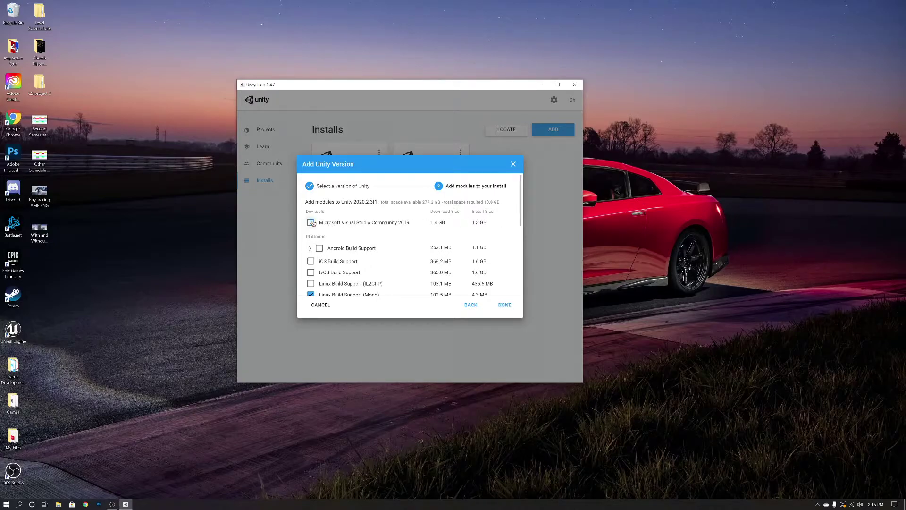
scroll(326, 248, down, 8)
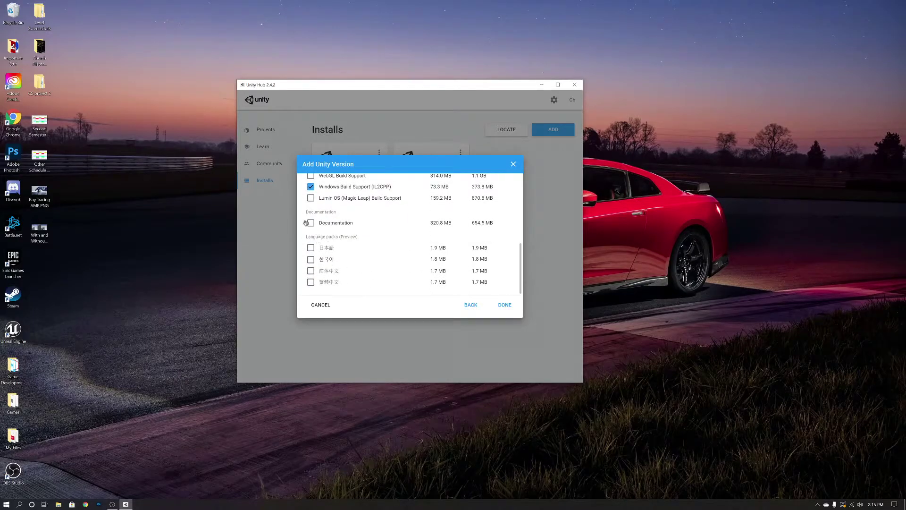
click(312, 222)
scroll(325, 254, up, 3)
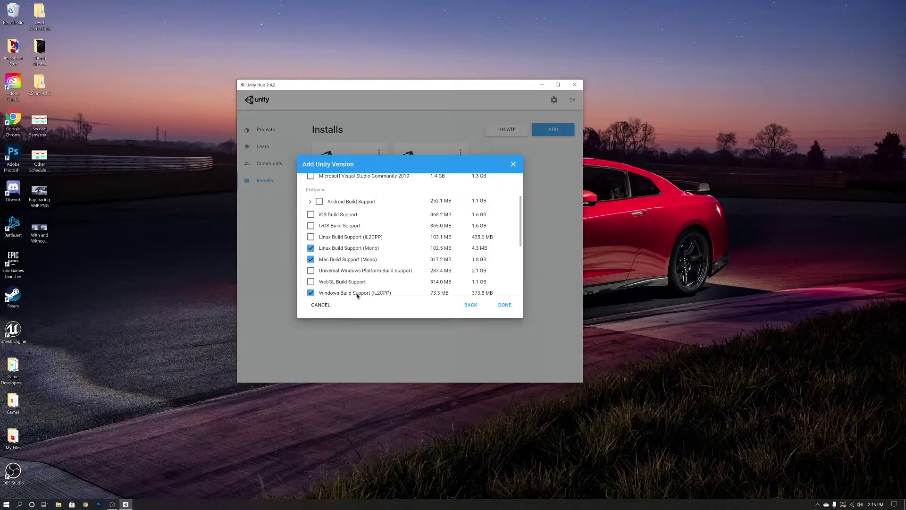
scroll(337, 294, down, 3)
scroll(335, 283, up, 3)
Try the Android sub-options and WebGL Build Support, then confirm the modules to install.
click(308, 203)
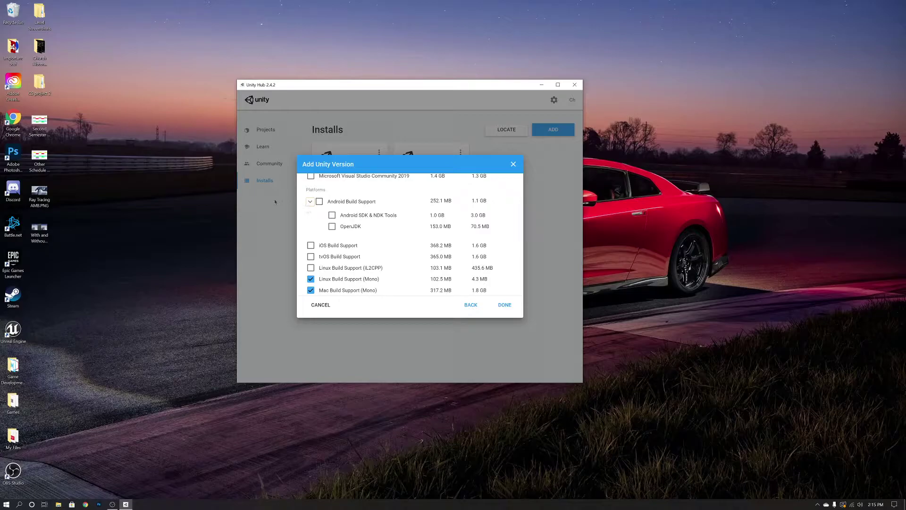
click(310, 202)
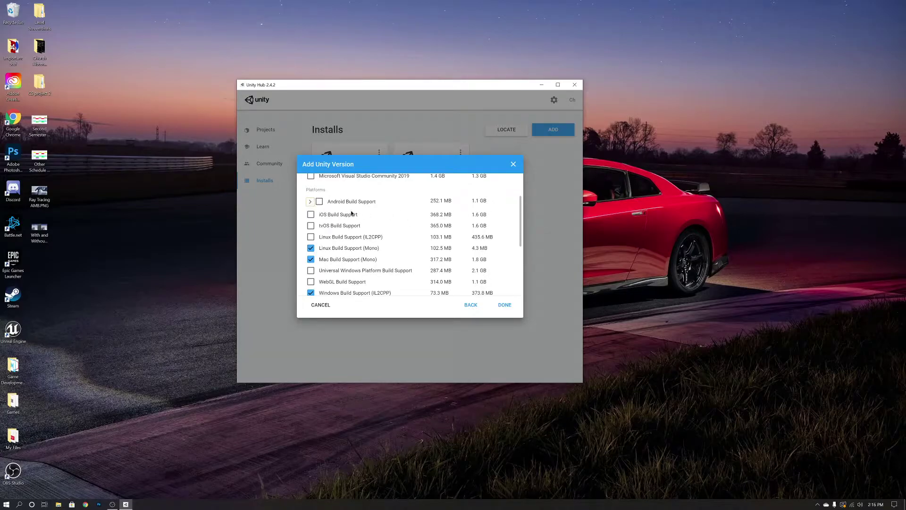
scroll(351, 213, down, 3)
scroll(340, 219, up, 1)
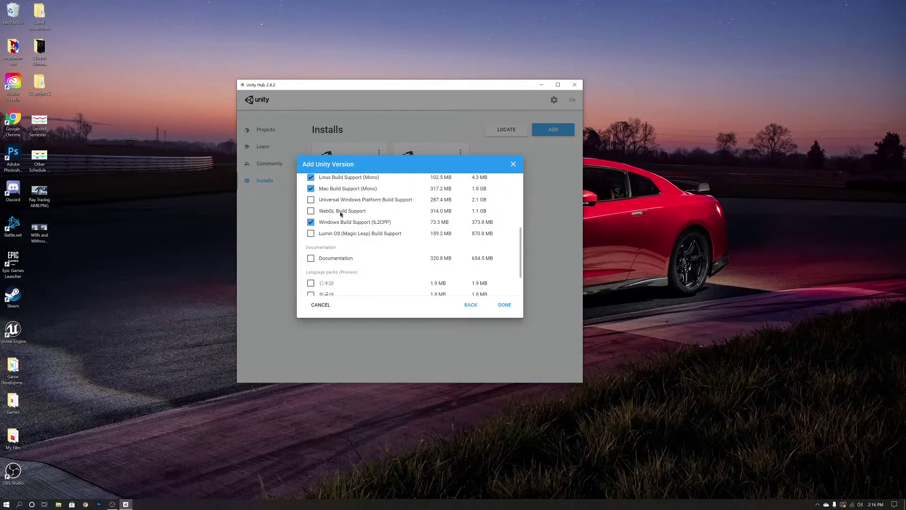
click(311, 212)
click(311, 211)
scroll(341, 258, up, 5)
scroll(341, 258, down, 2)
click(505, 305)
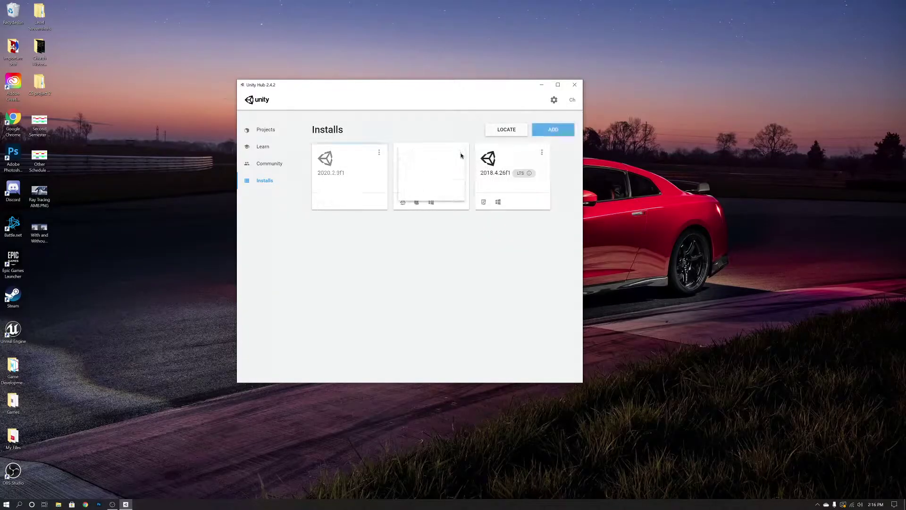
Uninstall Unity 2018.4.26f1 from its card menu and switch to the Projects list.
click(462, 152)
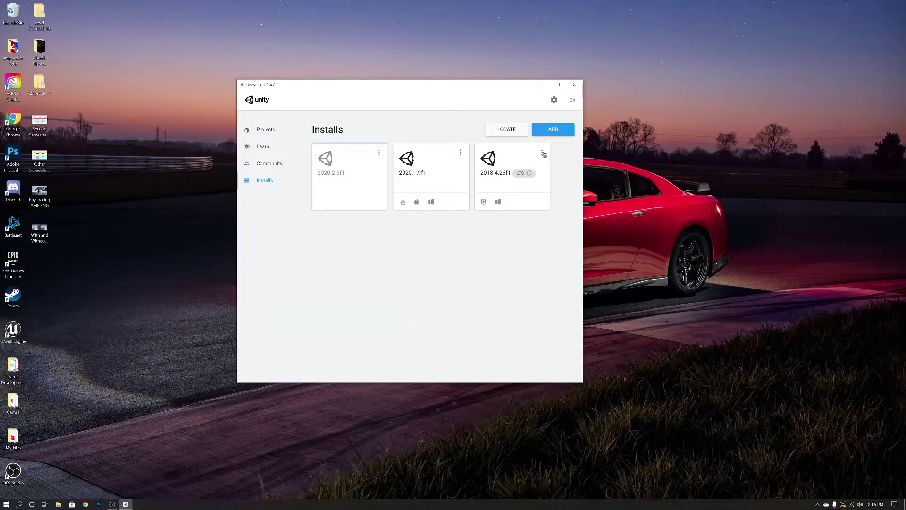
click(543, 153)
click(500, 189)
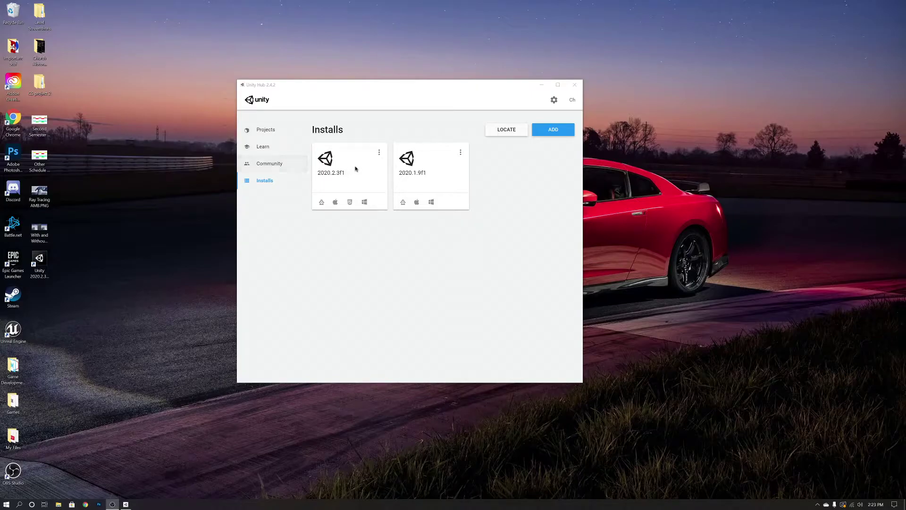
click(266, 130)
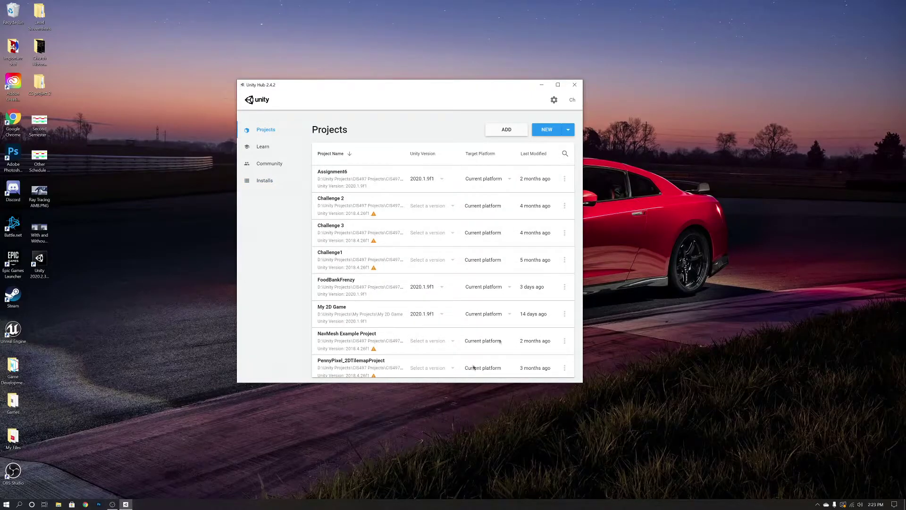
Create a new 3D-template project named 'Tutorial Project' from Unity Hub.
click(548, 130)
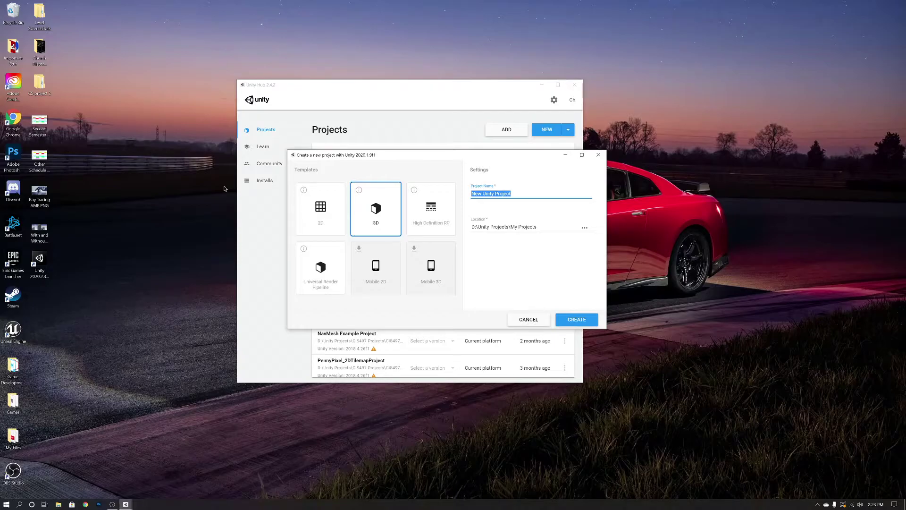
text(Tutorial)
click(370, 204)
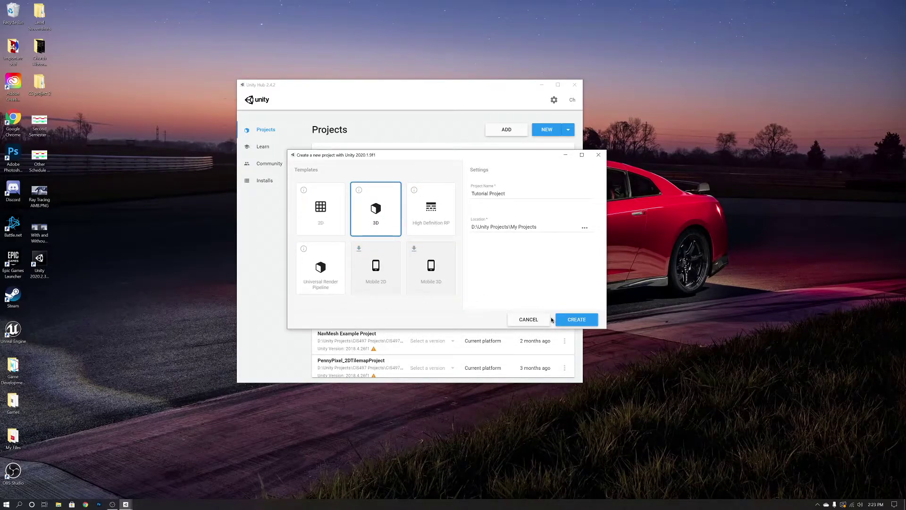
click(584, 320)
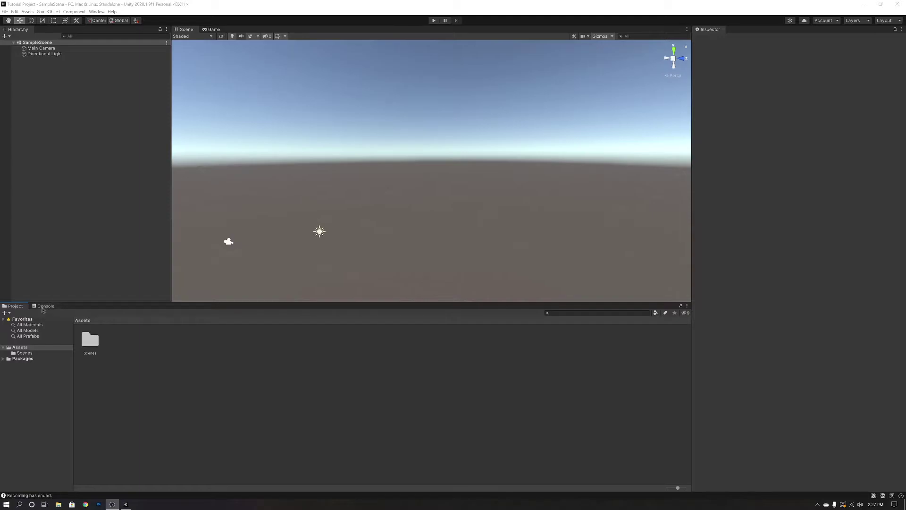
Dock the Console as its own panel right of Project, widen it, and clear its messages.
drag(42, 310, 258, 343)
drag(627, 324, 431, 337)
drag(609, 351, 541, 310)
drag(41, 306, 642, 429)
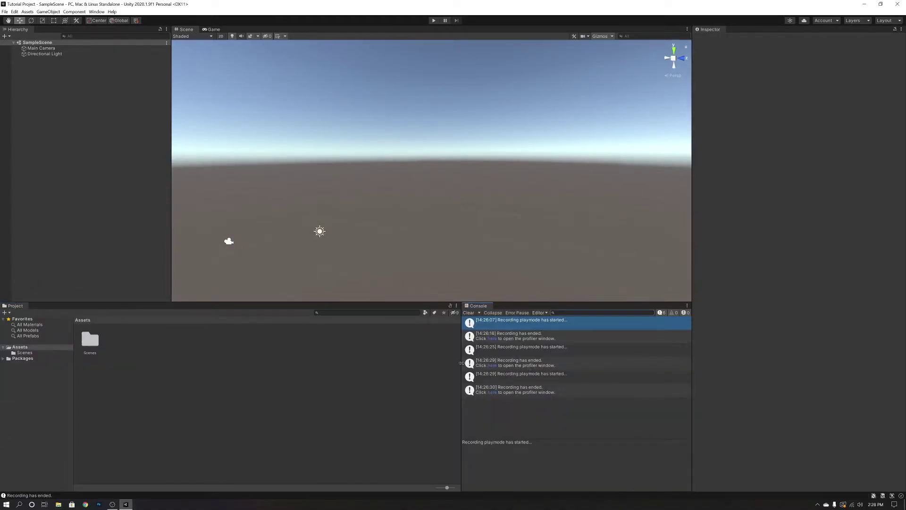
drag(461, 363, 388, 326)
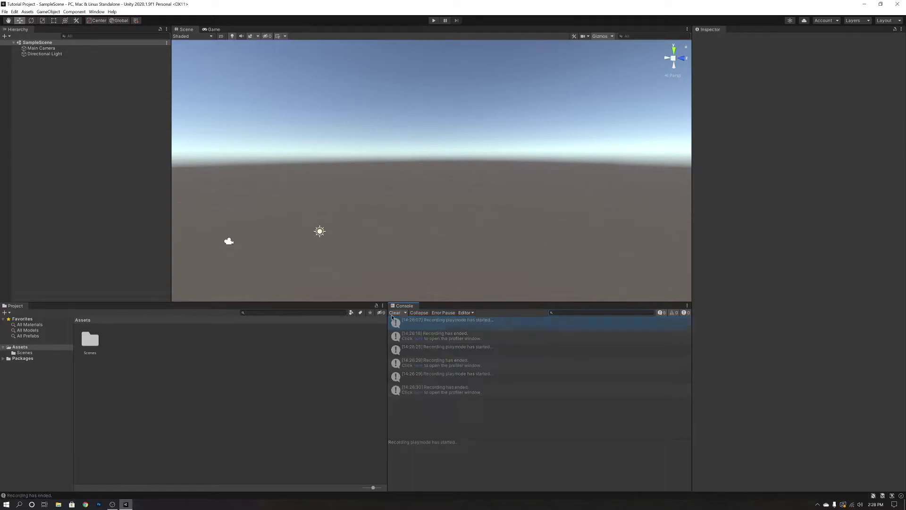
click(393, 314)
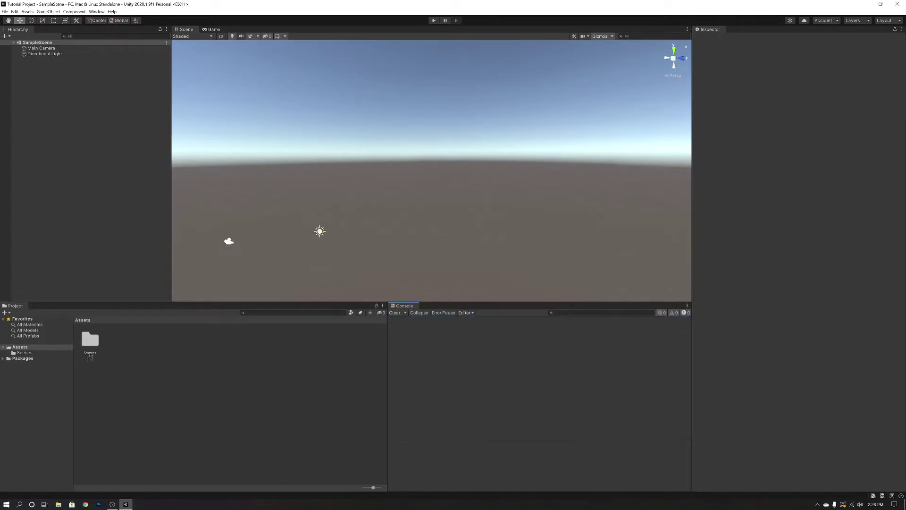
Dock the Game view below the Scene view and bring the Scene view back to front.
drag(212, 30, 275, 279)
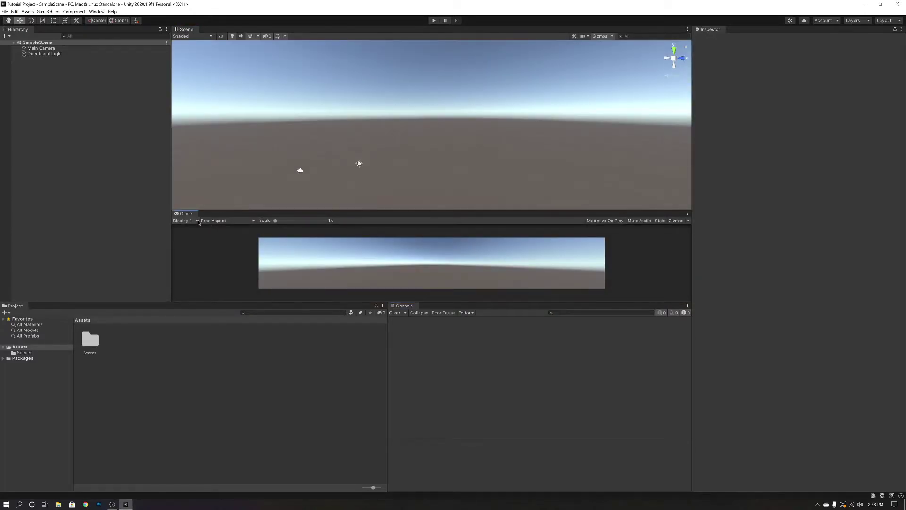
drag(183, 214, 215, 29)
click(184, 30)
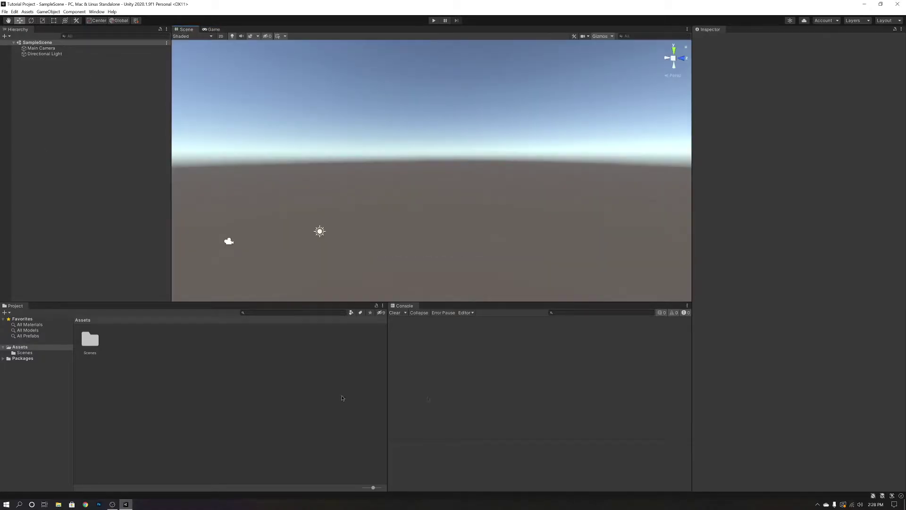
Save the panel arrangement as the layout 'My Layout' and confirm it appears in the Layout list.
click(97, 12)
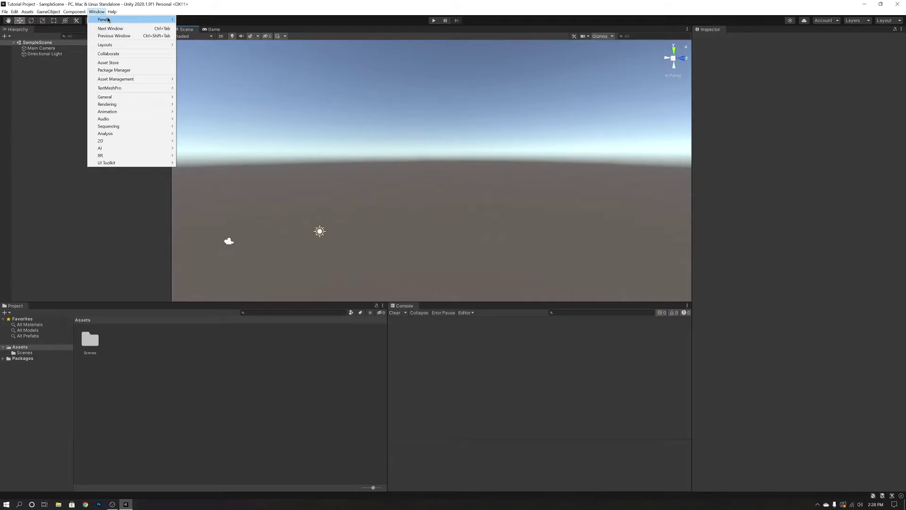
mouse_move(118, 48)
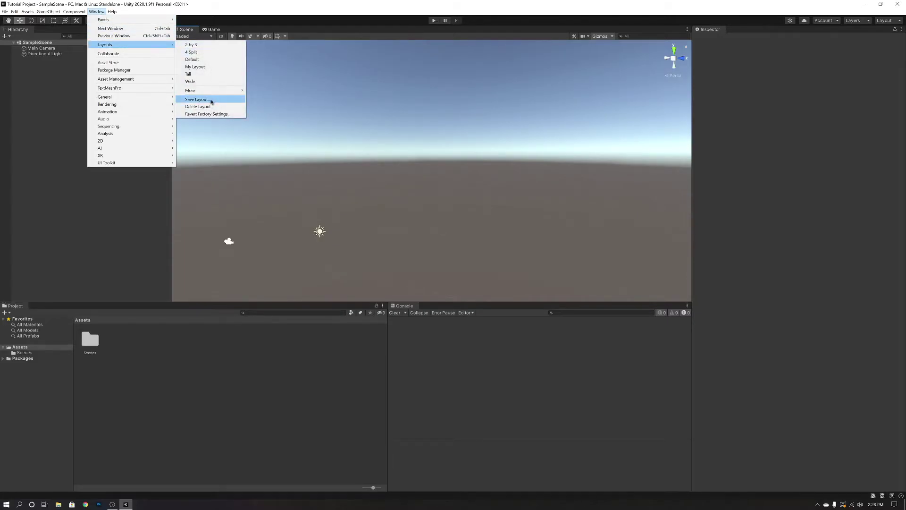
click(211, 100)
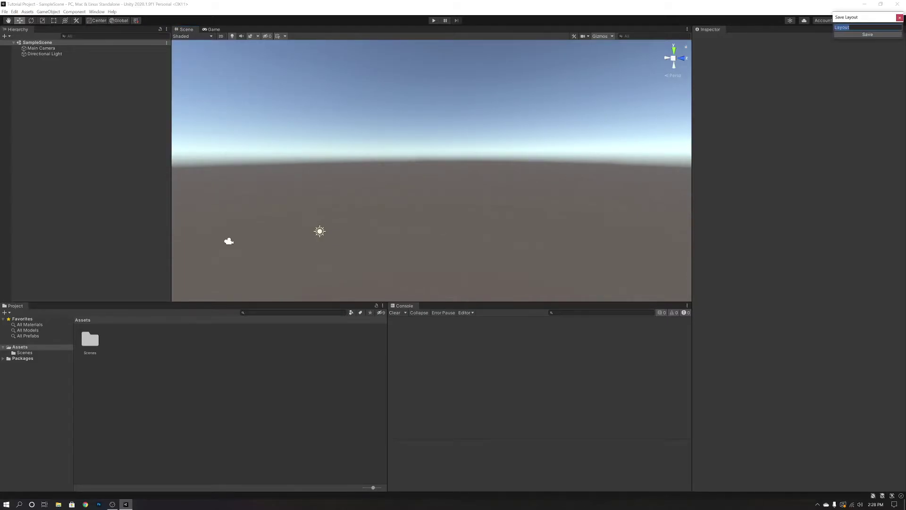
text(My Layout)
key(Return)
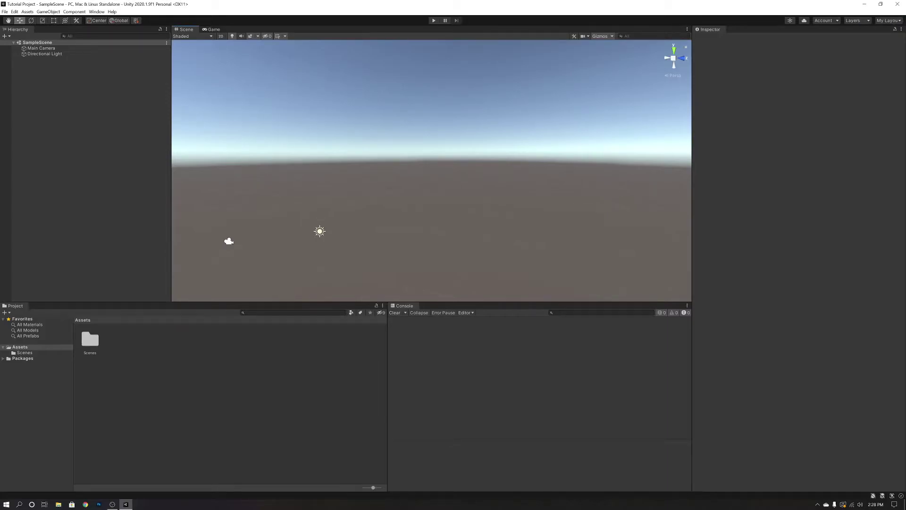
click(890, 20)
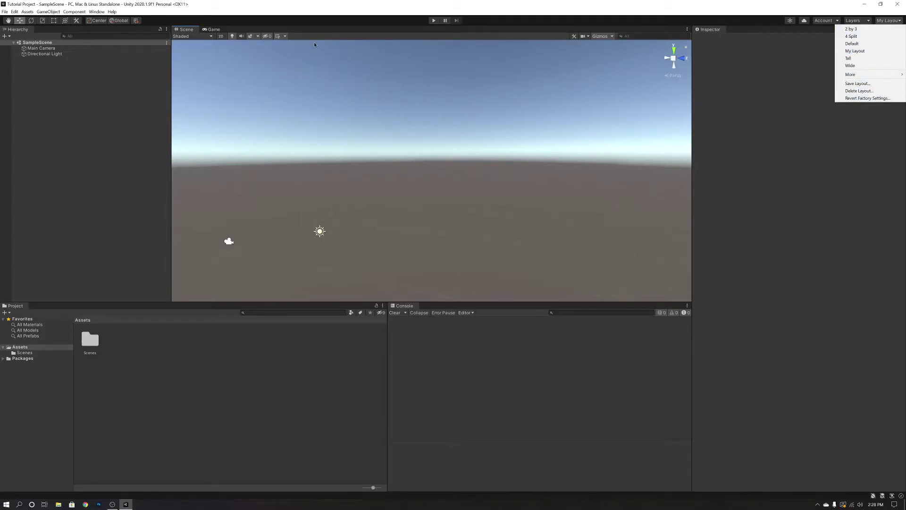
click(98, 12)
click(209, 407)
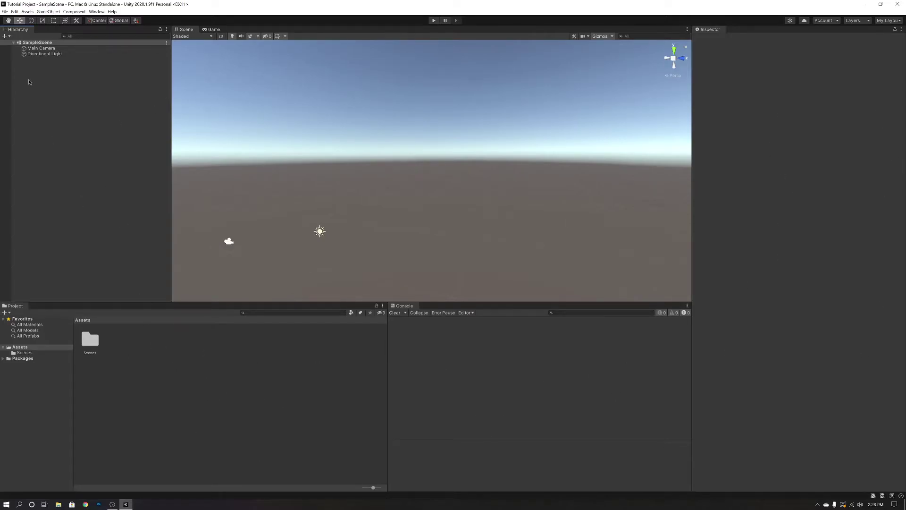
alt+drag(243, 186, 283, 180)
click(50, 48)
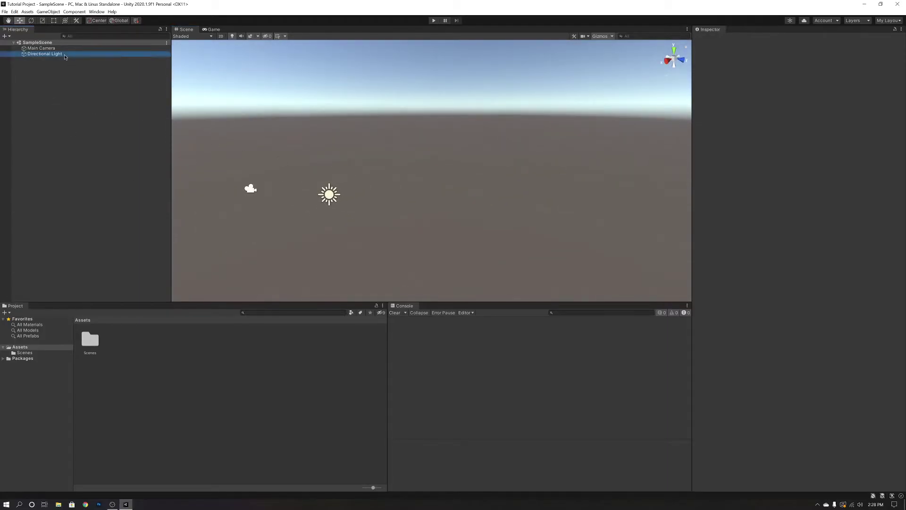
alt+drag(273, 130, 373, 134)
click(44, 54)
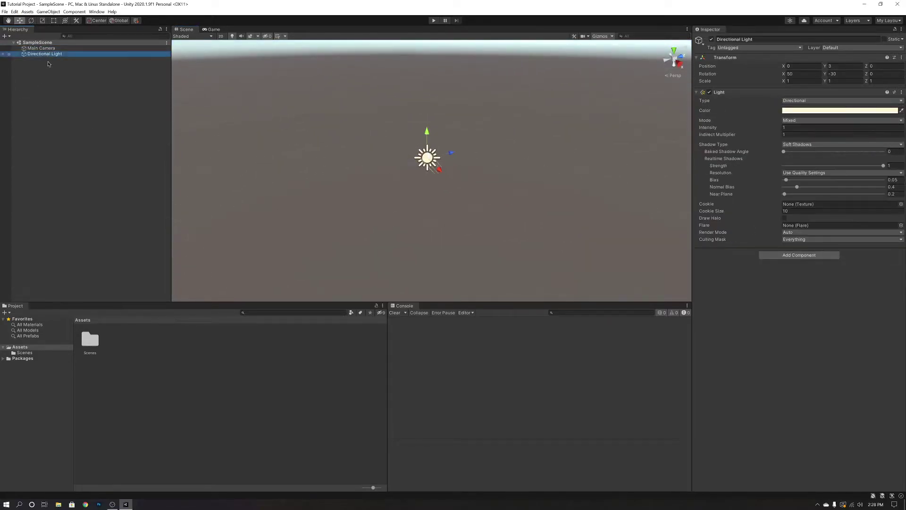
mouse_move(425, 170)
alt+mouse_down()
mouse_move(444, 152)
mouse_move(431, 161)
alt+mouse_up()
click(41, 48)
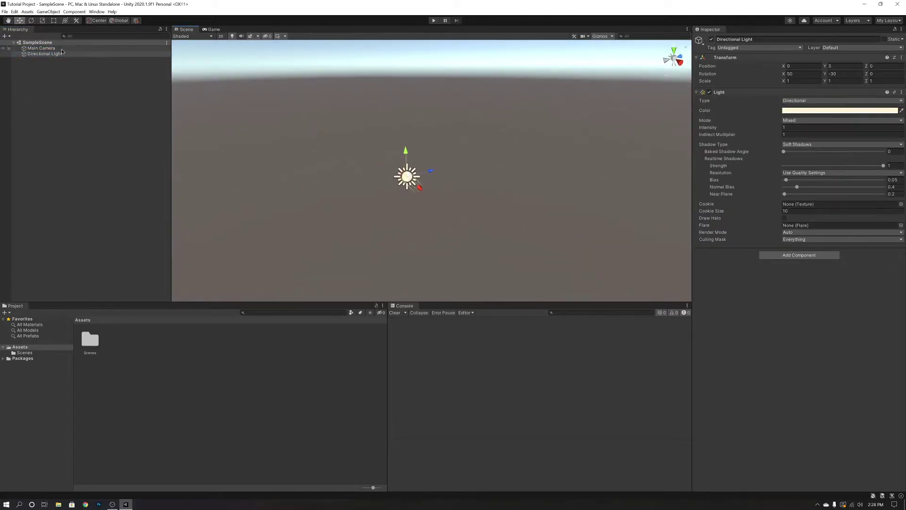
key(f)
alt+drag(432, 204, 462, 180)
alt+drag(403, 184, 488, 181)
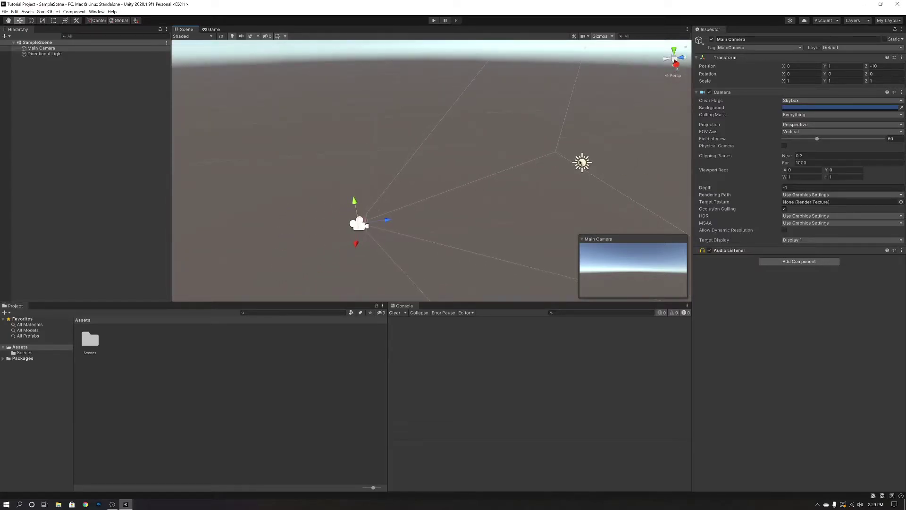
click(582, 163)
click(359, 226)
key(ctrl+z)
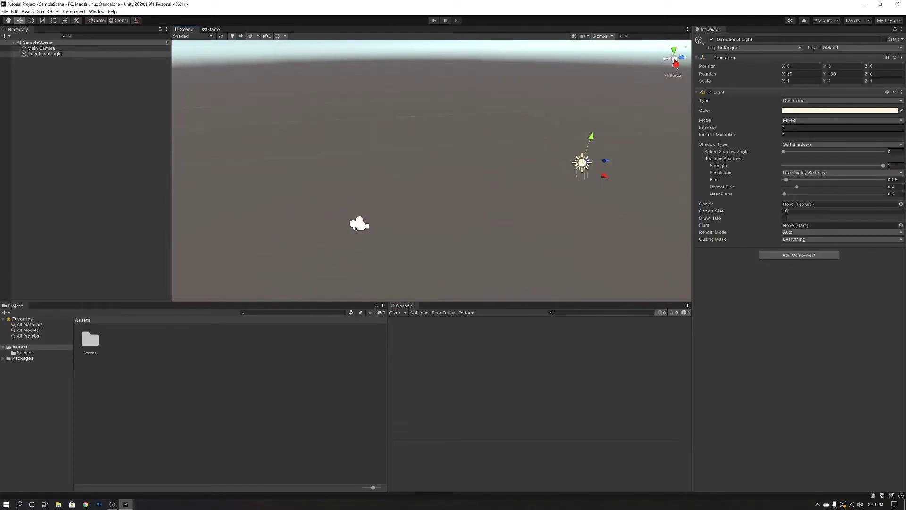
click(358, 227)
click(581, 163)
alt+drag(581, 162, 486, 222)
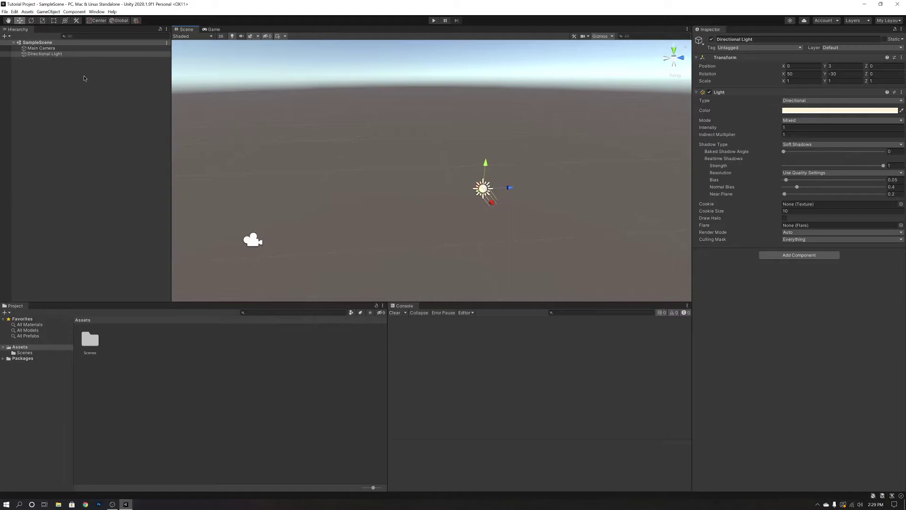
click(45, 49)
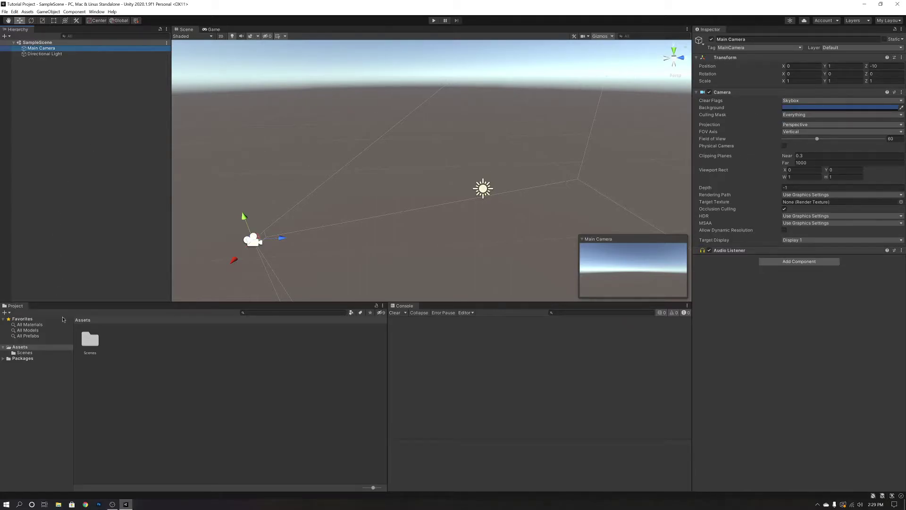
click(13, 307)
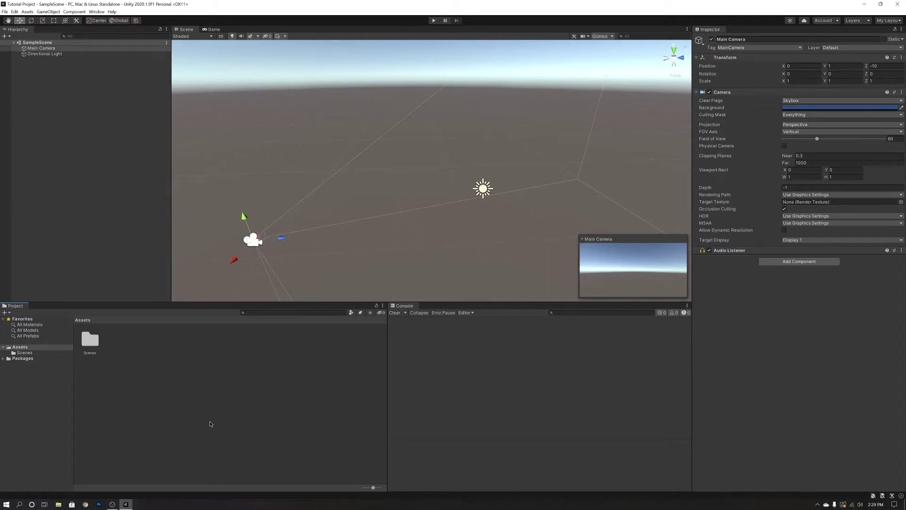
right_click(140, 350)
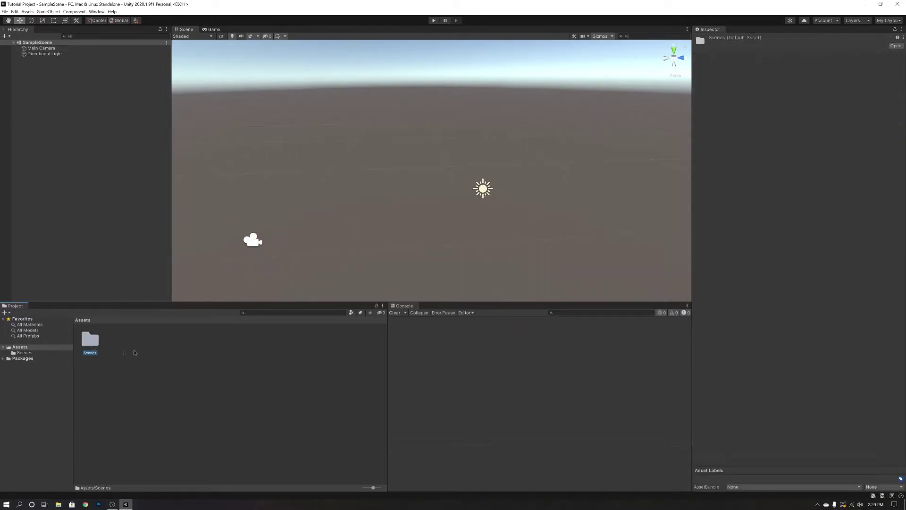
Create Scripts, Textures and Materials folders in Assets.
mouse_move(158, 183)
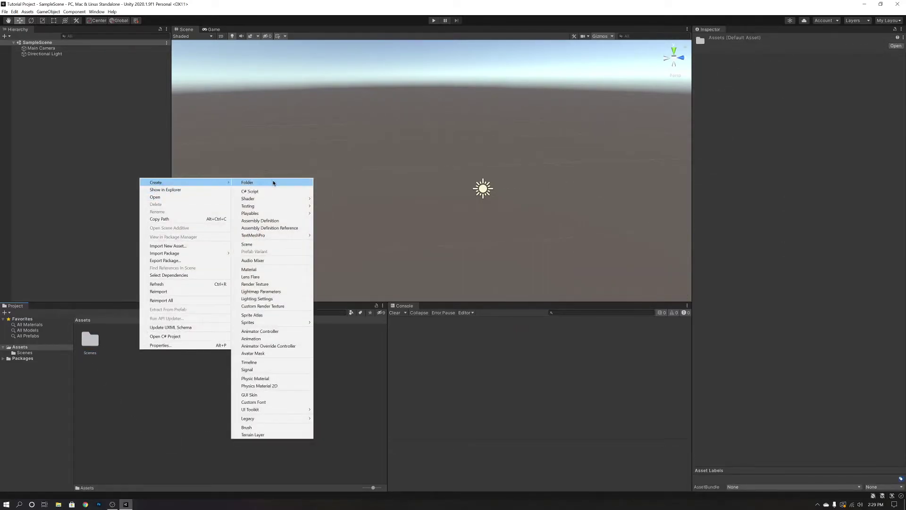
click(274, 182)
text(Scripts)
key(Return)
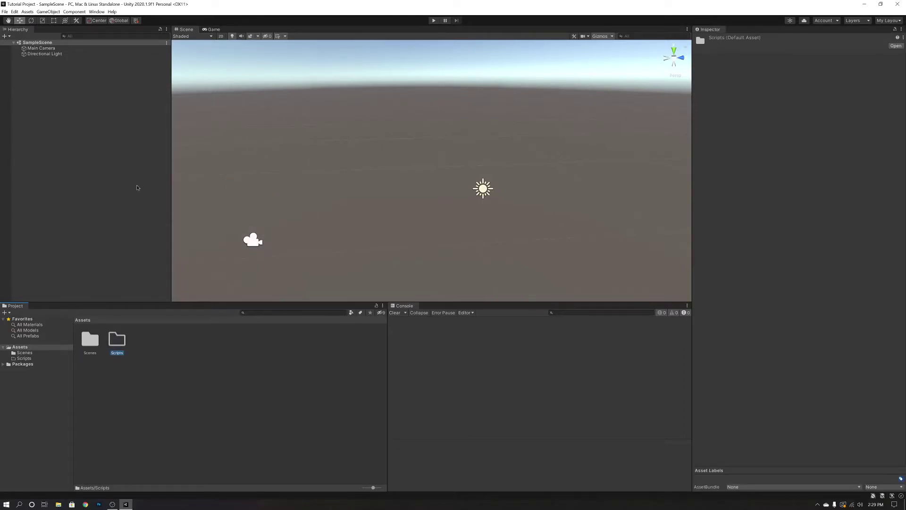
right_click(162, 354)
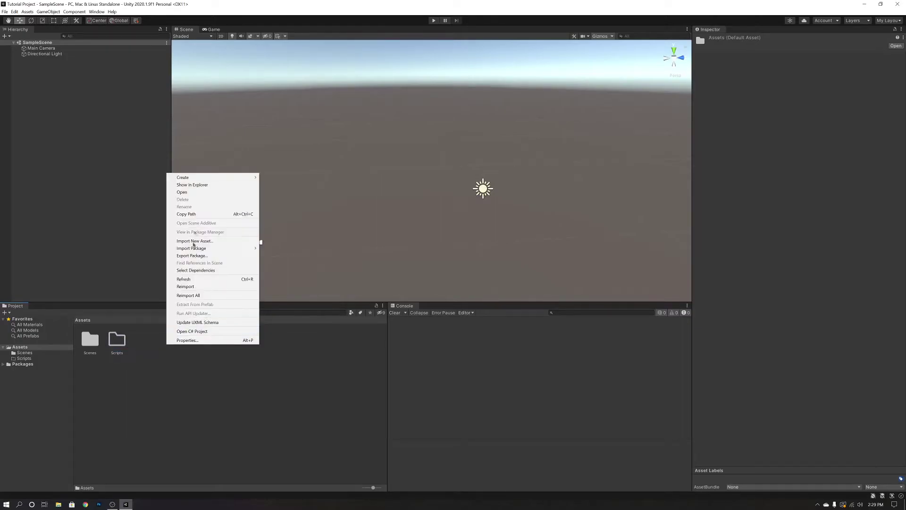
mouse_move(198, 178)
click(274, 178)
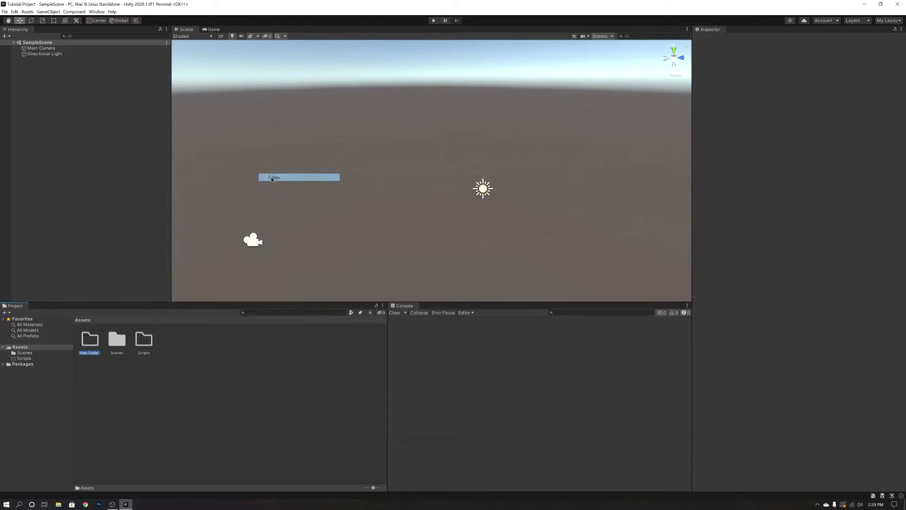
text(Textures)
key(Return)
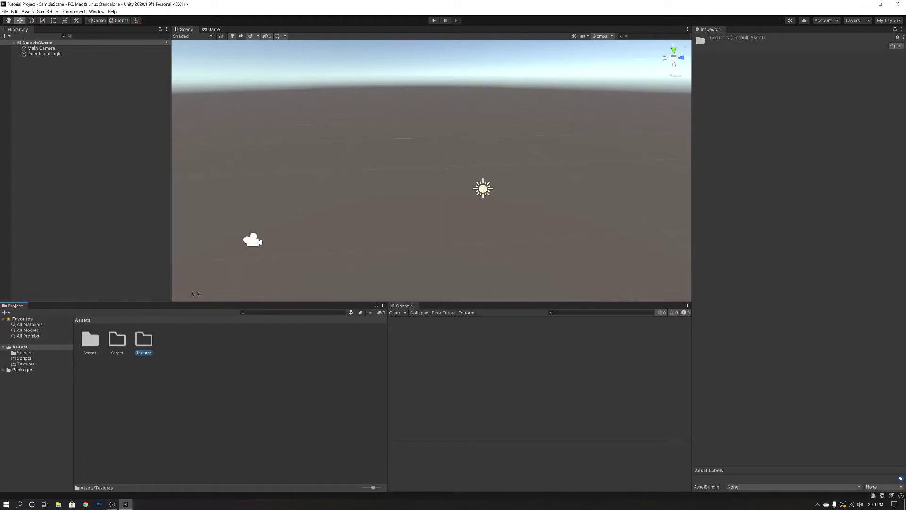
right_click(185, 340)
mouse_move(222, 172)
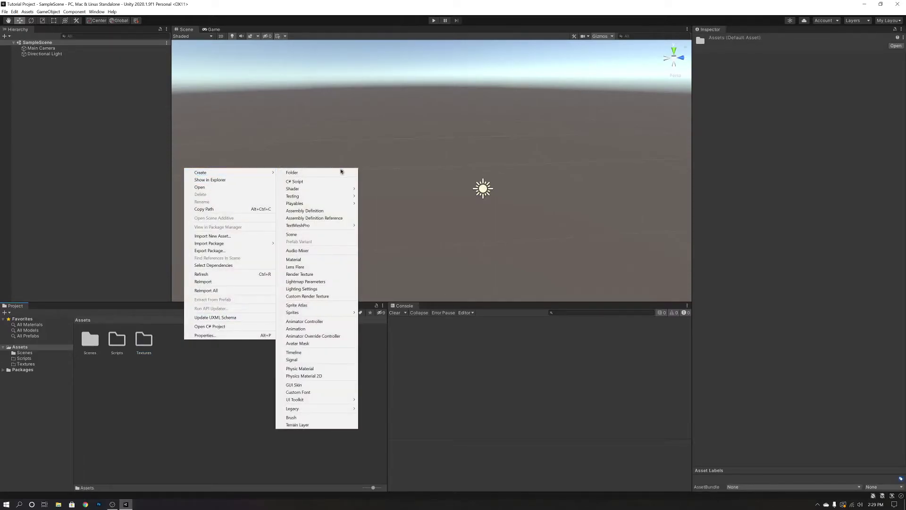
click(341, 172)
text(Materials)
key(Return)
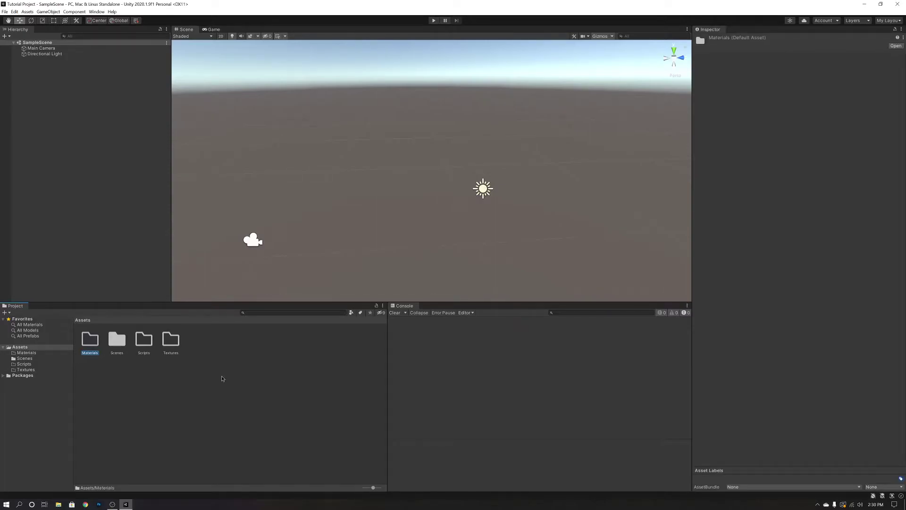
Open the Scripts folder and create a Weapons subfolder inside it.
right_click(242, 373)
click(135, 385)
click(143, 341)
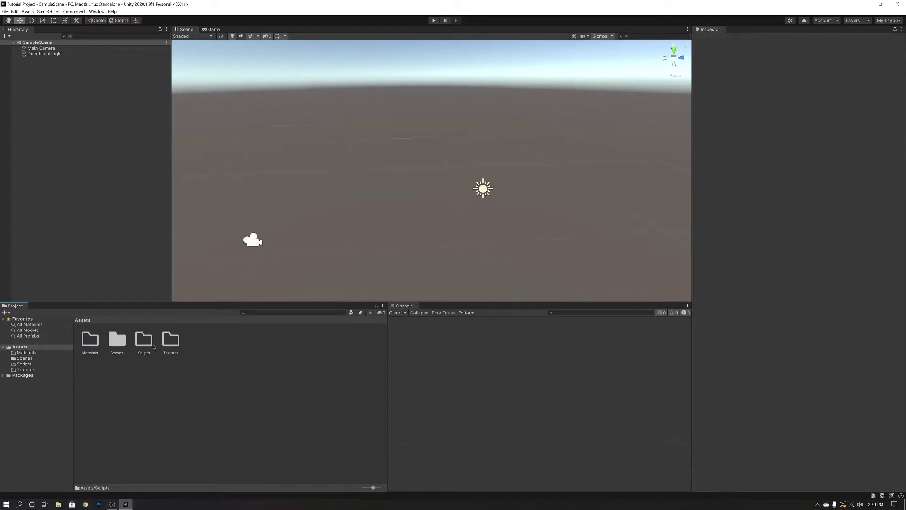
click(179, 342)
key(Left)
key(Left)
key(Left)
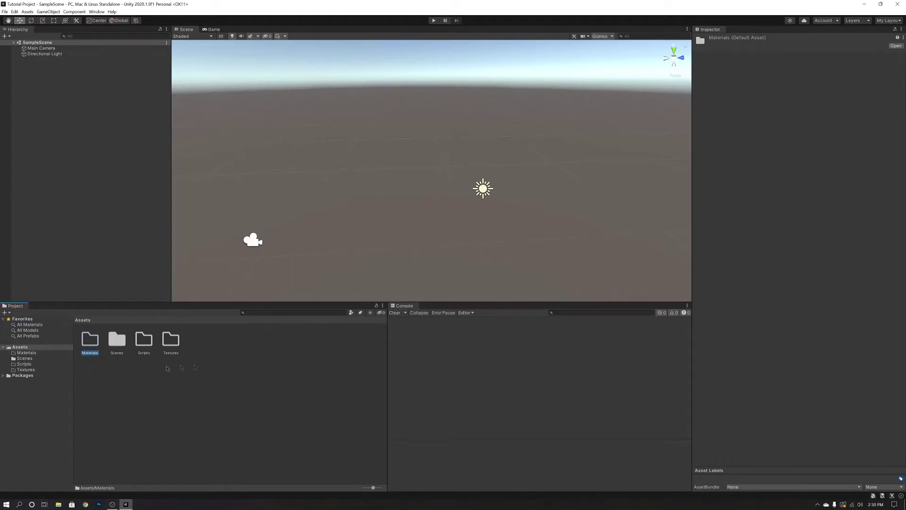
double_click(142, 344)
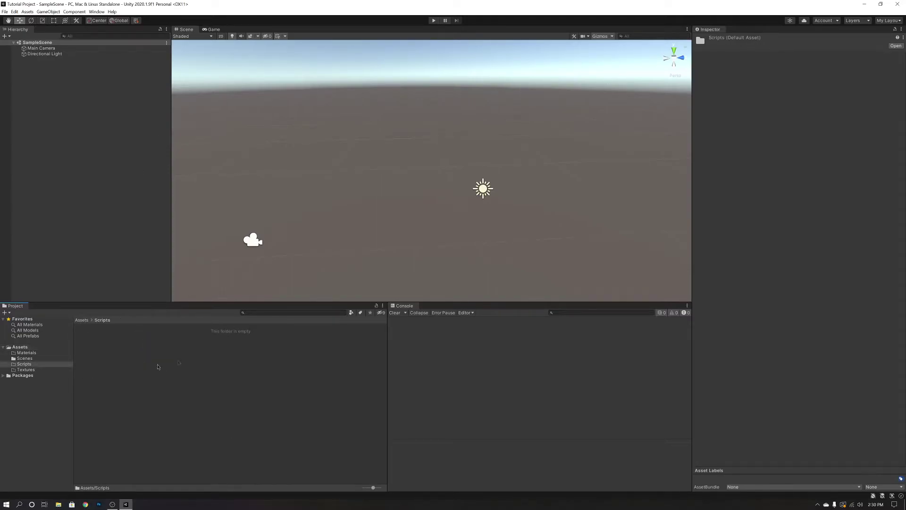
right_click(103, 354)
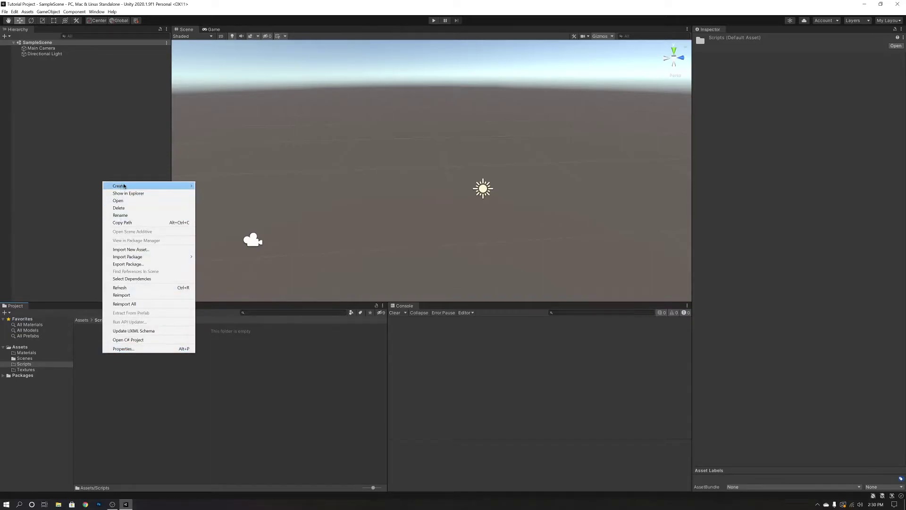
mouse_move(120, 186)
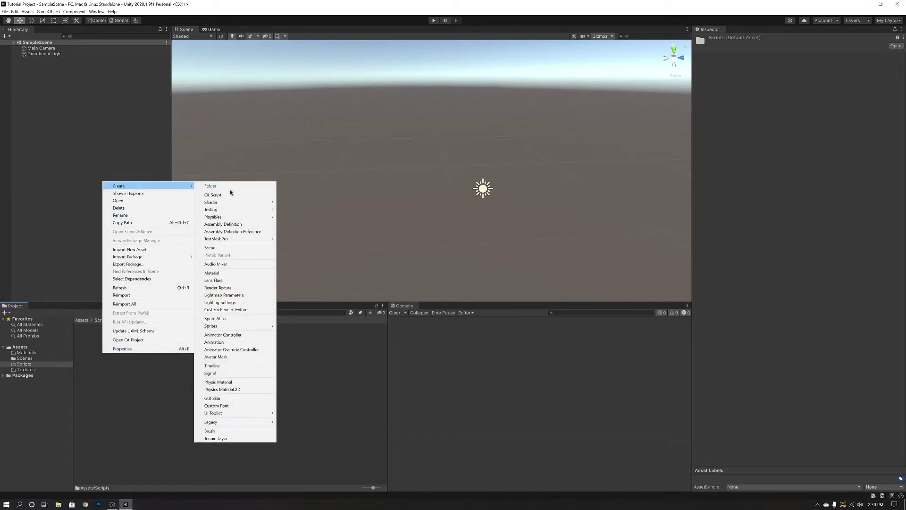
click(235, 188)
text(W)
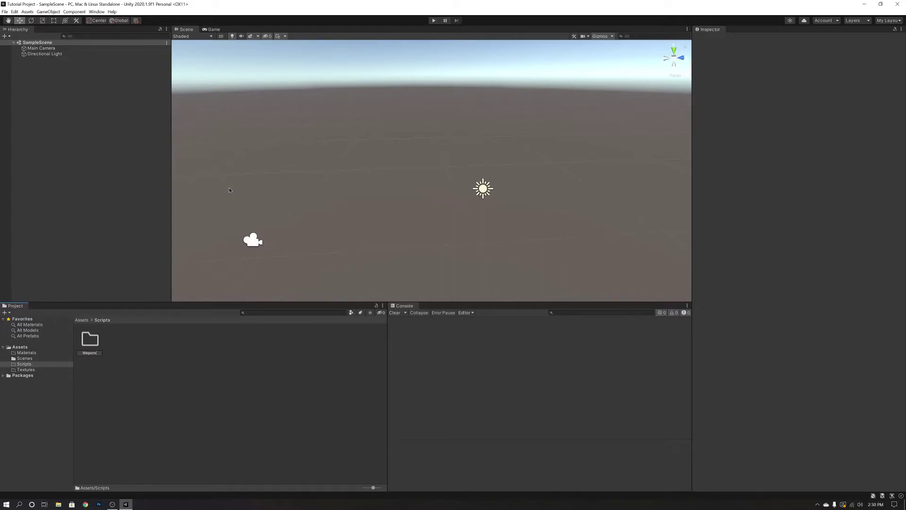
text(epol)
key(BackSpace)
key(BackSpace)
key(BackSpace)
text(a)
text(s)
key(Return)
Create a Characters subfolder inside Scripts.
right_click(142, 347)
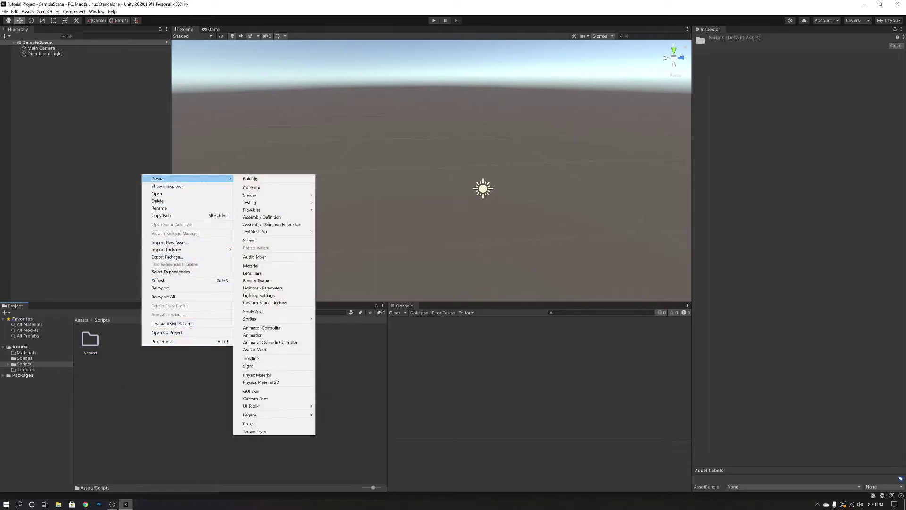
right_click(116, 362)
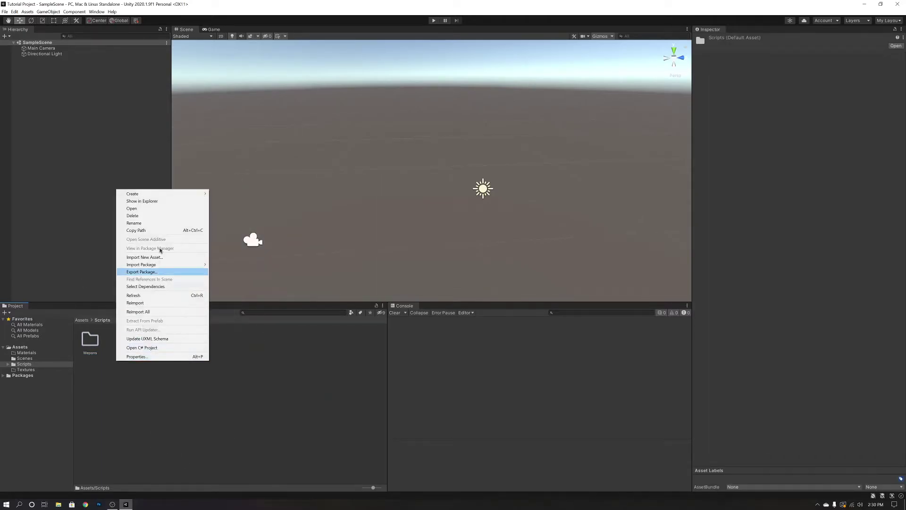
mouse_move(165, 194)
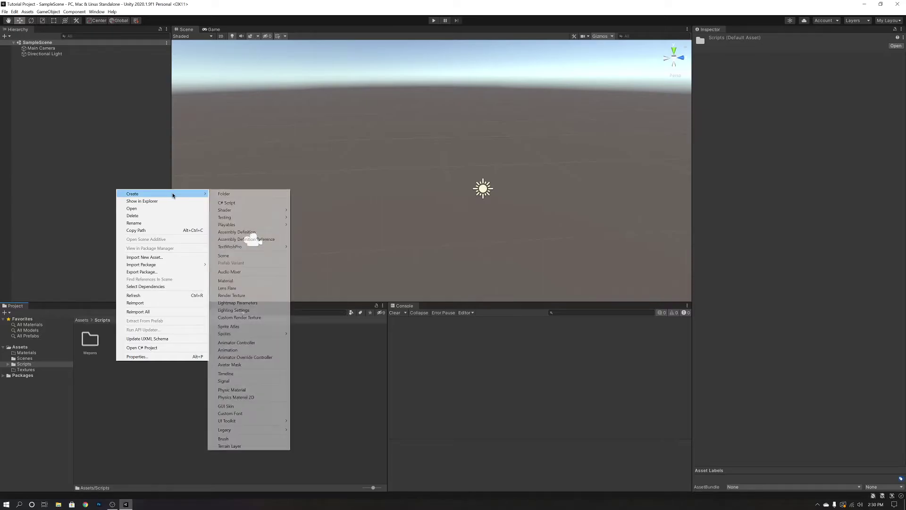
click(248, 195)
text(Chairs)
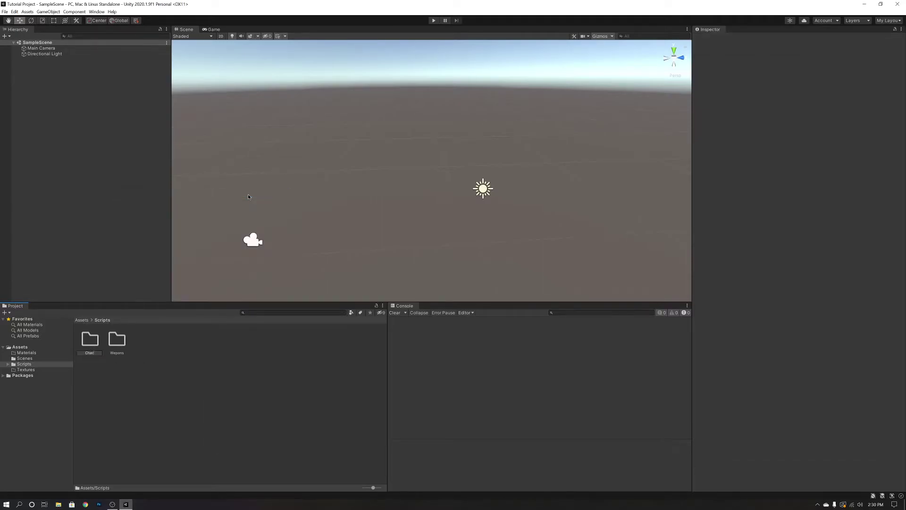
text(acters)
key(Return)
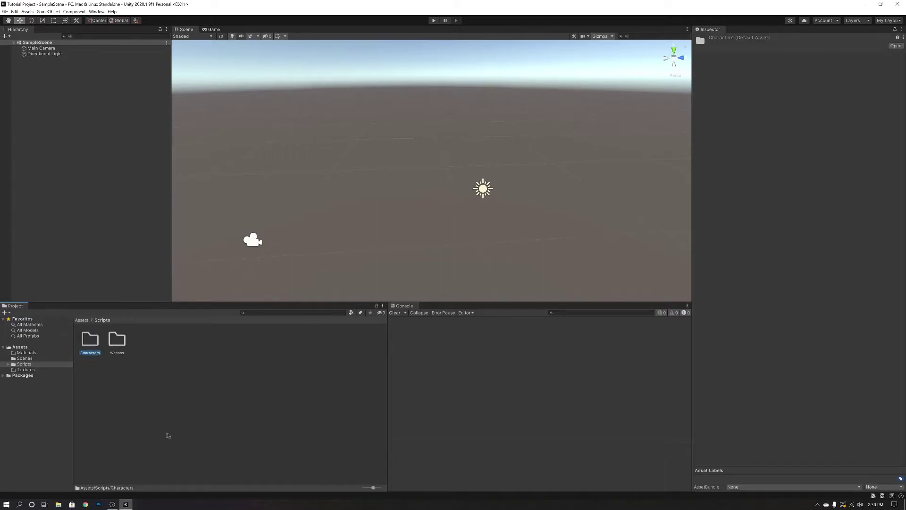
Delete both the Characters and Weapons folders, then return to the Assets root.
click(113, 342)
click(97, 339)
right_click(96, 340)
click(132, 401)
ctrl+click(118, 342)
right_click(115, 341)
click(111, 371)
right_click(116, 342)
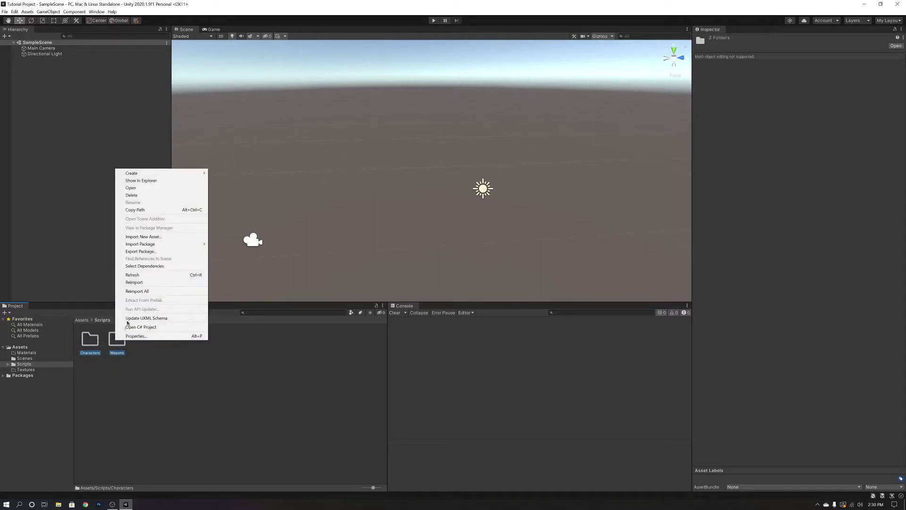
click(162, 196)
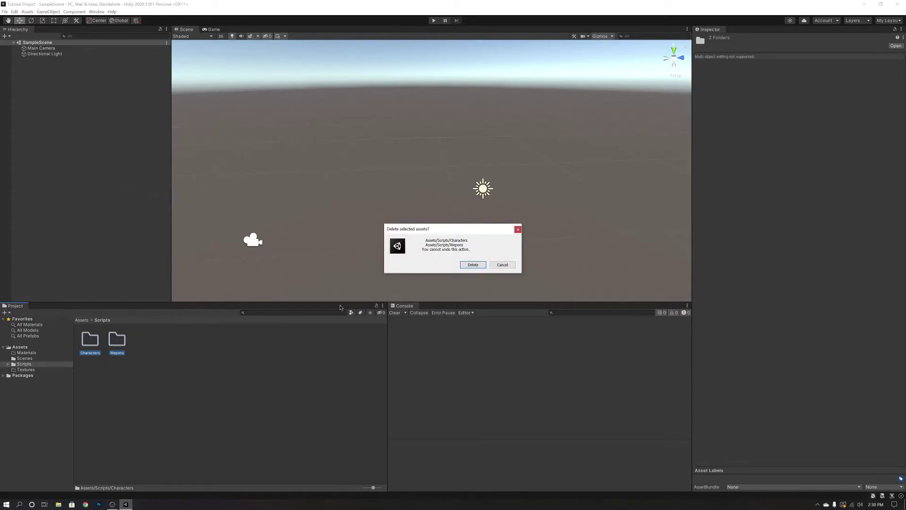
click(85, 322)
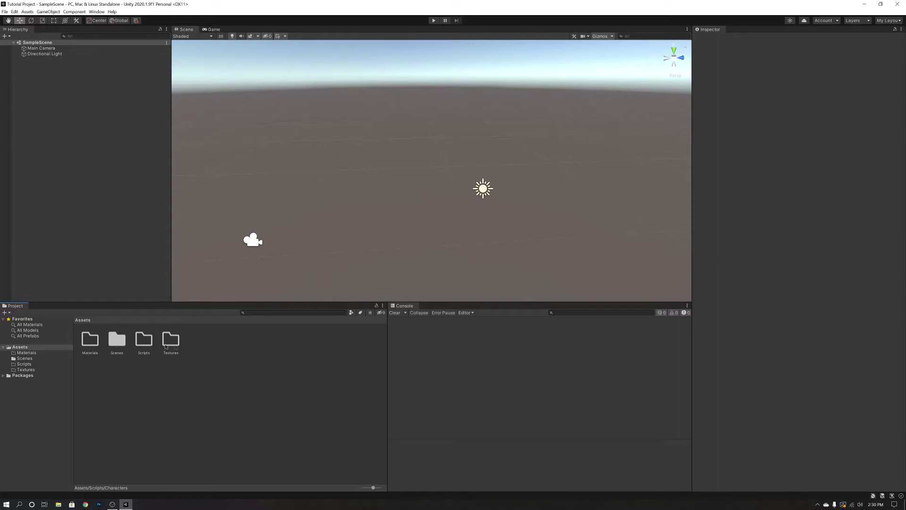
Look inside the Textures and Materials folders, then check the Models, Materials and Prefabs filters.
click(90, 341)
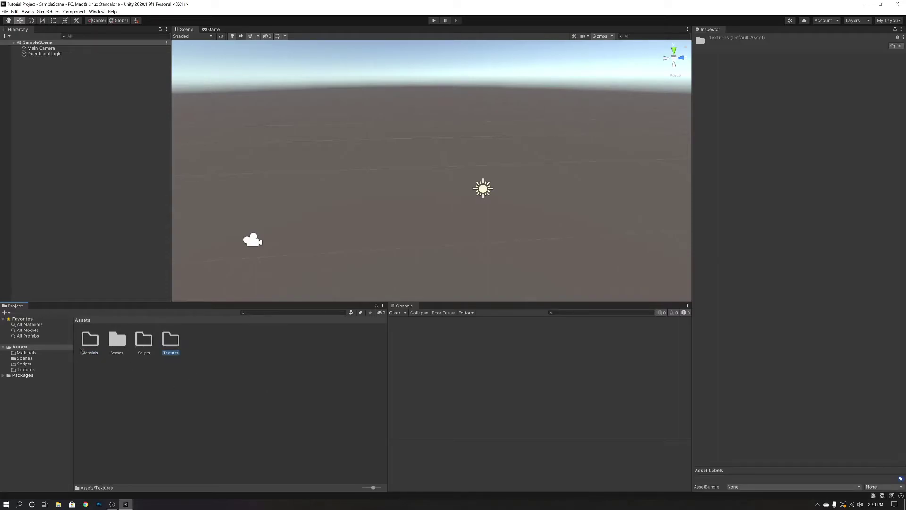
click(179, 353)
double_click(174, 341)
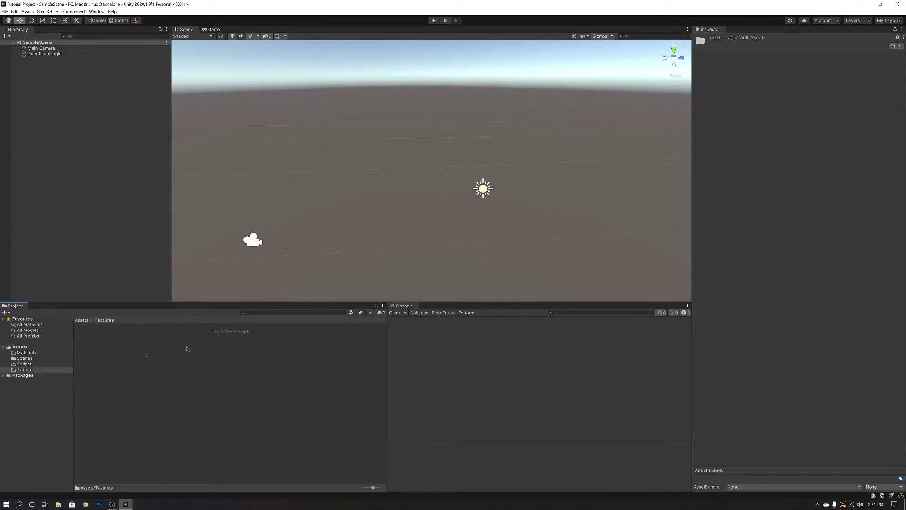
click(80, 319)
double_click(89, 338)
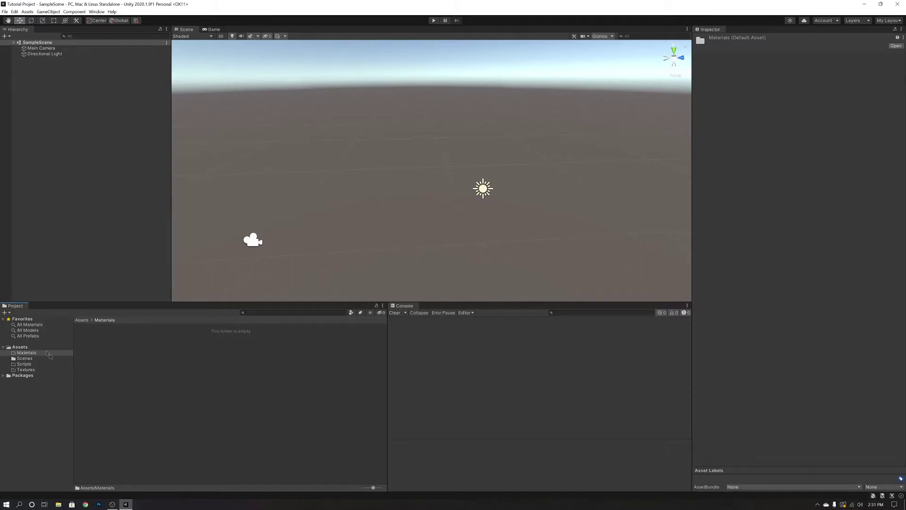
click(82, 320)
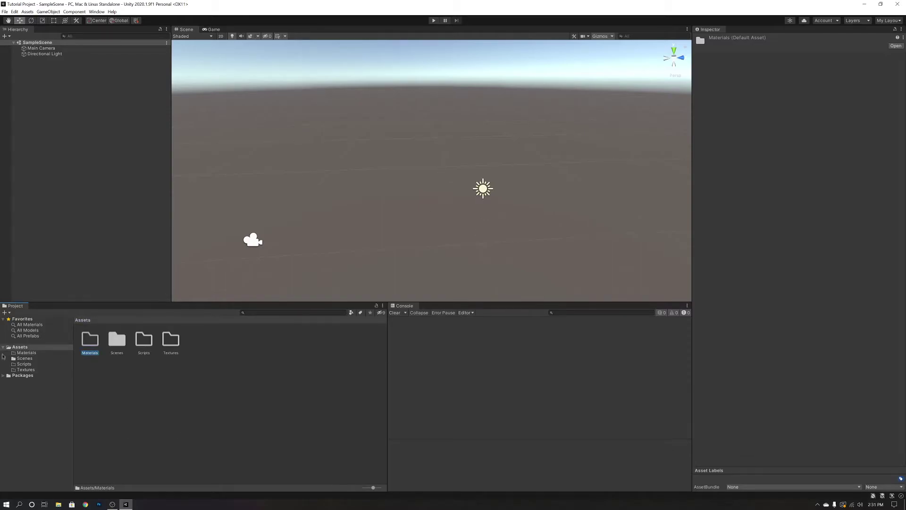
click(24, 331)
click(28, 325)
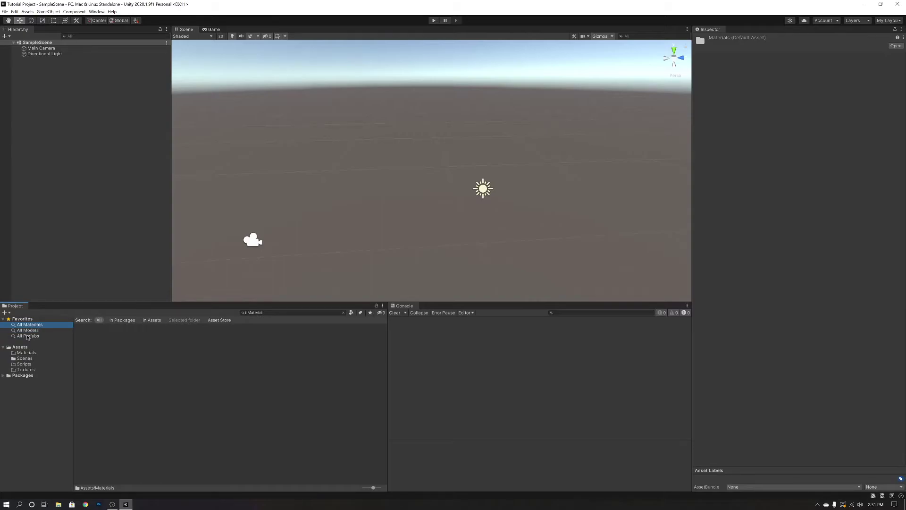
click(28, 336)
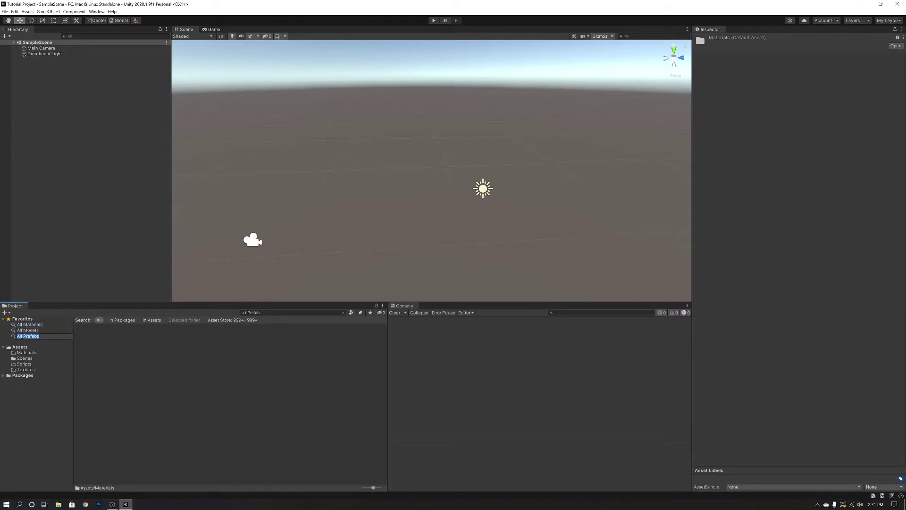
Expand Packages and browse TextMeshPro, Visual Studio Code Editor, Unity UI and other packages.
click(8, 377)
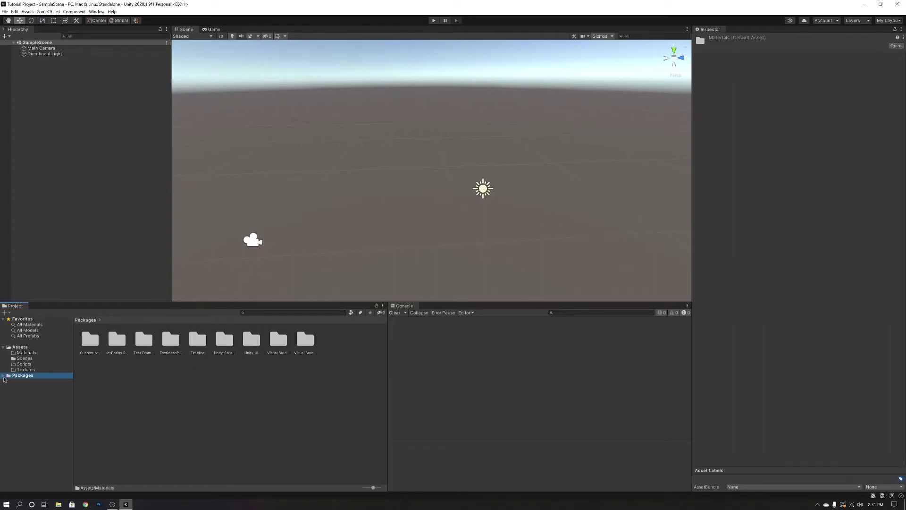
click(3, 375)
click(21, 387)
click(22, 398)
click(21, 420)
click(23, 409)
click(23, 397)
click(22, 386)
click(40, 420)
click(40, 416)
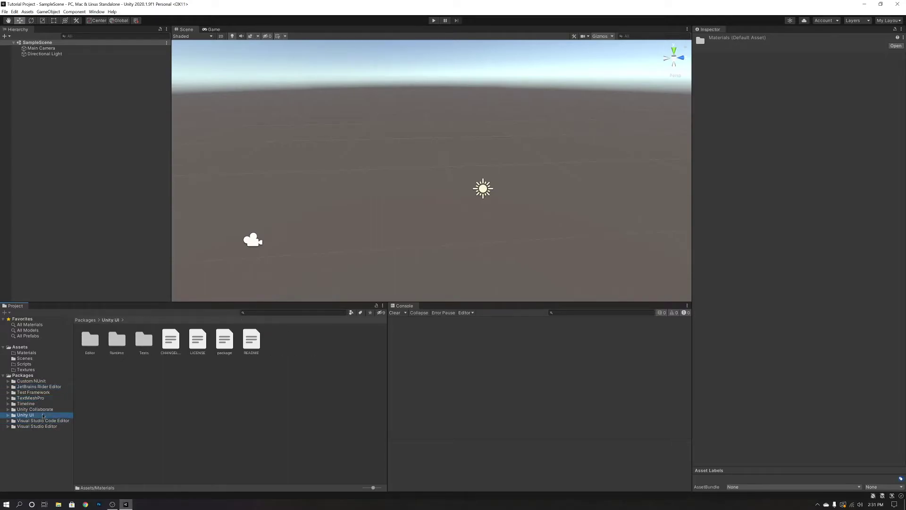
Collapse the Packages list and go back to the empty Assets/Scripts folder.
click(6, 377)
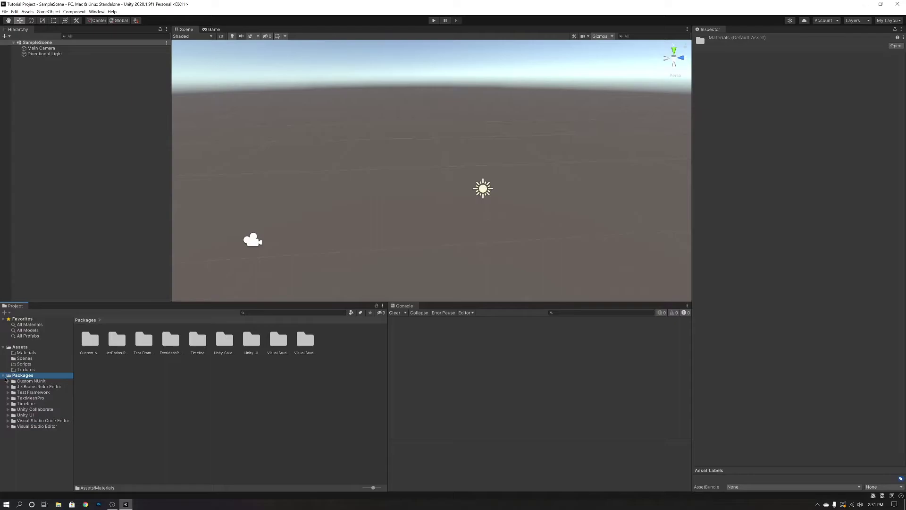
click(4, 376)
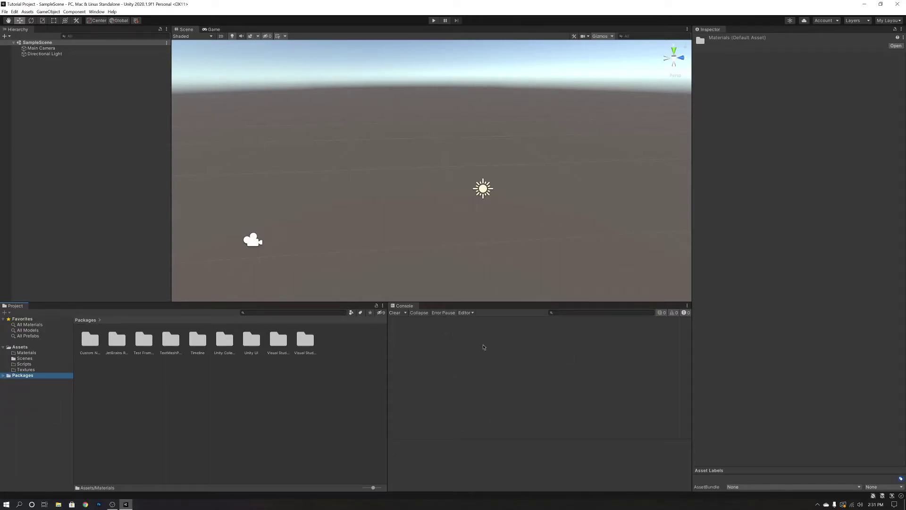
click(490, 348)
click(24, 358)
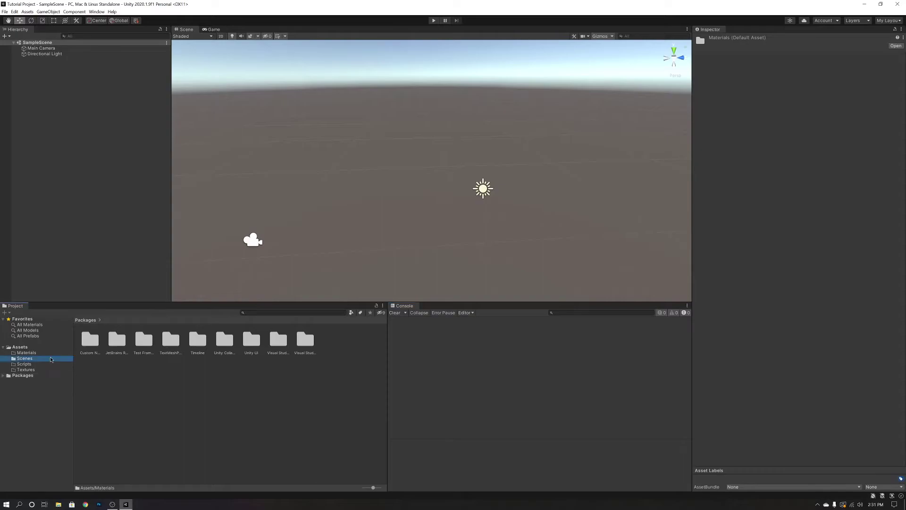
click(29, 364)
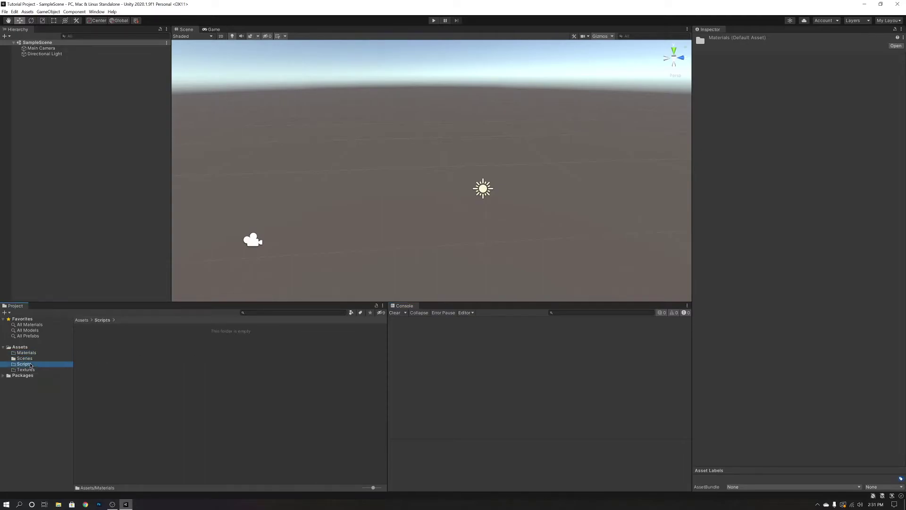
Add a new C# script called Outputtoconsole to Assets/Scripts.
right_click(123, 357)
mouse_move(150, 191)
click(258, 199)
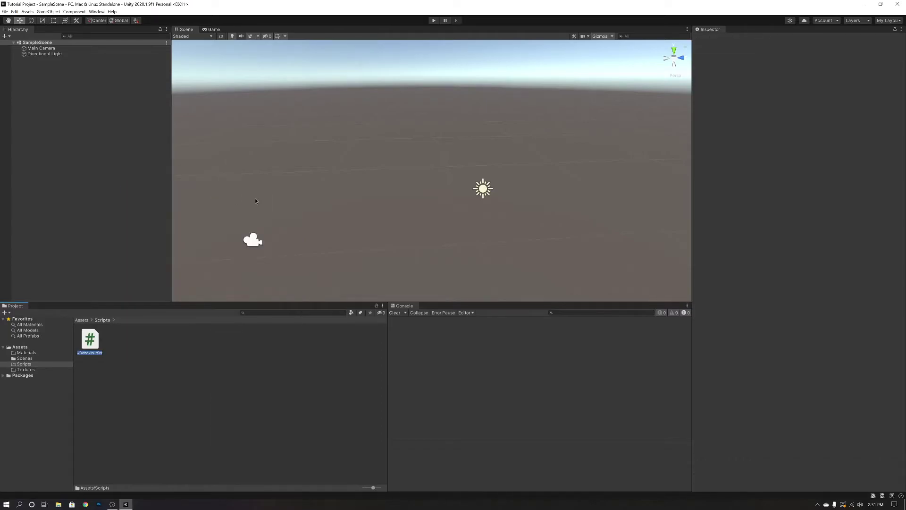
text(Outputtoconsole)
key(Return)
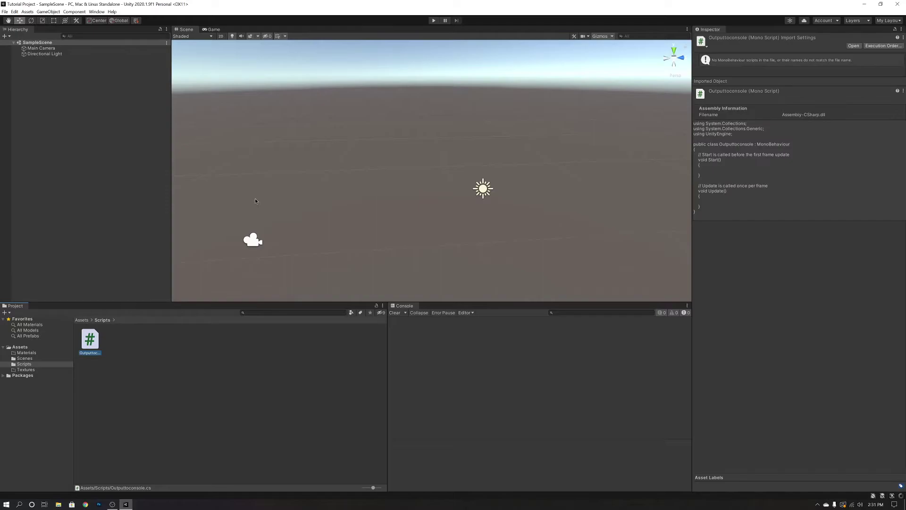
click(239, 339)
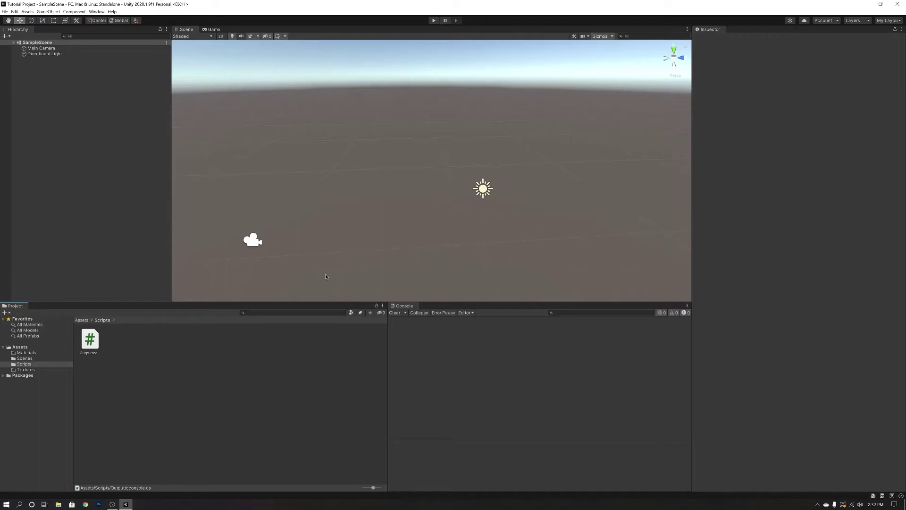
In Visual Studio, add Debug.Log("This is some code"); to Update() and save.
double_click(97, 345)
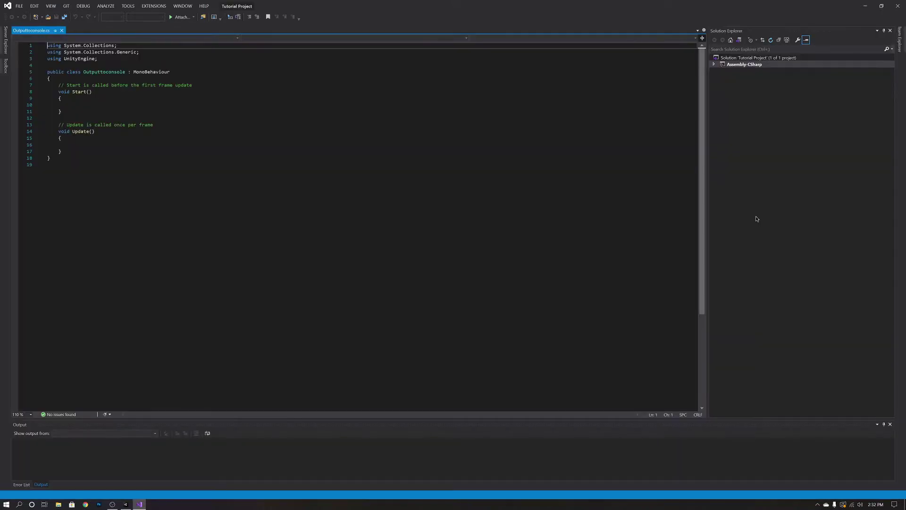
click(118, 160)
text(debug.)
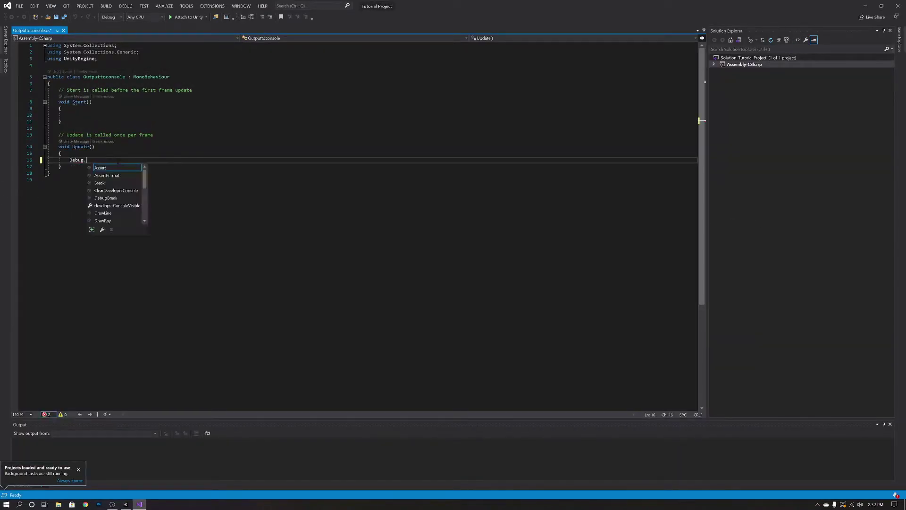
text(Log("This )
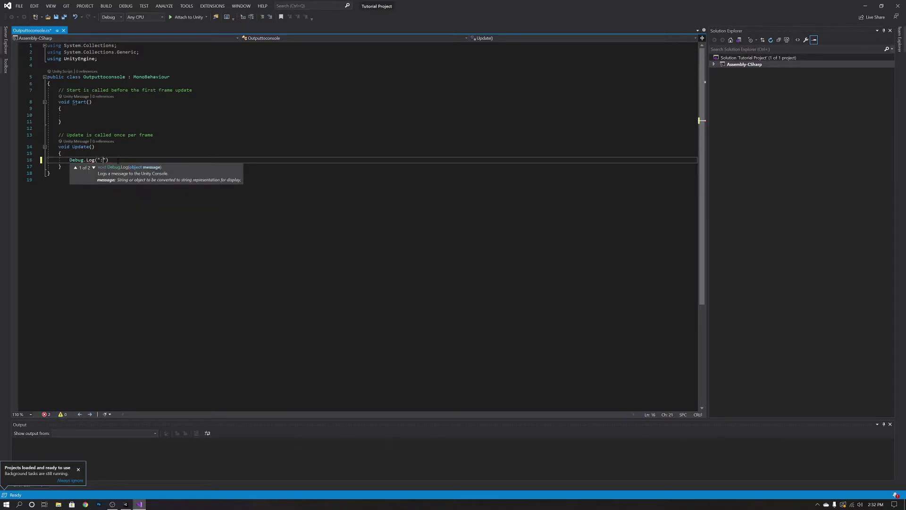
text(is some code)
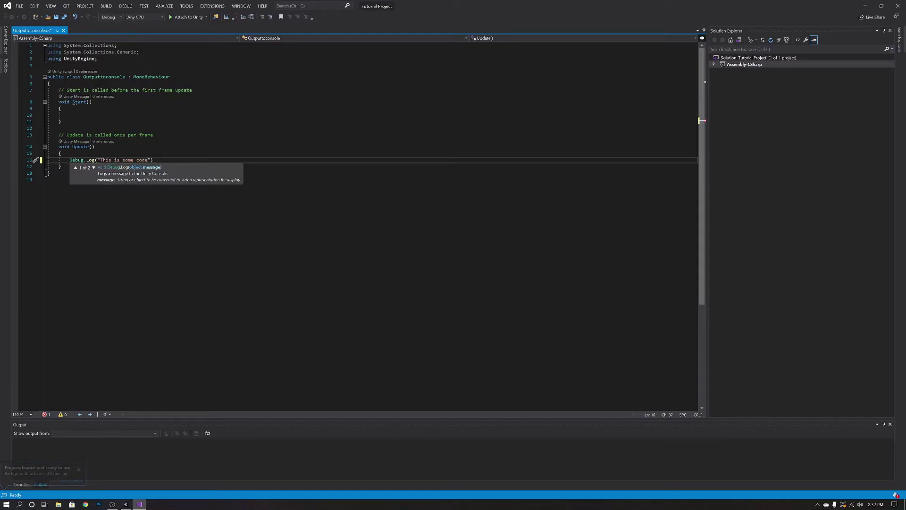
text(");)
click(36, 180)
click(55, 17)
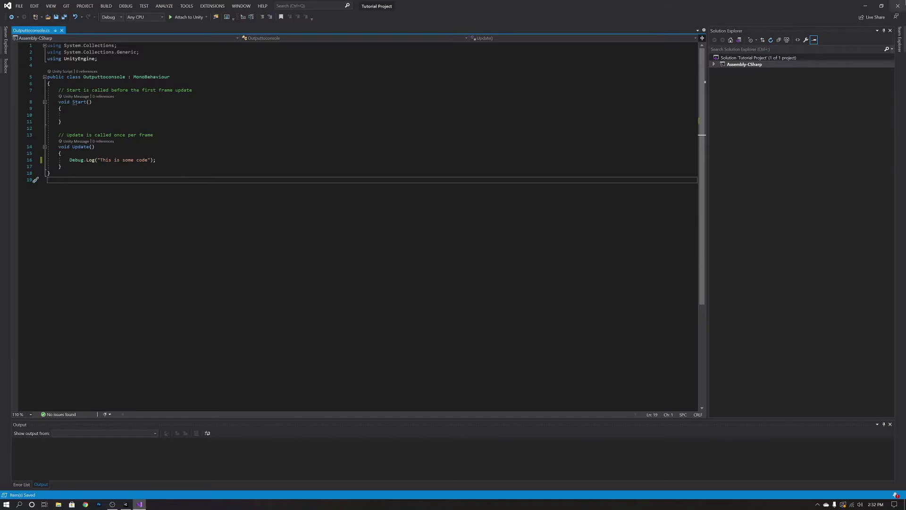
key(alt+Tab)
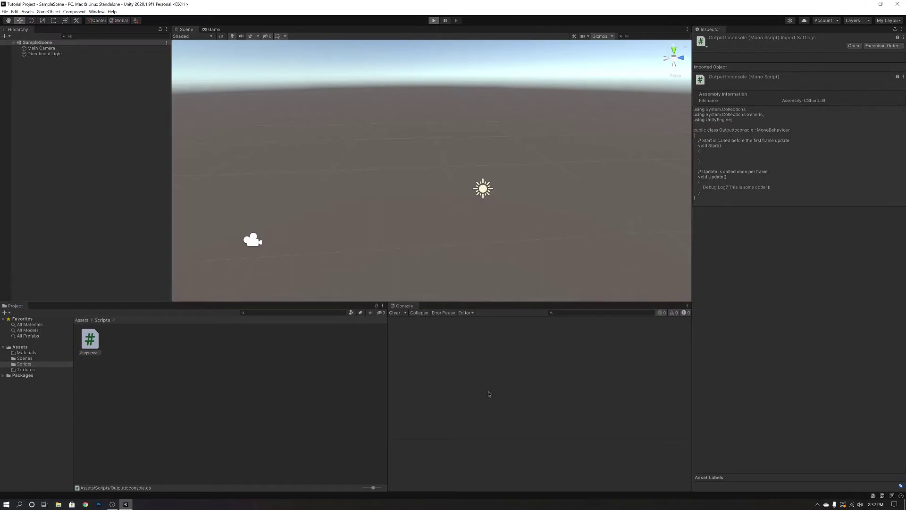
Attach the Outputtoconsole script to the Main Camera in the Inspector.
key(ctrl+p)
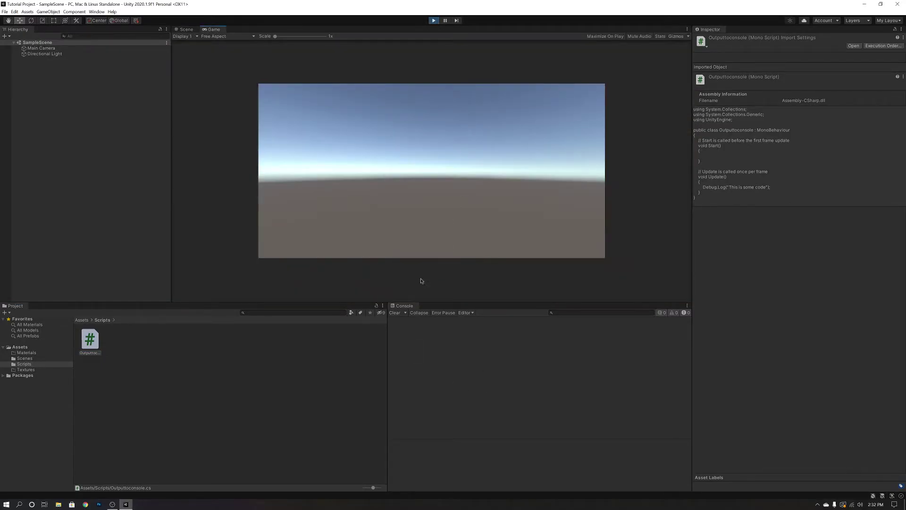
click(396, 313)
click(432, 22)
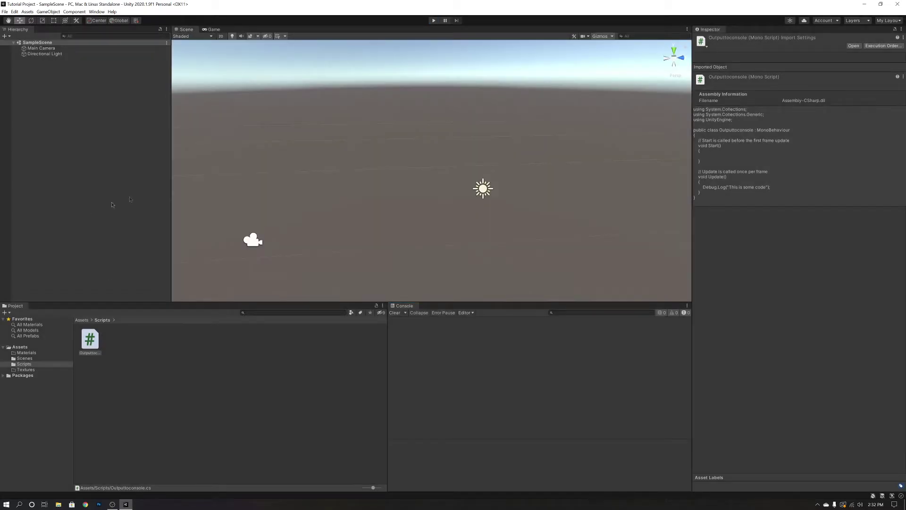
click(78, 48)
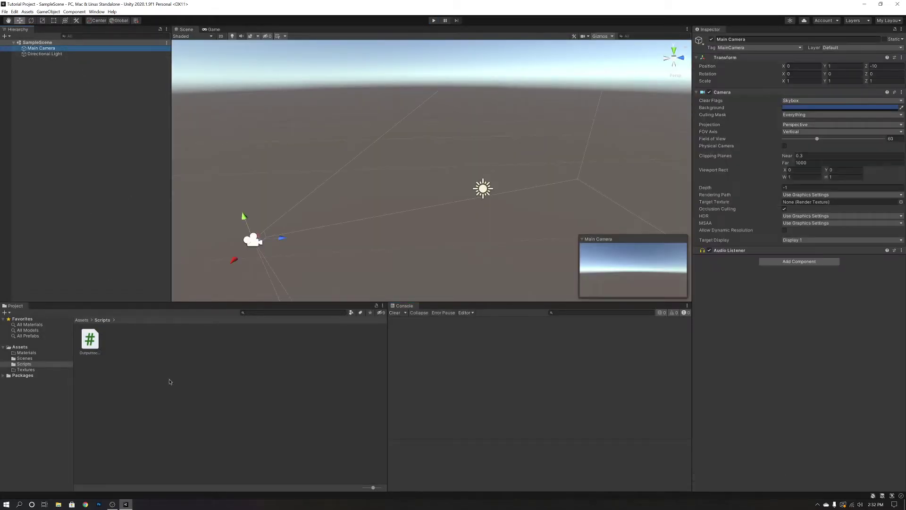
drag(102, 337, 782, 279)
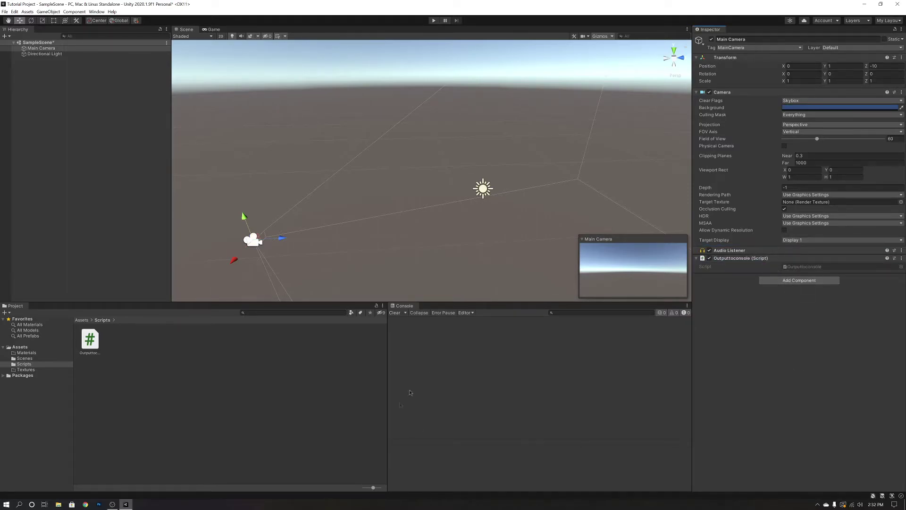
Play the scene and inspect the repeated 'This is some code' Console messages.
click(434, 20)
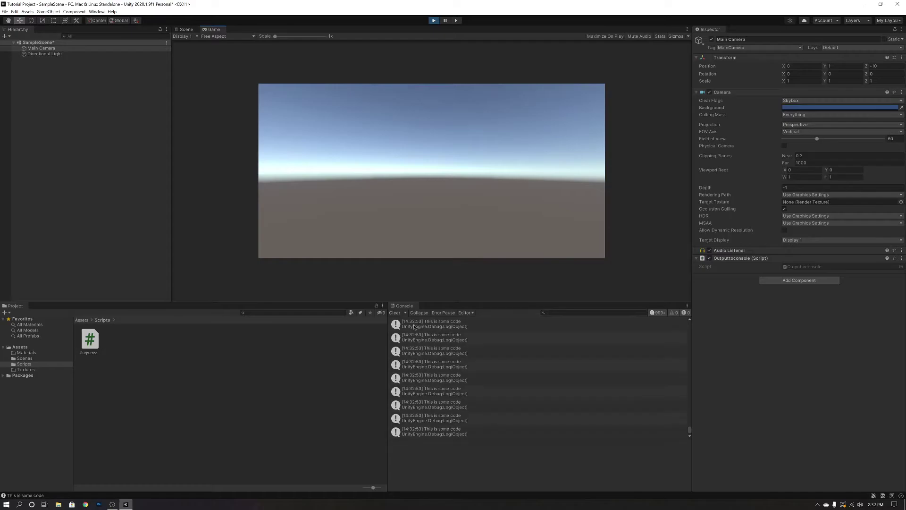
click(473, 407)
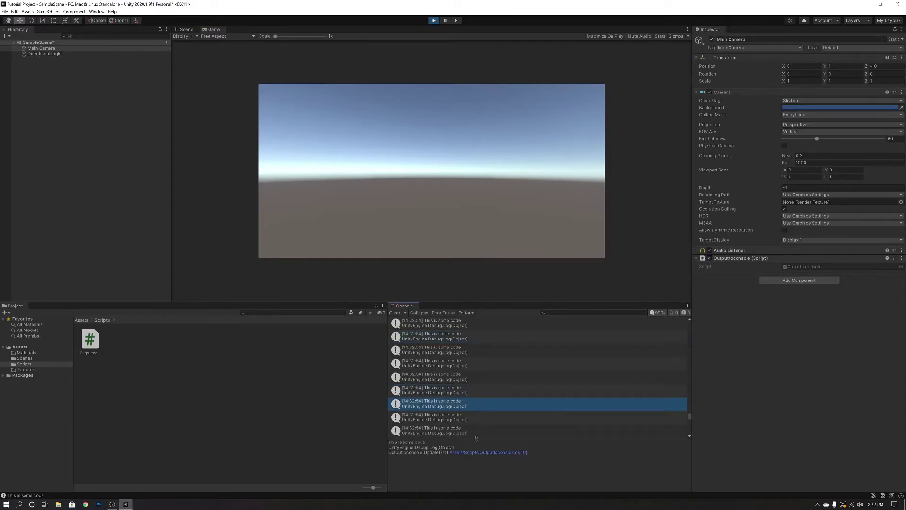
click(472, 406)
click(444, 363)
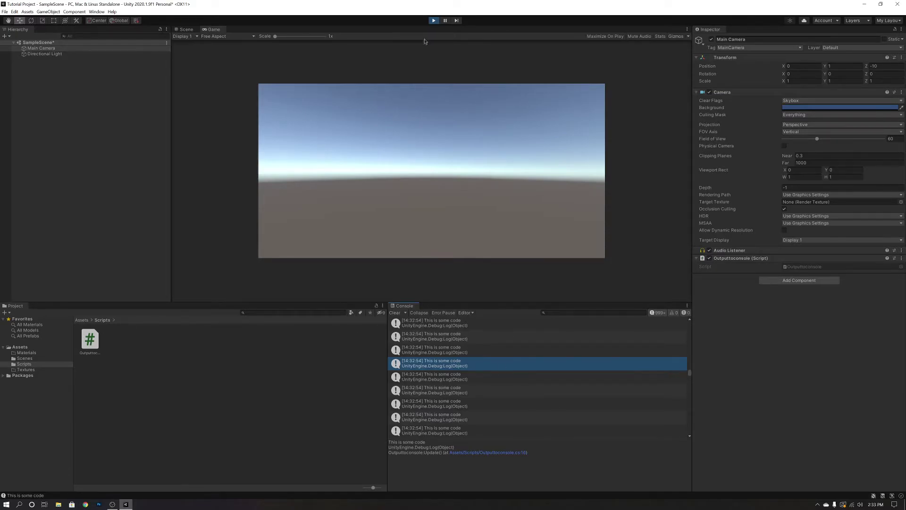
click(434, 21)
click(902, 258)
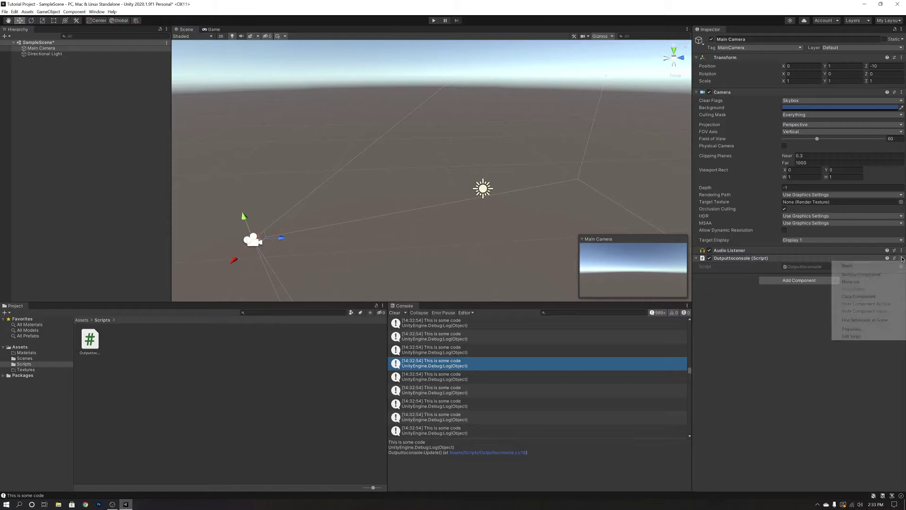
Remove the Outputtoconsole component from Main Camera and clear the Console messages.
click(861, 275)
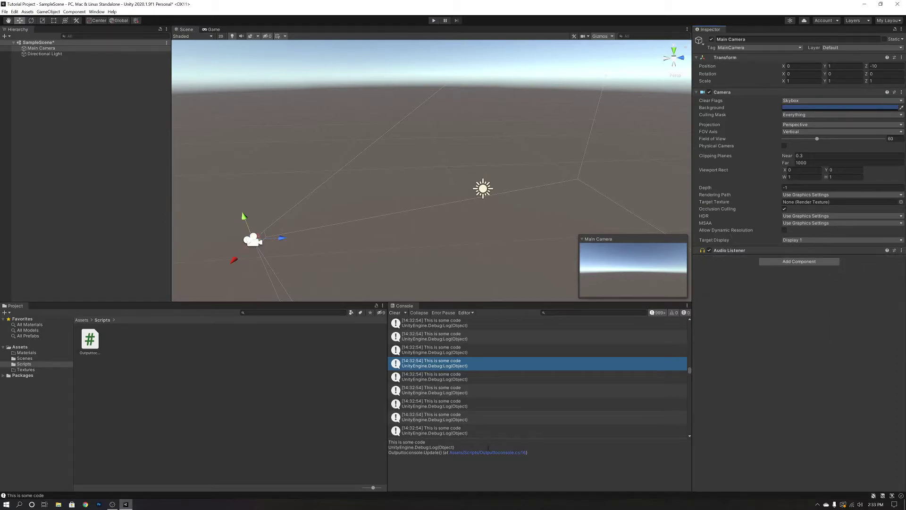
scroll(460, 341, down, 1)
scroll(489, 387, up, 3)
scroll(489, 387, up, 2)
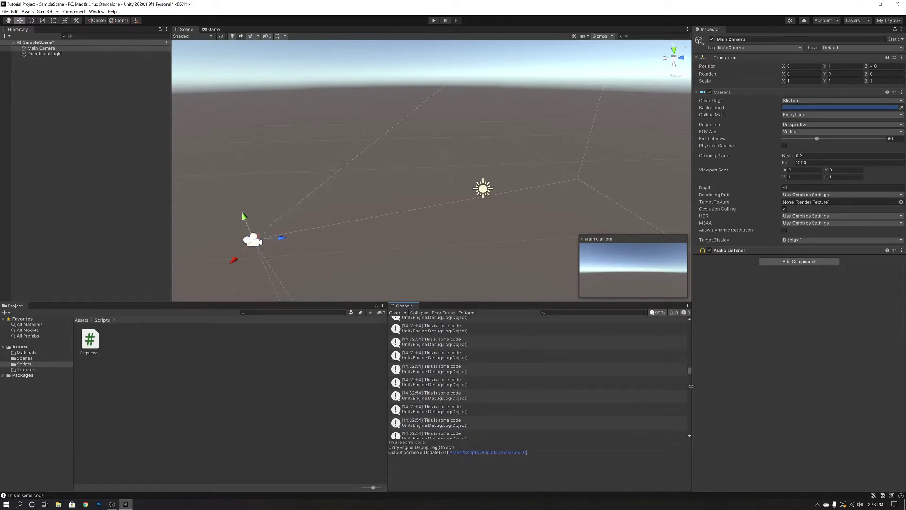
scroll(687, 340, up, 2)
scroll(687, 340, up, 5)
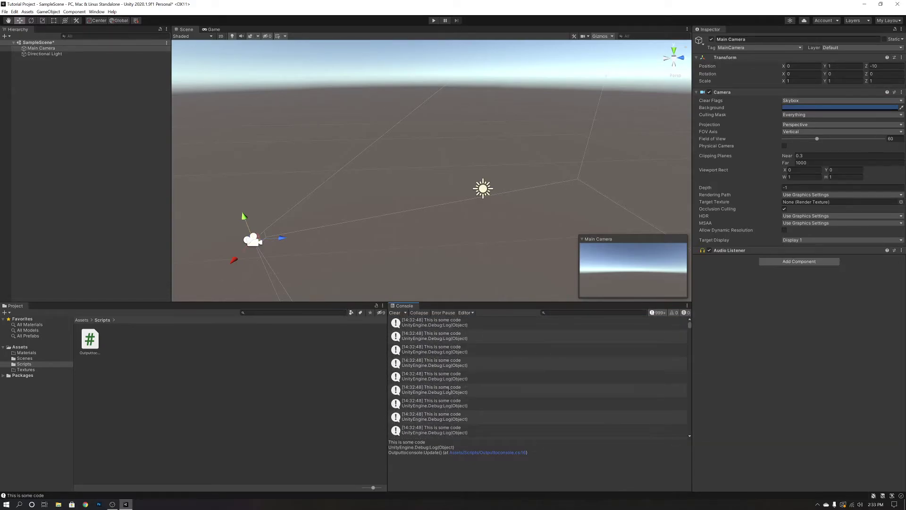
scroll(411, 410, up, 1)
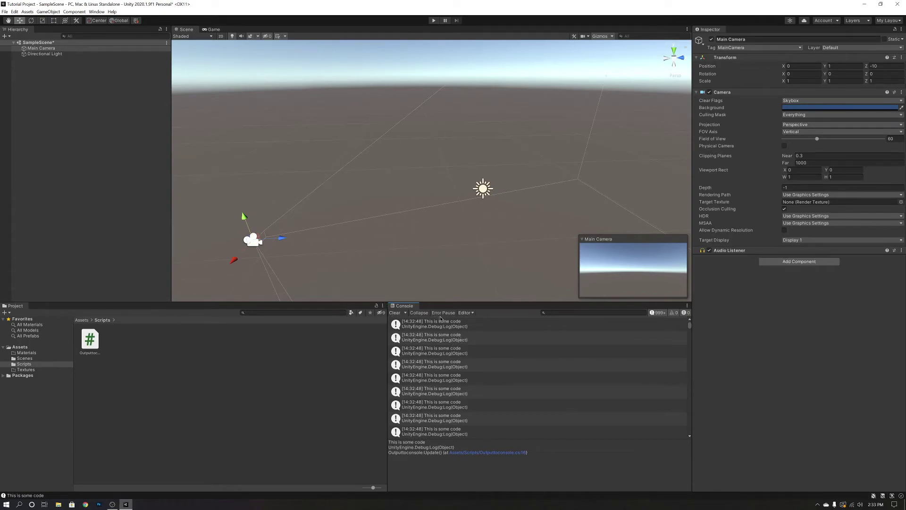
click(393, 312)
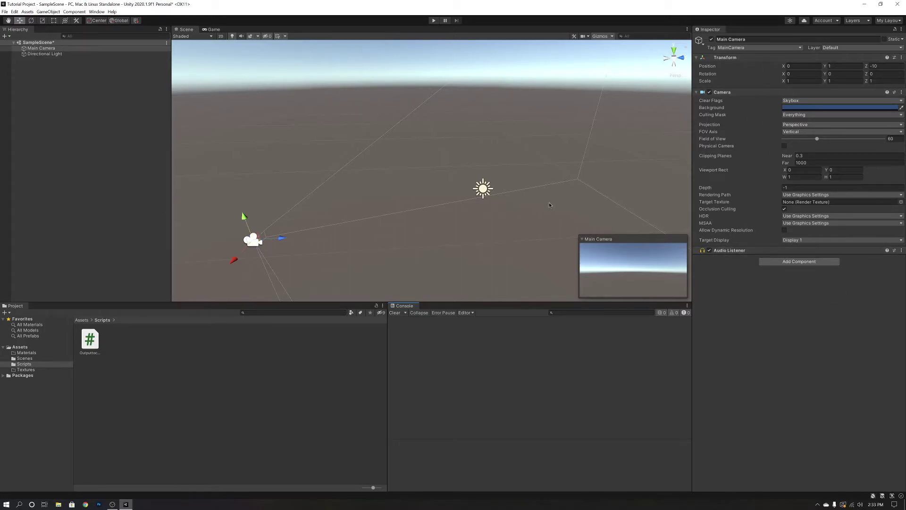
Add a Cube through GameObject > 3D Object and orbit the view to look at it.
click(48, 11)
mouse_move(73, 34)
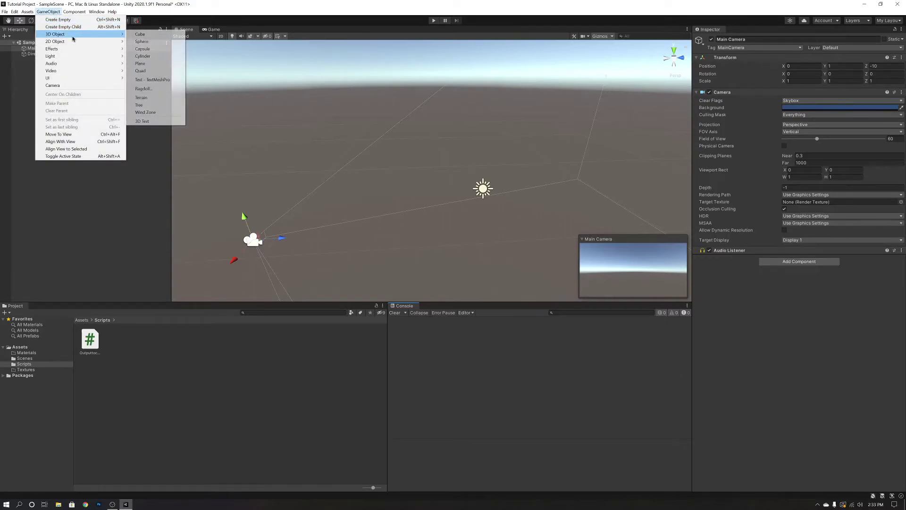
click(140, 34)
alt+drag(453, 185, 495, 46)
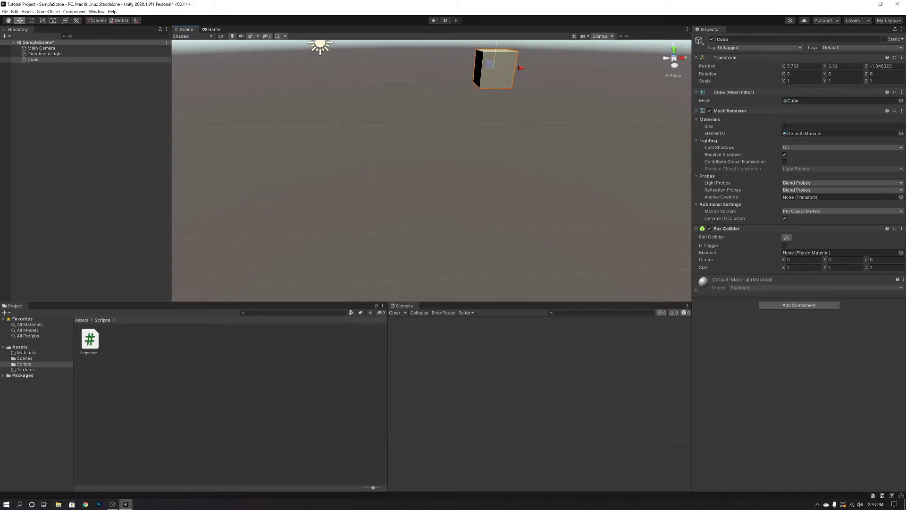
click(47, 12)
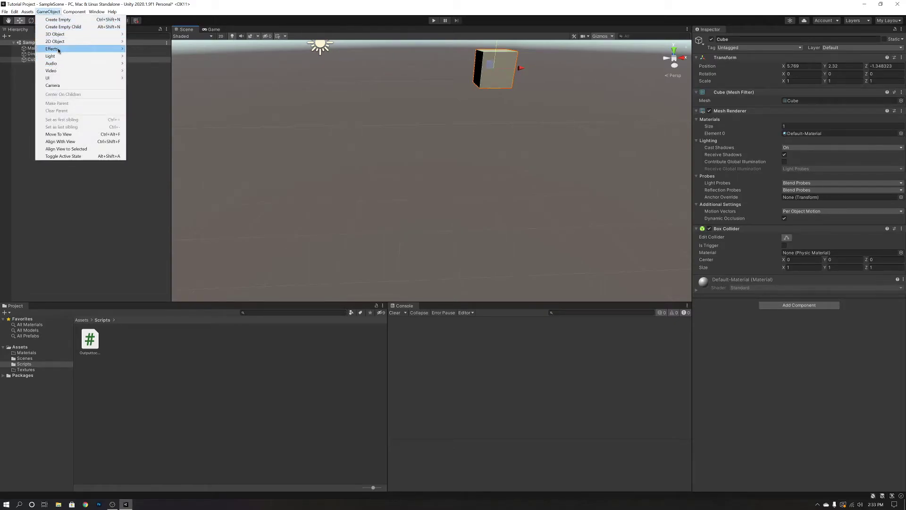
Add a Plane and set its Transform scale to 10, 10, 10.
mouse_move(85, 34)
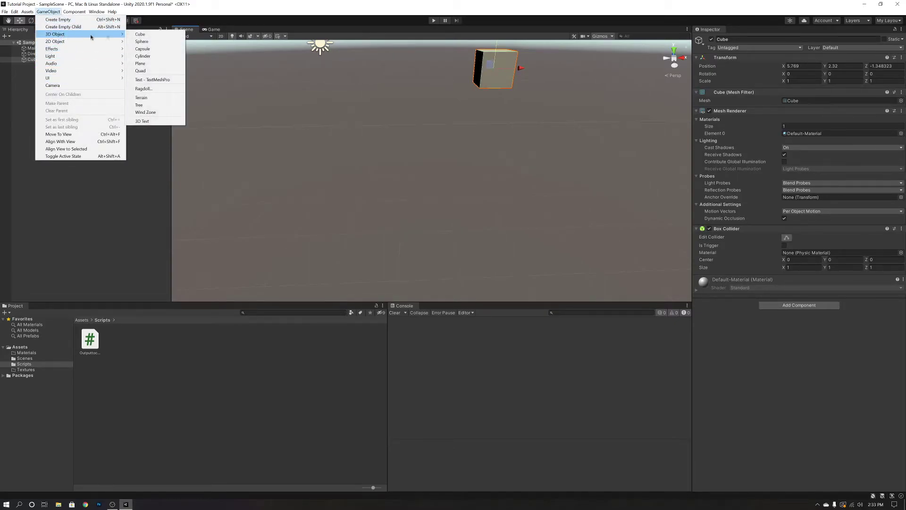
click(170, 64)
drag(460, 169, 503, 167)
click(795, 81)
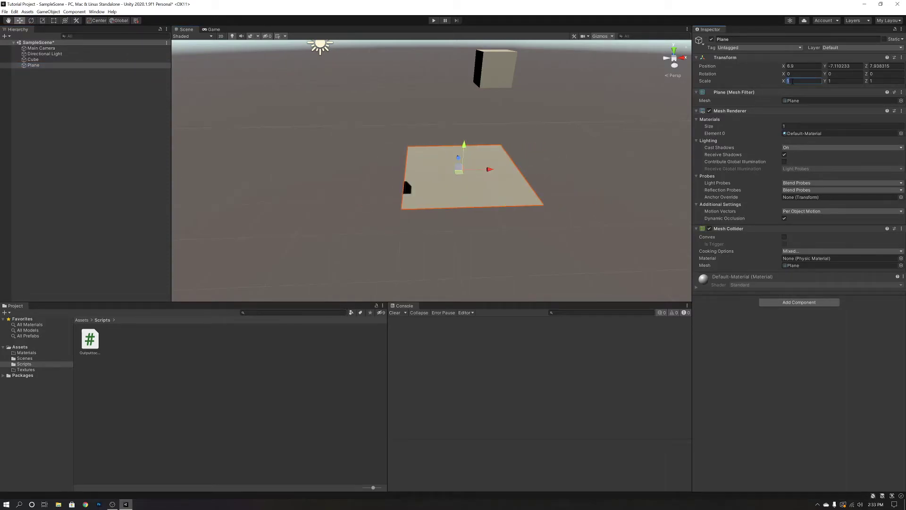
text(10)
click(843, 82)
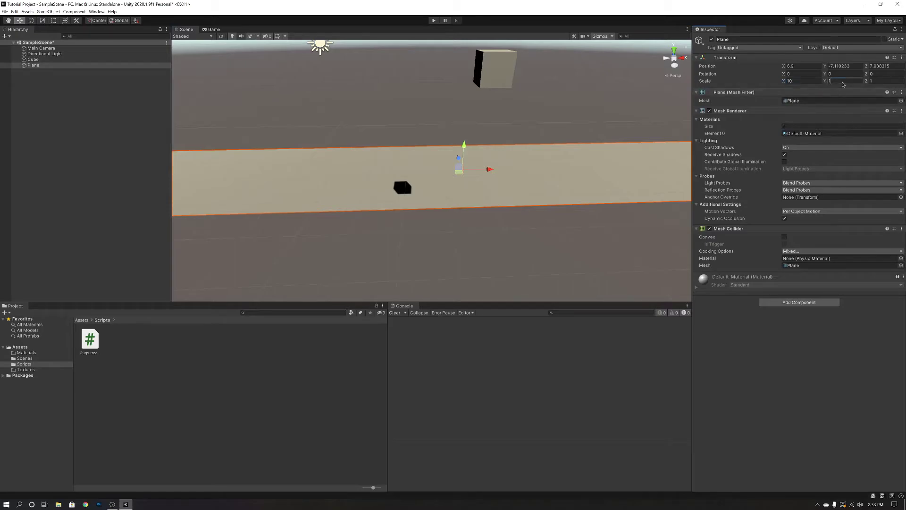
text(10)
click(883, 81)
text(0)
Place the Plane at position 0, 0, 0 and orbit the view over the scene.
click(804, 66)
text(0)
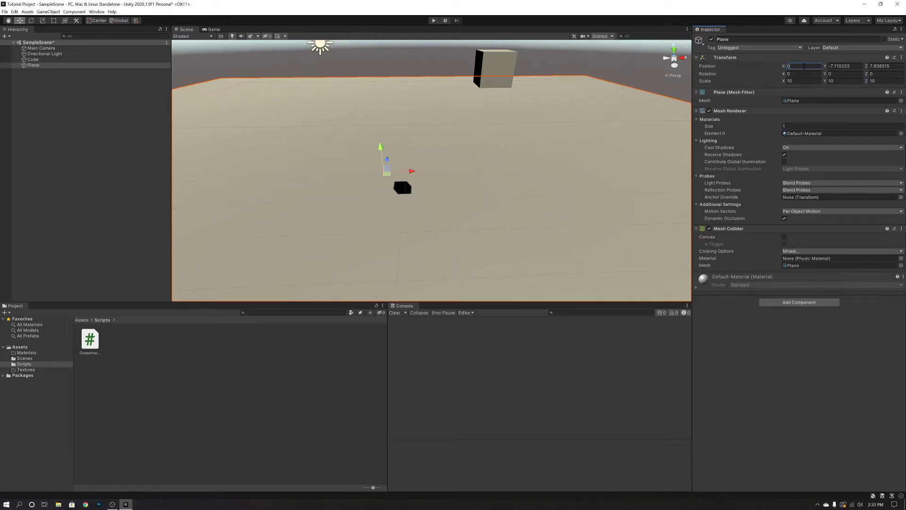
click(838, 66)
text(0)
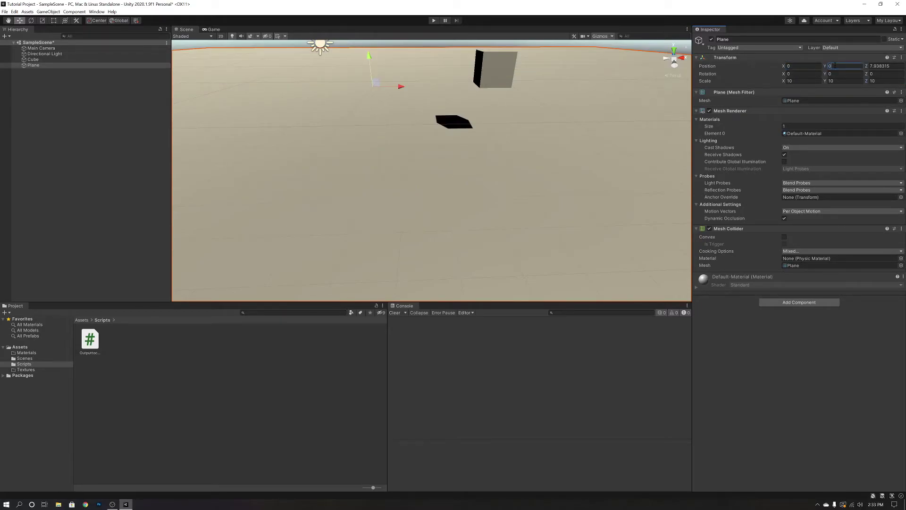
key(Tab)
text(0)
right_drag(460, 142, 284, 112)
right_drag(448, 275, 489, 251)
click(452, 141)
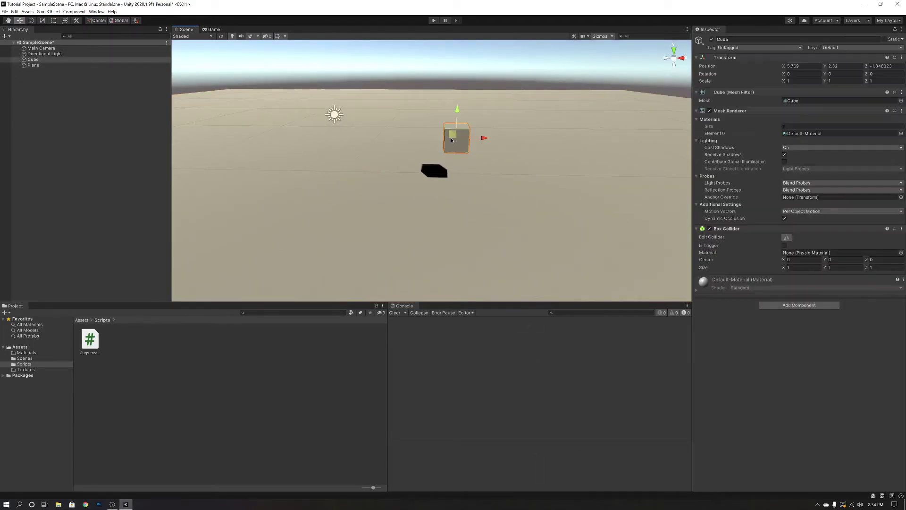
click(421, 220)
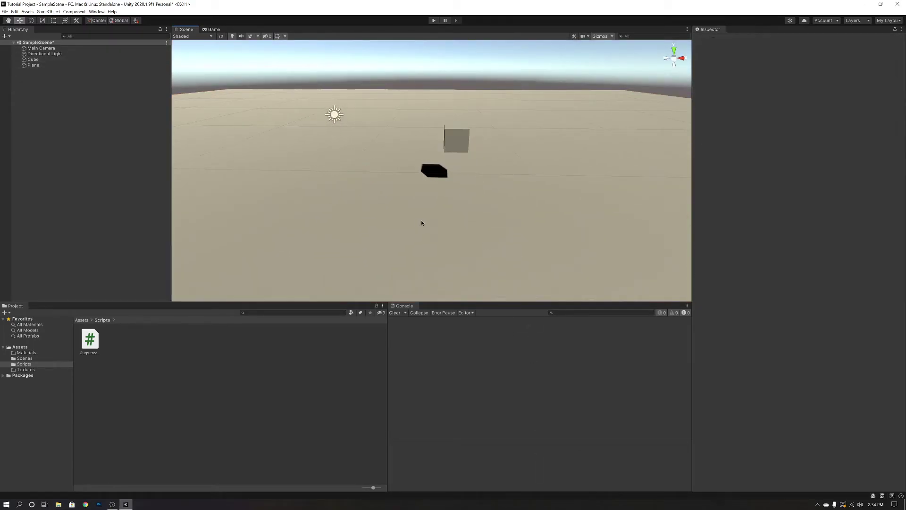
click(464, 132)
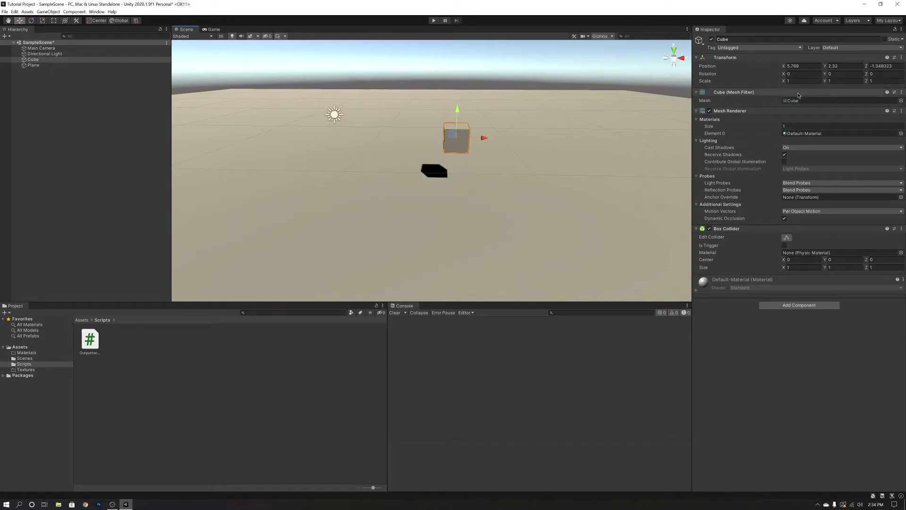
click(697, 93)
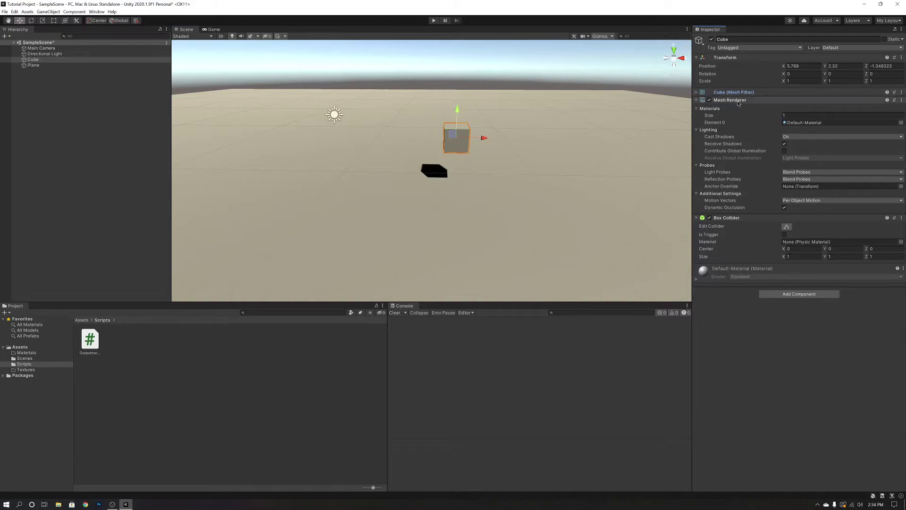
click(698, 92)
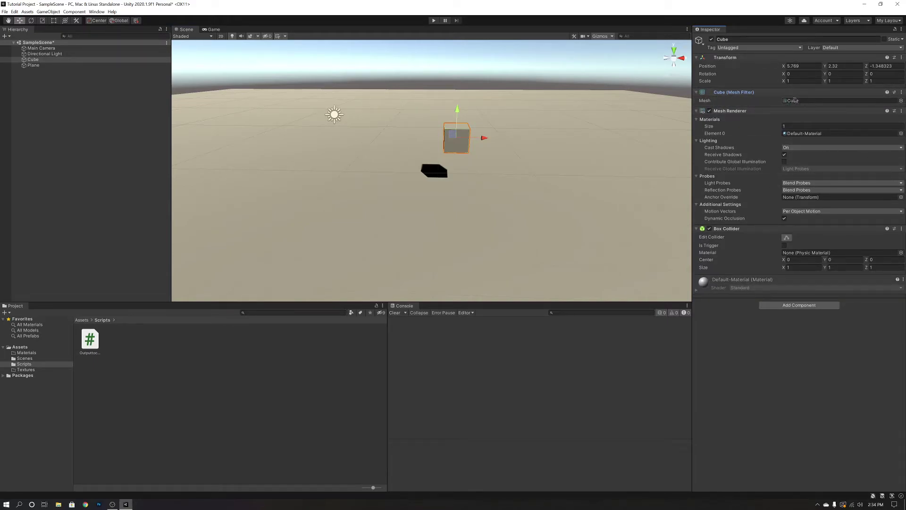
key(f)
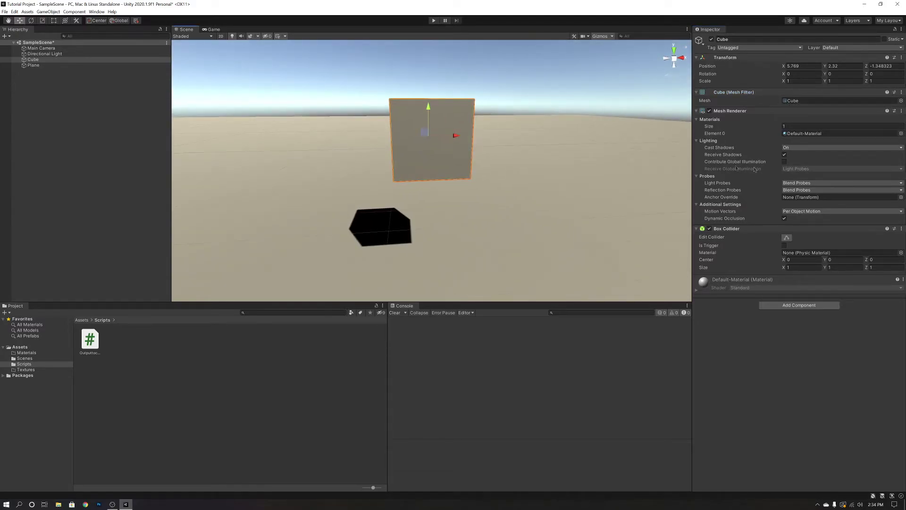
right_drag(448, 156, 316, 145)
key(s)
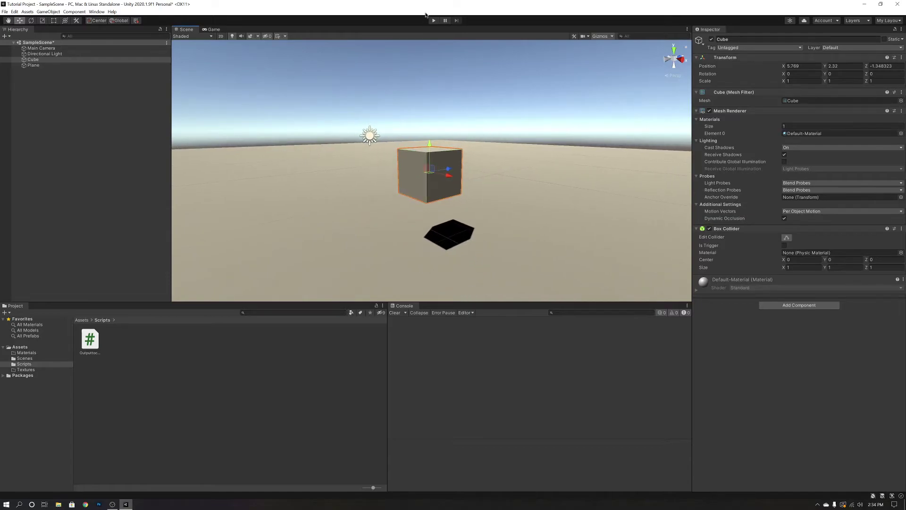
right_drag(431, 231, 443, 261)
key(w)
key(s)
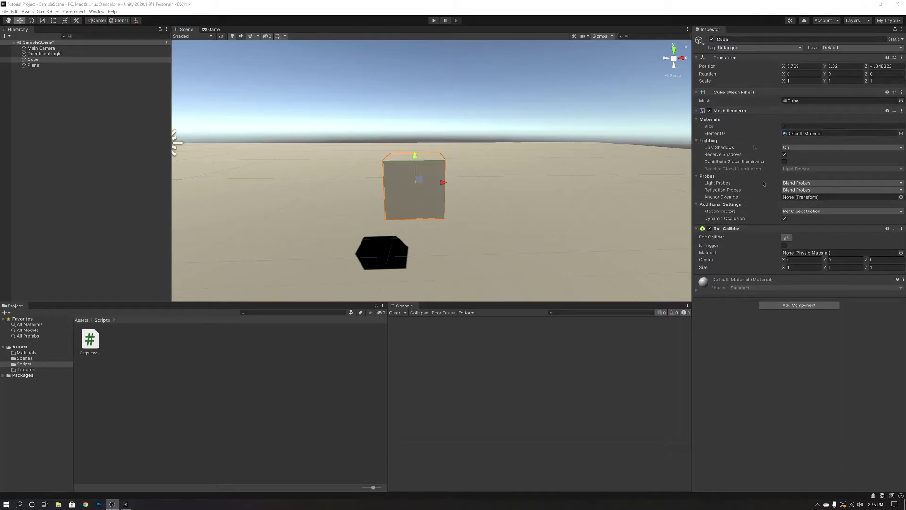
Add a Rigidbody component to the Cube and set its Mass to 10.
click(797, 304)
key(BackSpace)
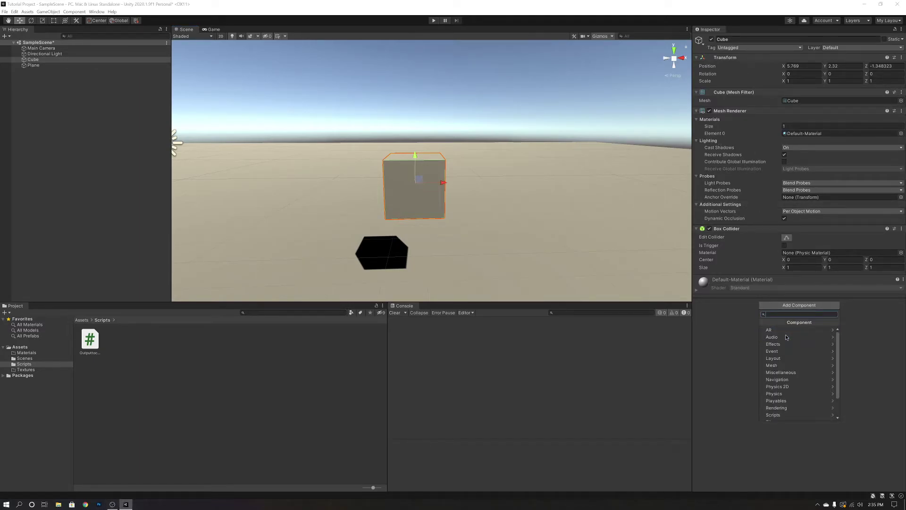
text(r)
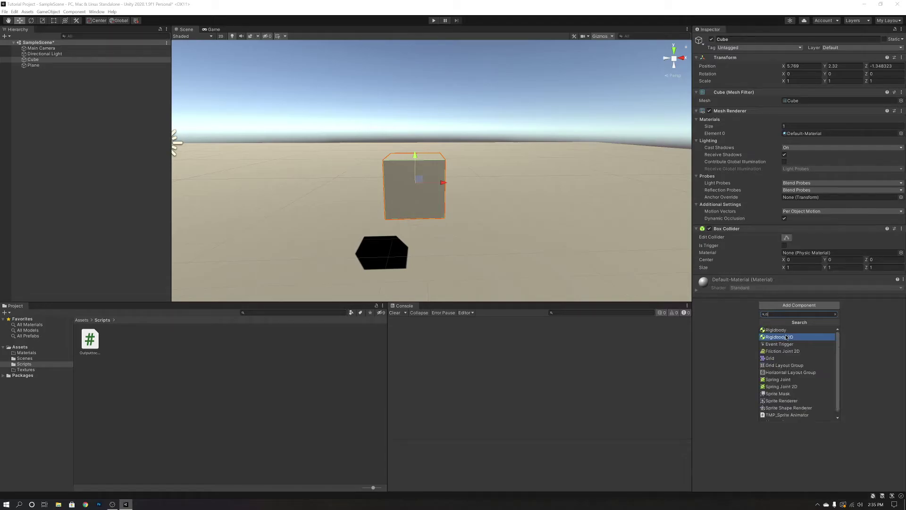
text(ig)
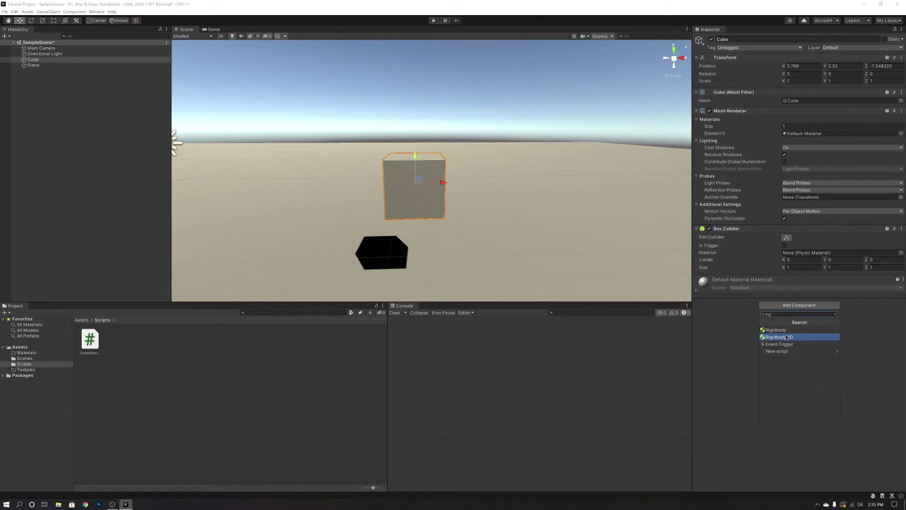
key(Up)
key(Return)
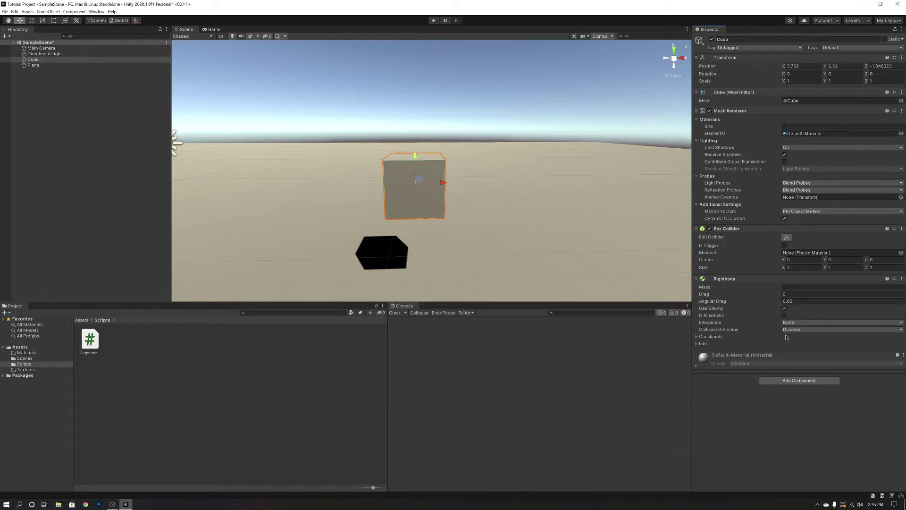
click(797, 288)
text(10)
Slide the Cube left to X -0.23 and test the physics in play mode.
scroll(533, 242, down, 5)
alt+drag(533, 247, 454, 156)
click(211, 30)
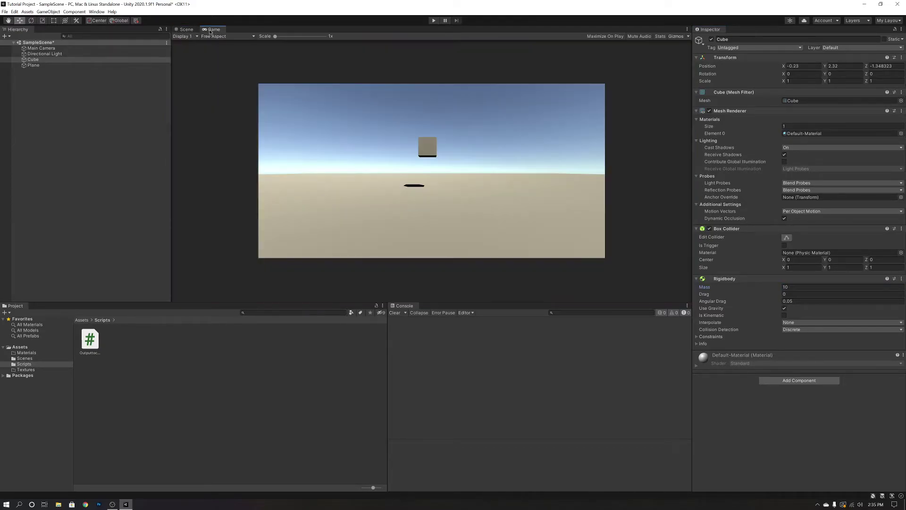
click(184, 29)
click(434, 20)
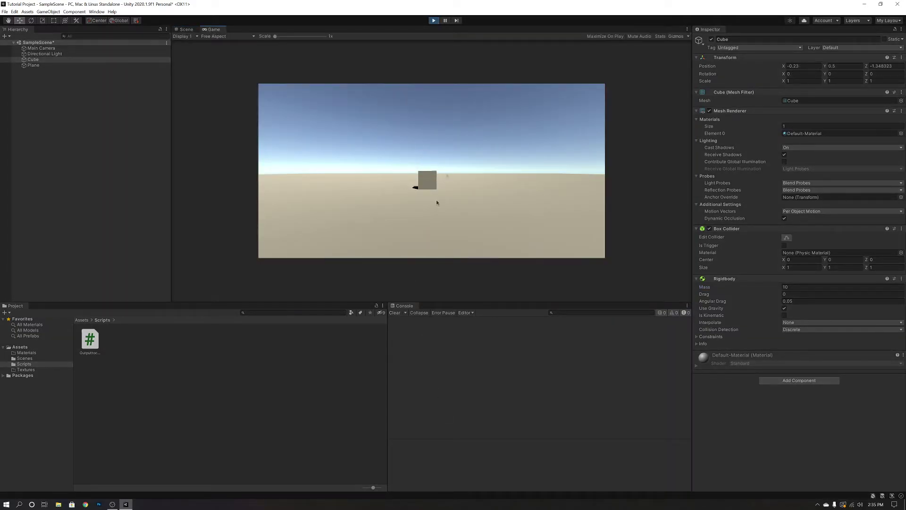
click(434, 21)
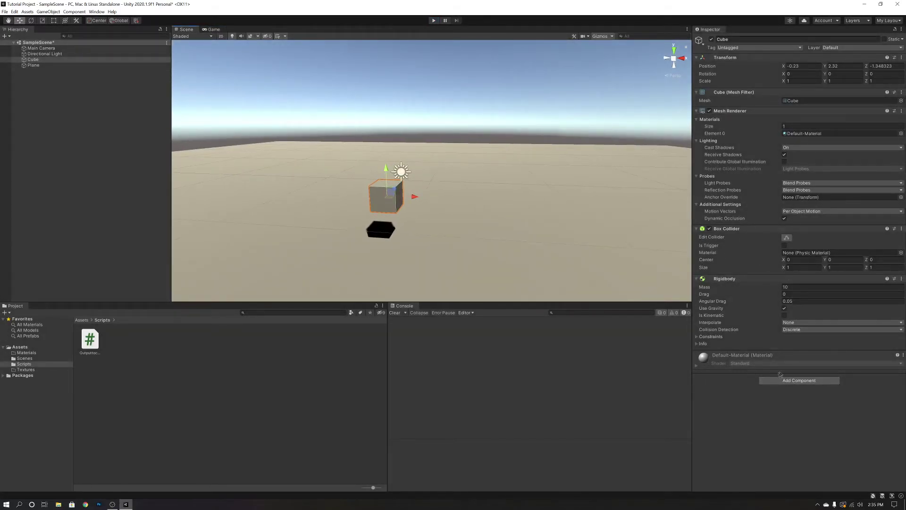
Drag the Outputtoconsole script from the Scripts folder onto the Cube's Inspector.
click(796, 380)
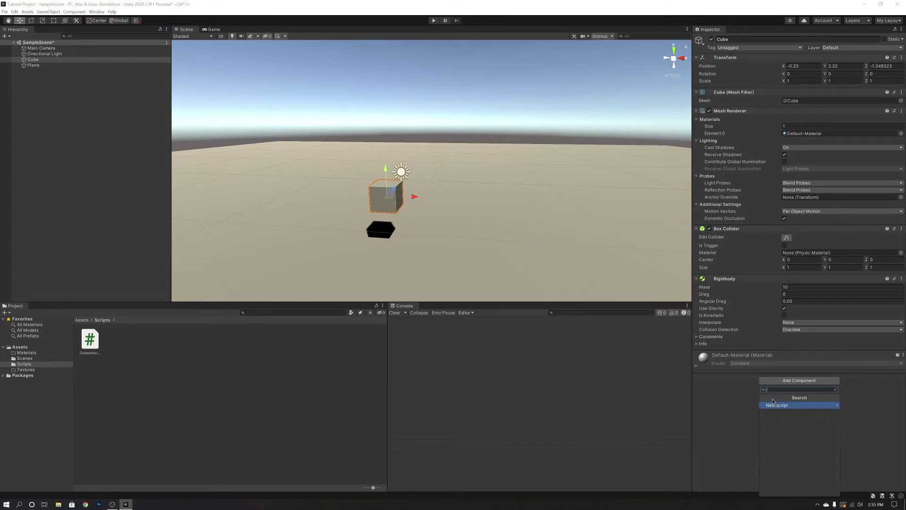
key(BackSpace)
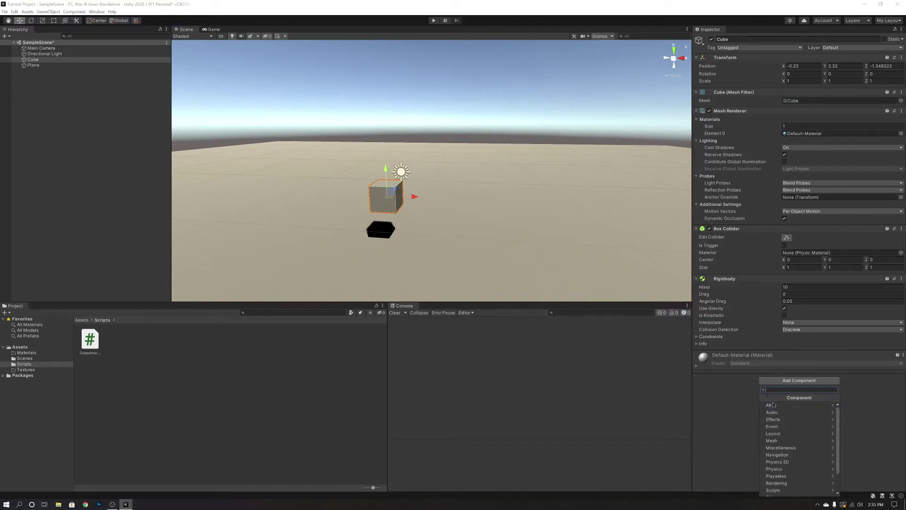
scroll(775, 483, down, 2)
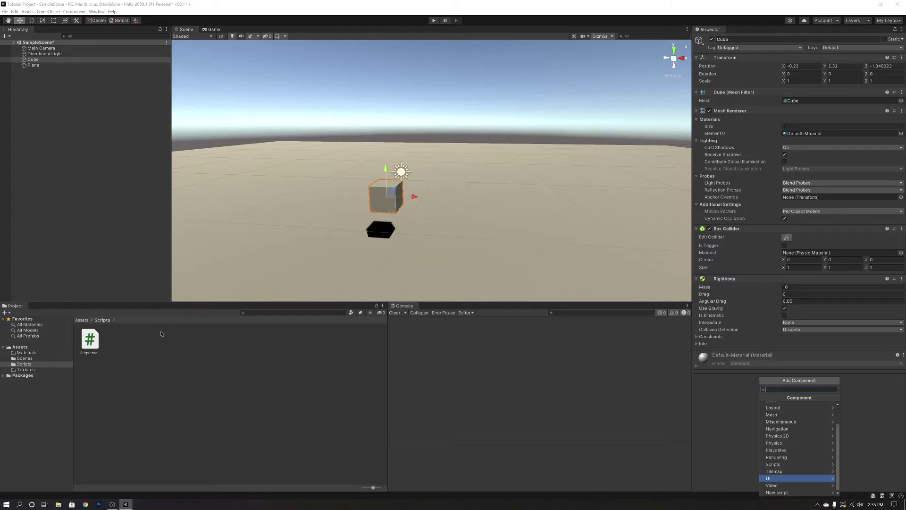
drag(92, 338, 727, 405)
click(797, 364)
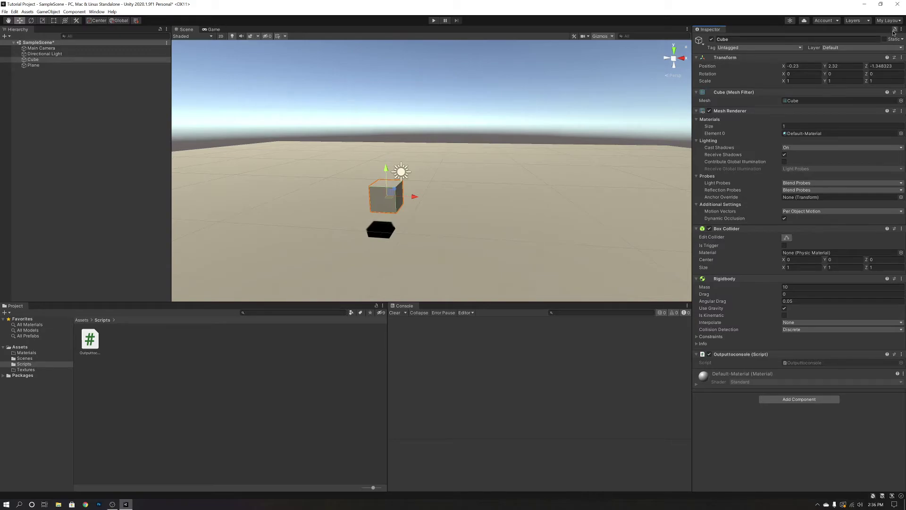
Orbit down onto the floor and select the Main Camera among the scene objects.
alt+drag(493, 208, 528, 240)
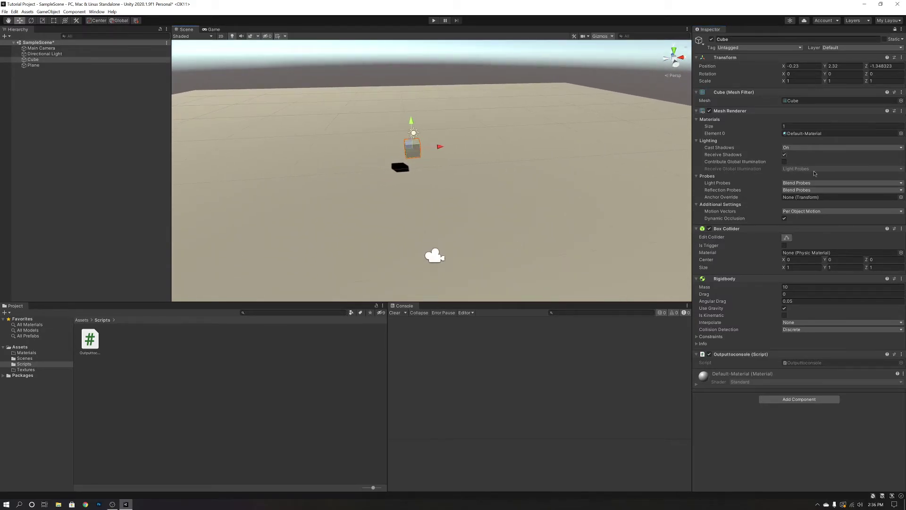
alt+drag(500, 278, 398, 239)
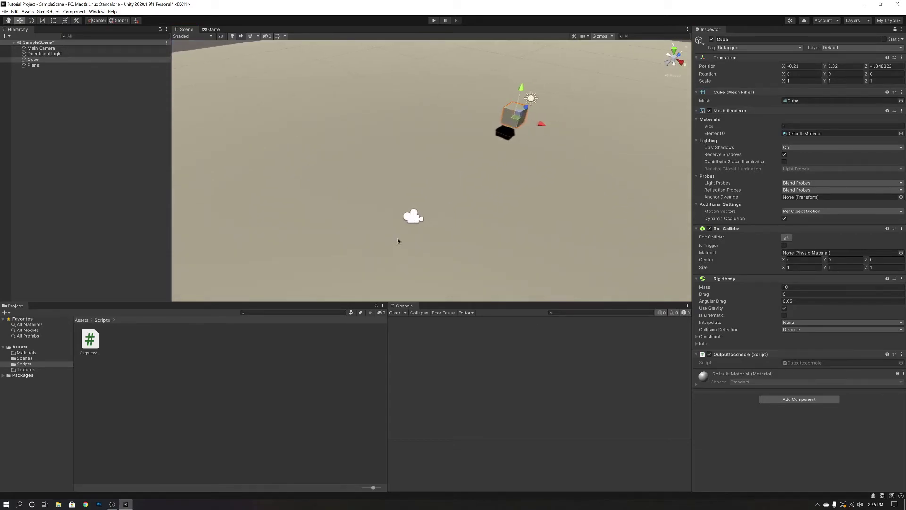
click(410, 218)
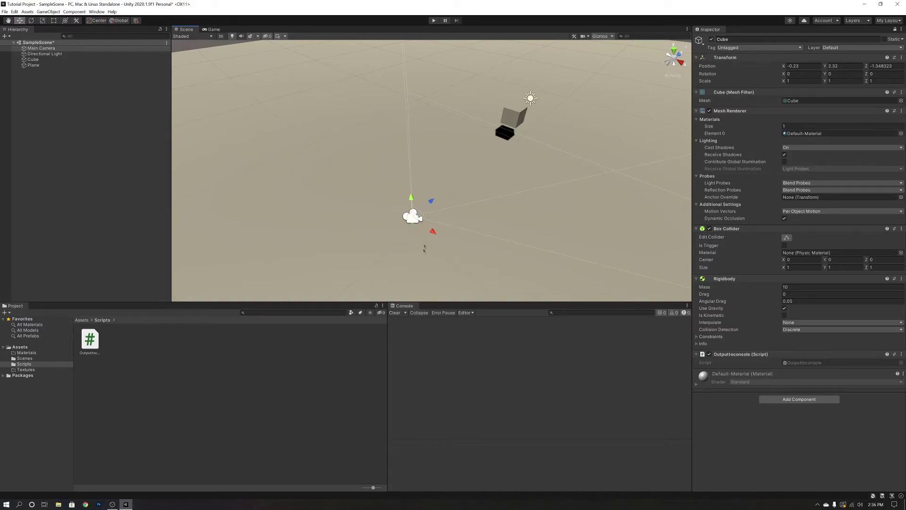
drag(433, 229, 420, 185)
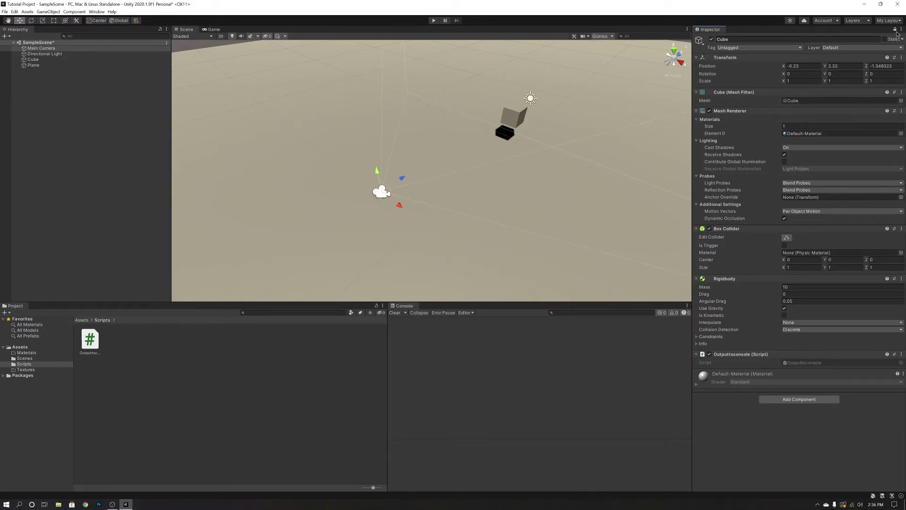
click(379, 191)
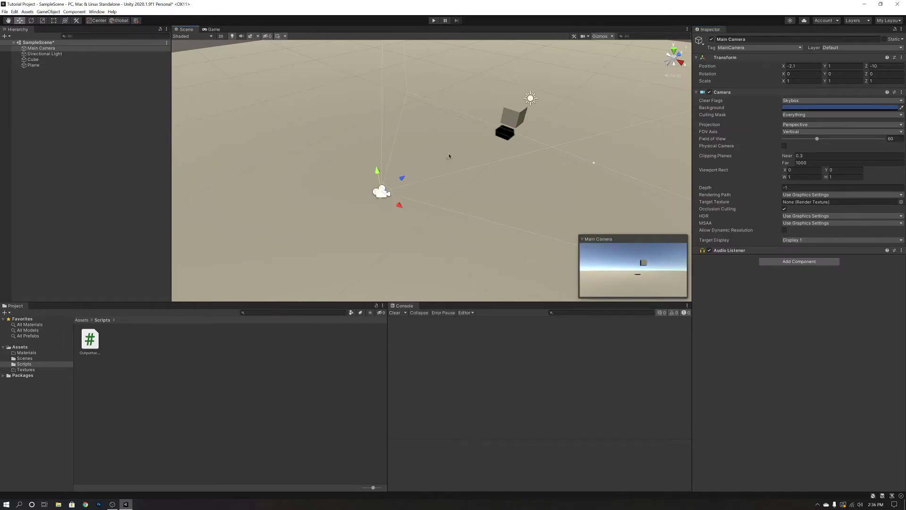
click(515, 116)
click(382, 191)
click(519, 246)
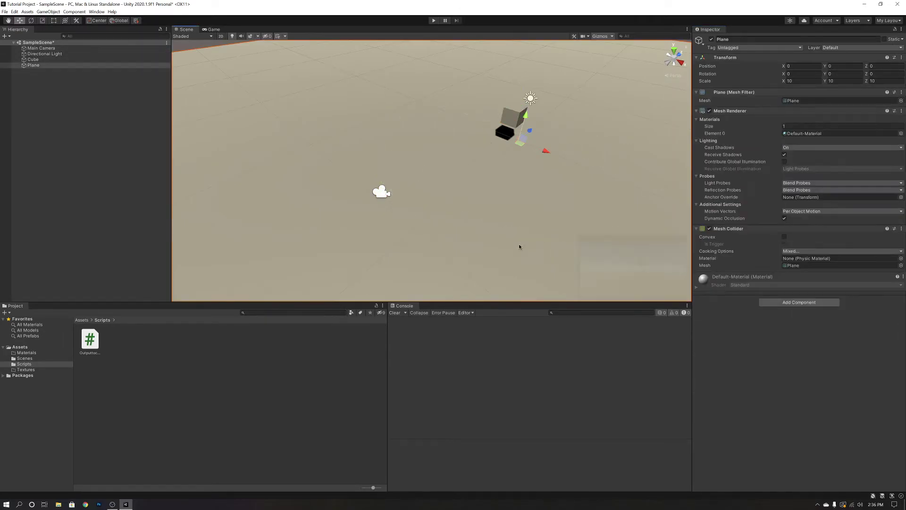
click(511, 115)
click(381, 191)
alt+drag(381, 191, 435, 207)
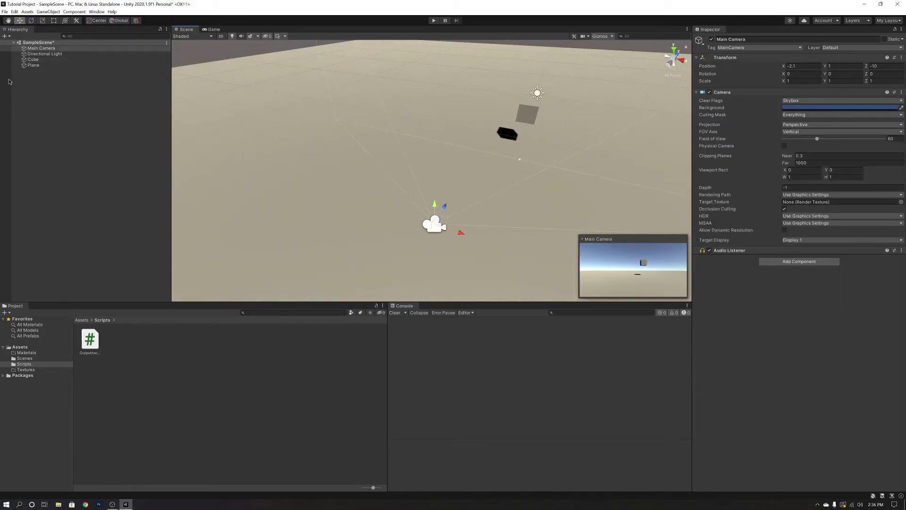
With the Rotate tool, roll the Main Camera to Z rotation -6.42.
click(7, 20)
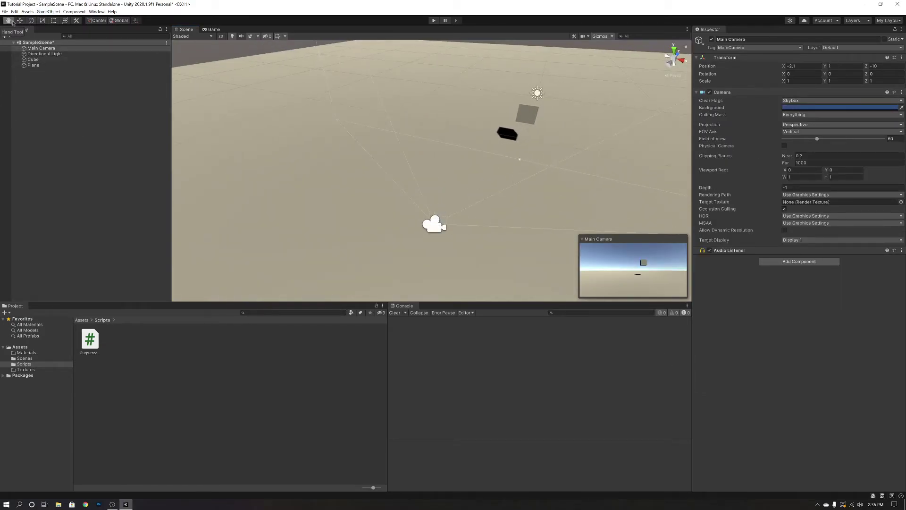
click(20, 21)
click(32, 21)
mouse_move(448, 207)
mouse_down()
mouse_move(483, 225)
mouse_move(454, 210)
mouse_up()
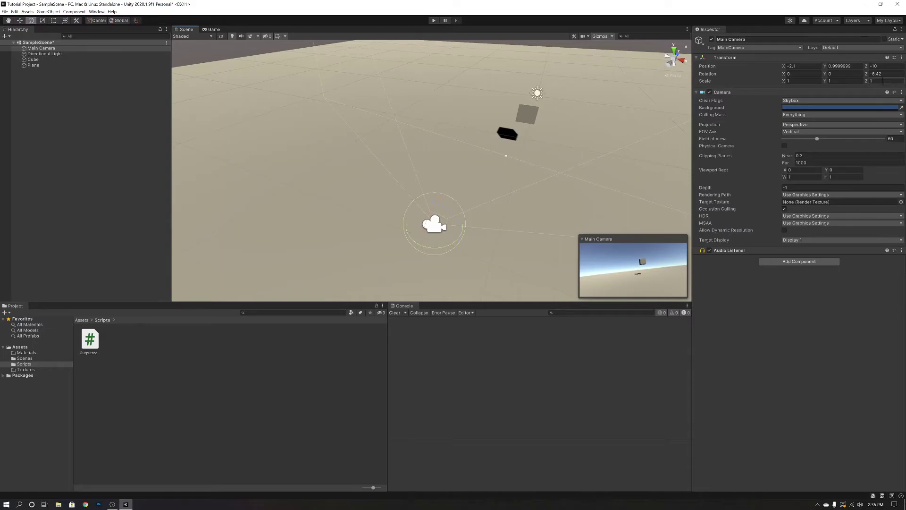
Reset the Main Camera's Z rotation to 0 and stretch the Cube to Scale X 5.5699.
click(885, 74)
text(0)
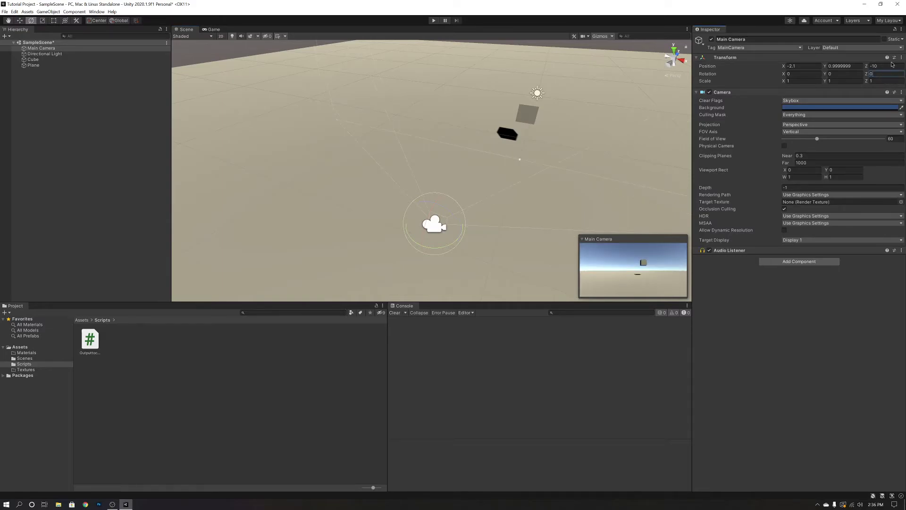
click(43, 21)
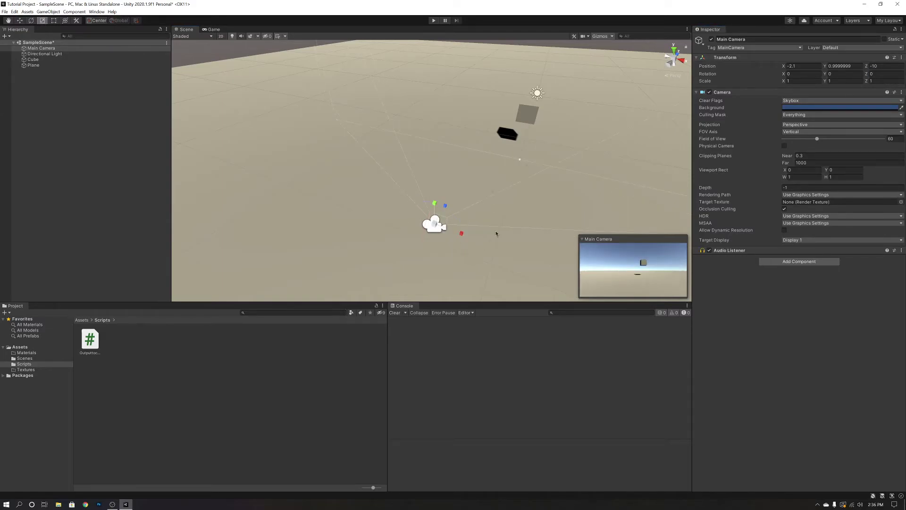
click(536, 108)
drag(557, 116, 625, 124)
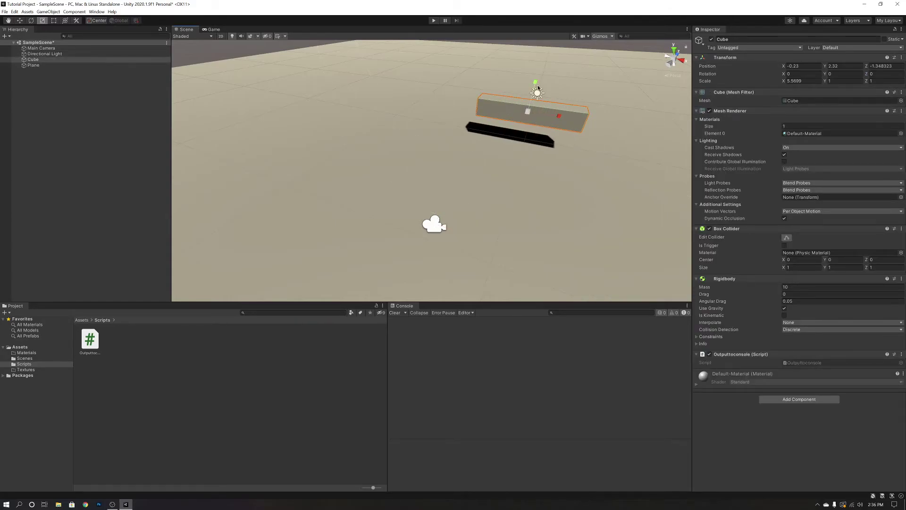
Undo the Cube's tall stretch and resize it with the Rect tool.
drag(536, 83, 536, 67)
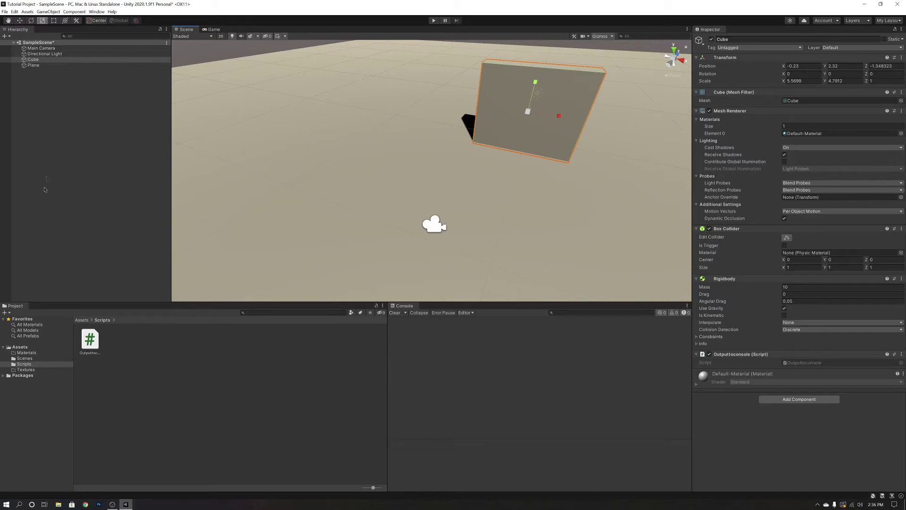
key(ctrl+z)
key(ctrl+z)
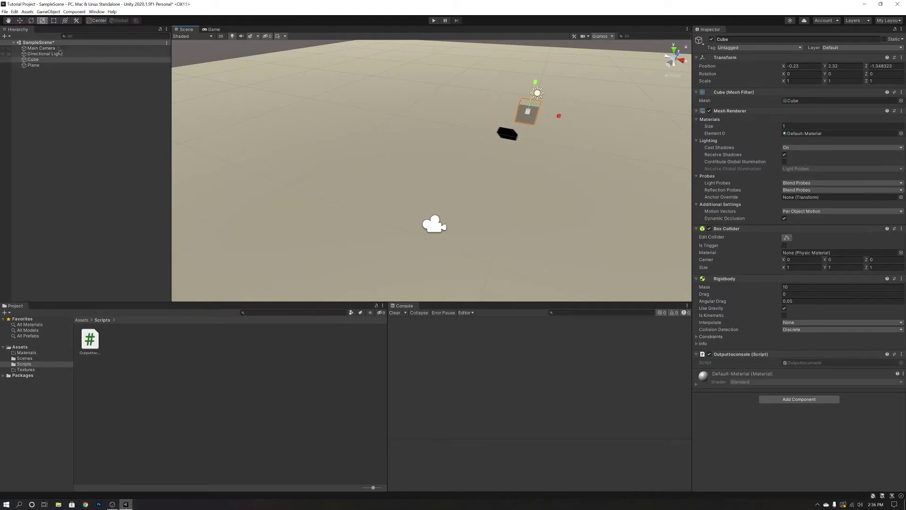
right_drag(390, 105, 594, 151)
key(t)
drag(472, 139, 500, 142)
right_drag(500, 142, 368, 79)
Widen the Cube slightly to scale 1.034, 0.967, 1.671, then undo a trial tilt.
scroll(369, 78, up, 5)
mouse_move(440, 134)
mouse_down()
mouse_move(253, 134)
mouse_move(437, 135)
mouse_up()
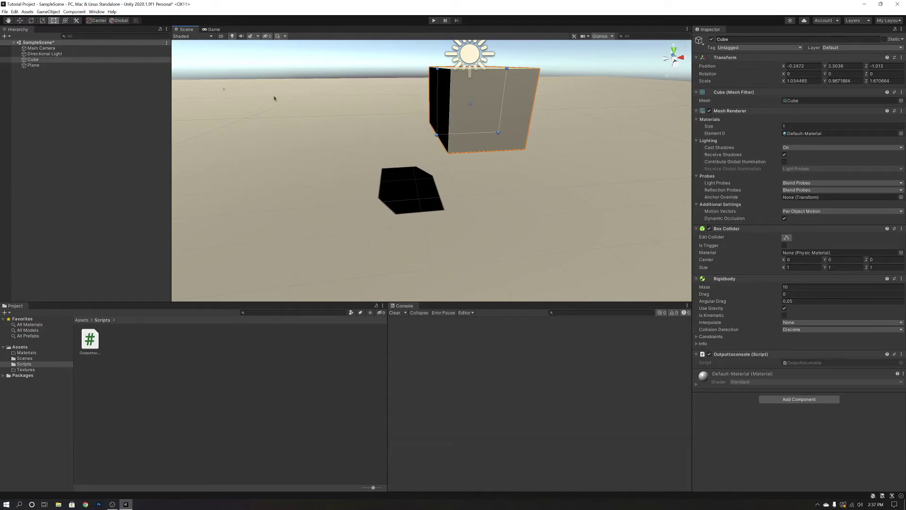
click(65, 20)
drag(481, 103, 547, 143)
key(ctrl+z)
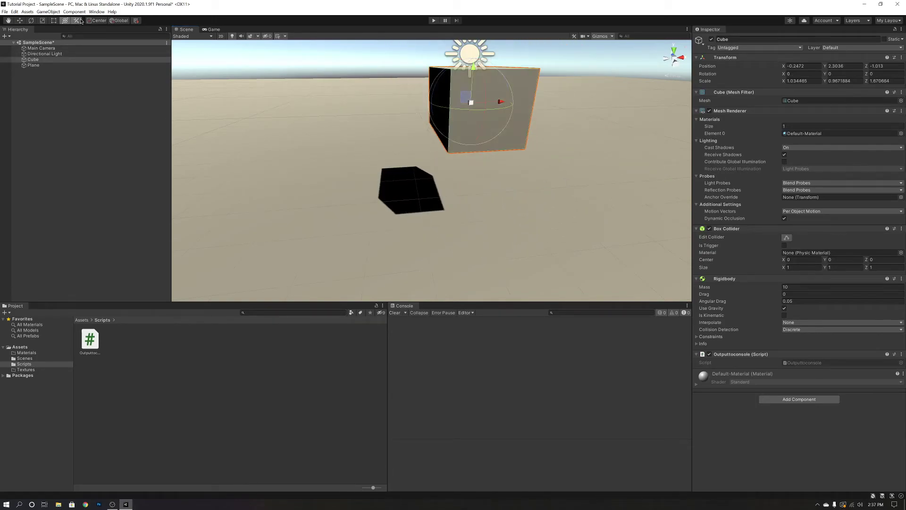
With the Move tool, slide the Cube to a new spot above the floor.
click(78, 20)
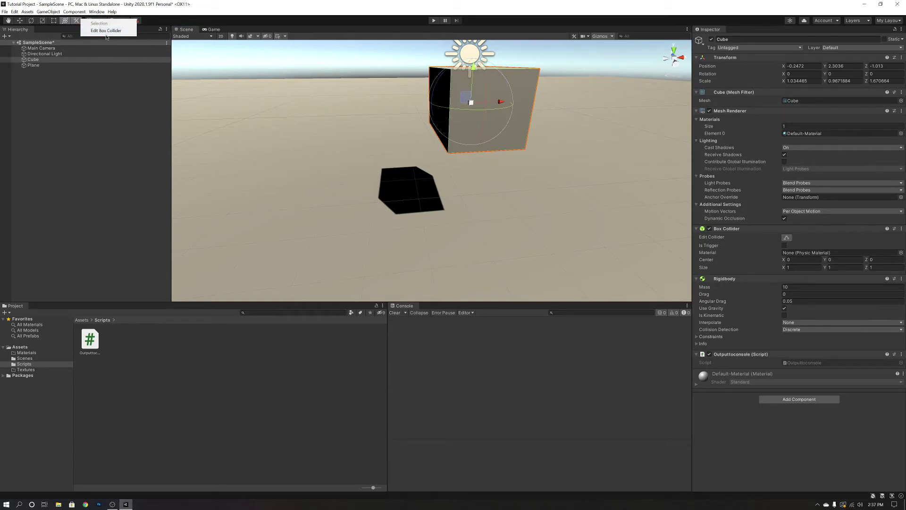
click(10, 25)
click(10, 21)
click(19, 21)
mouse_move(500, 101)
mouse_down()
mouse_move(675, 97)
mouse_move(534, 117)
mouse_move(492, 109)
mouse_up()
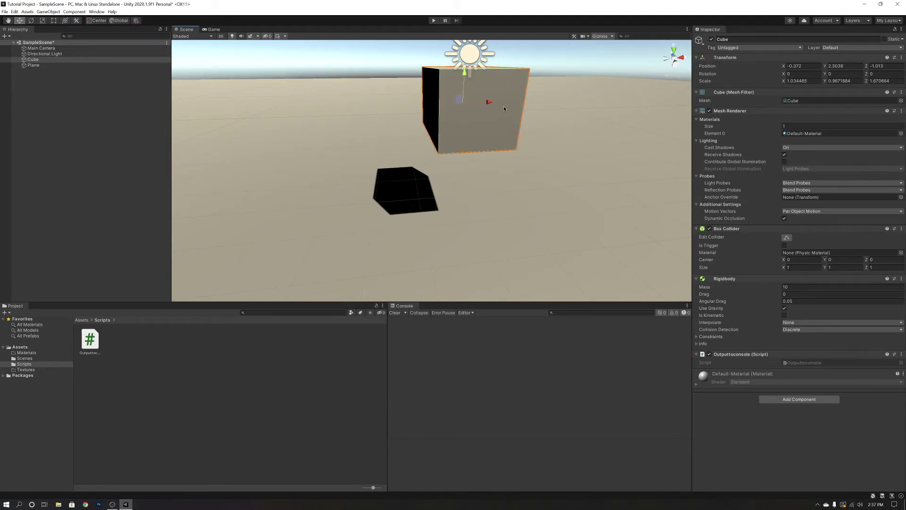
alt+drag(519, 193, 199, 136)
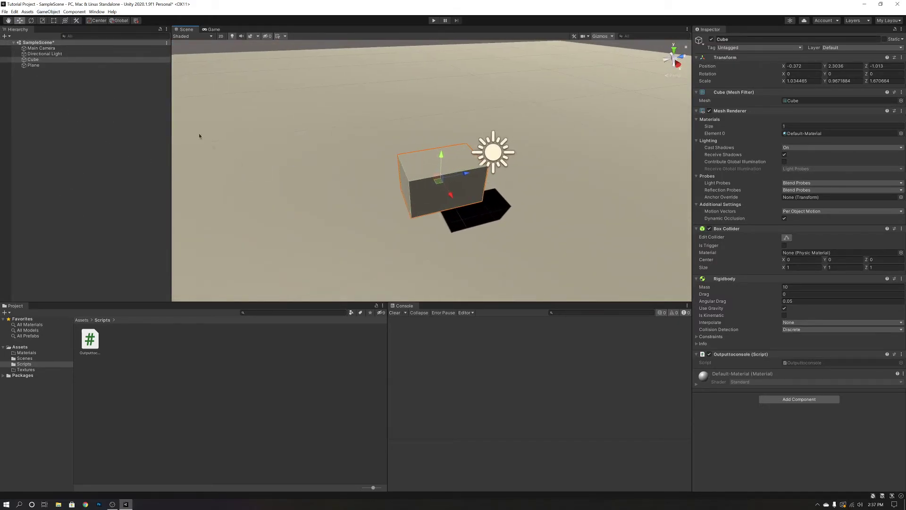
drag(437, 182, 414, 181)
Tilt the Cube to Rotation X -58.943 and stretch it to Scale X 4.94.
key(e)
right_drag(415, 182, 53, 17)
click(43, 21)
drag(559, 146, 641, 175)
right_drag(429, 194, 557, 178)
scroll(324, 243, down, 2)
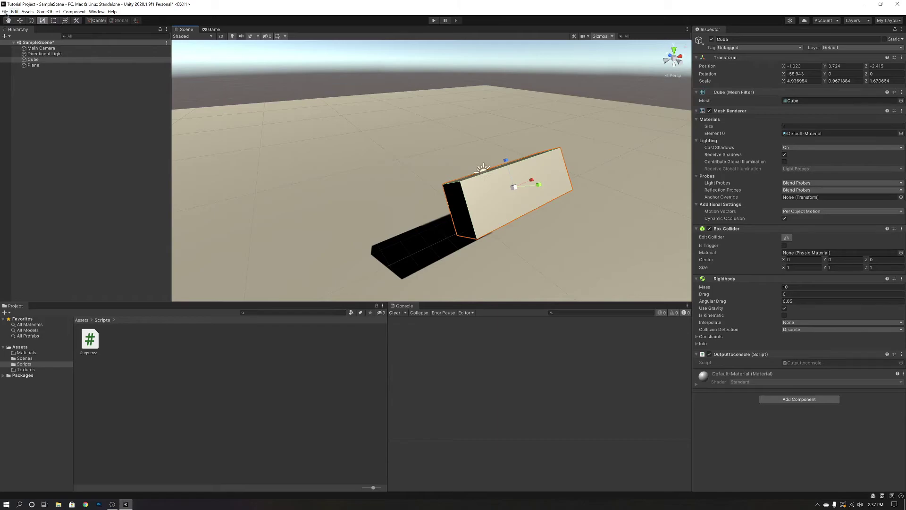
Save SampleScene via File > Save, then browse the File, GameObject and Assets menus.
click(5, 12)
click(18, 34)
click(3, 11)
mouse_move(48, 12)
click(78, 240)
click(4, 12)
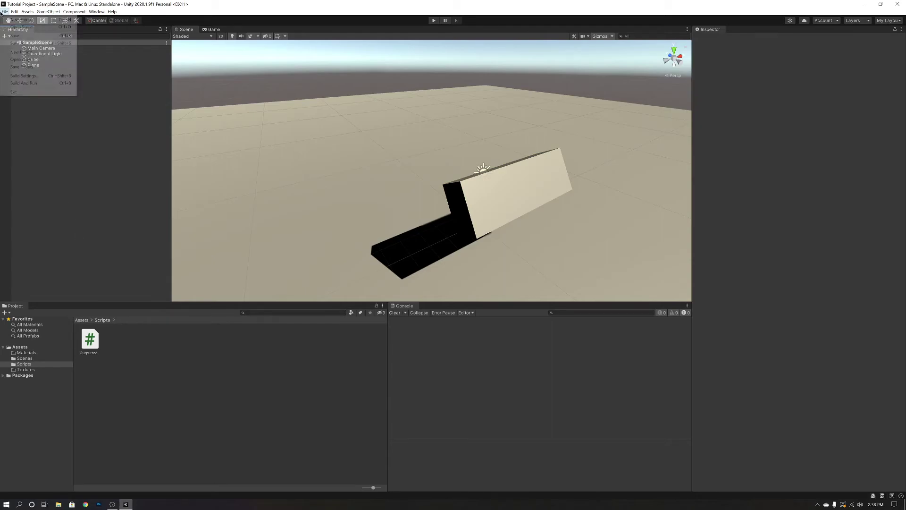
mouse_move(19, 13)
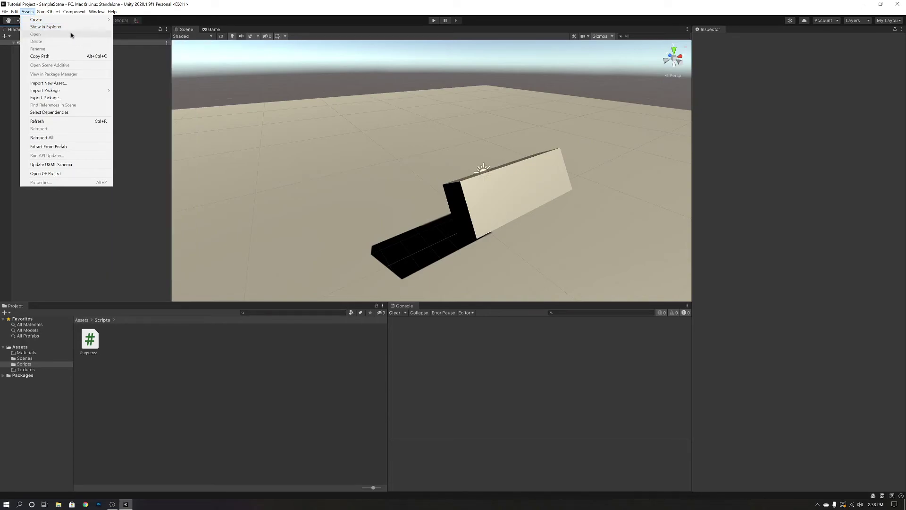
mouse_move(72, 90)
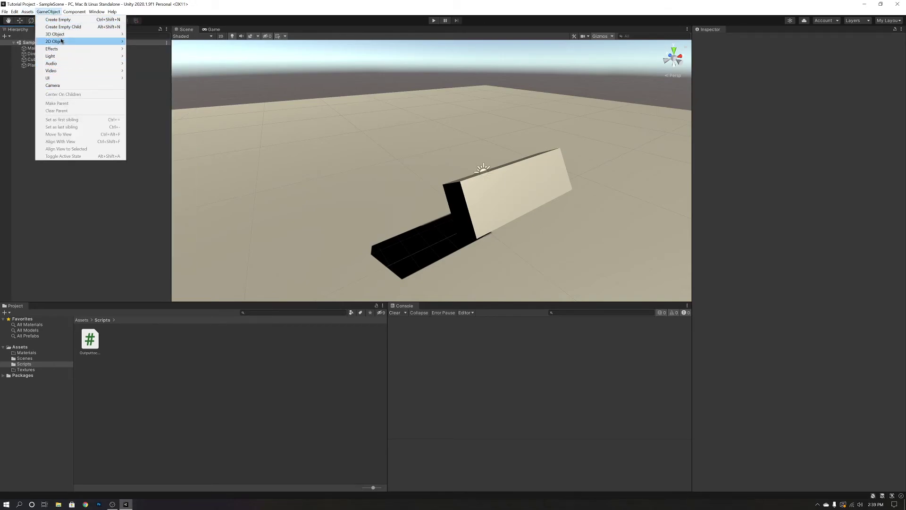
Add a Point Light from the GameObject > Light menu and orbit around it.
mouse_move(75, 37)
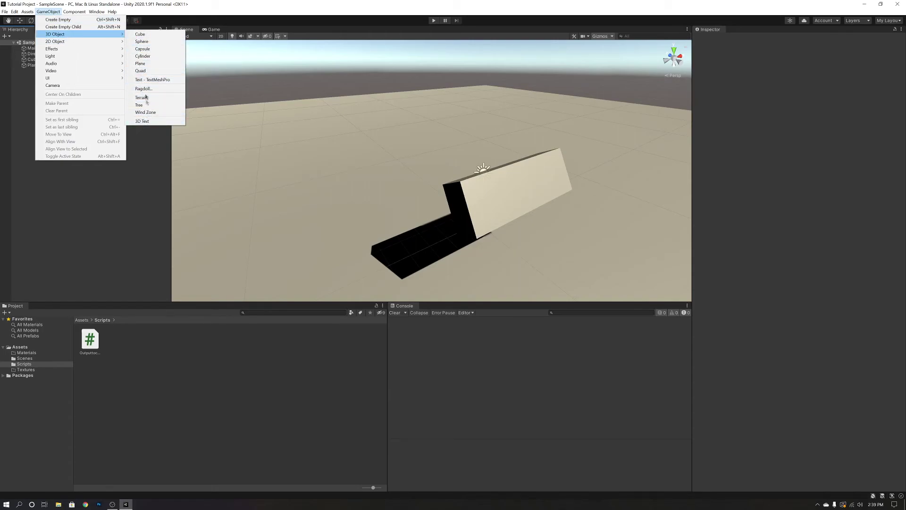
mouse_move(108, 42)
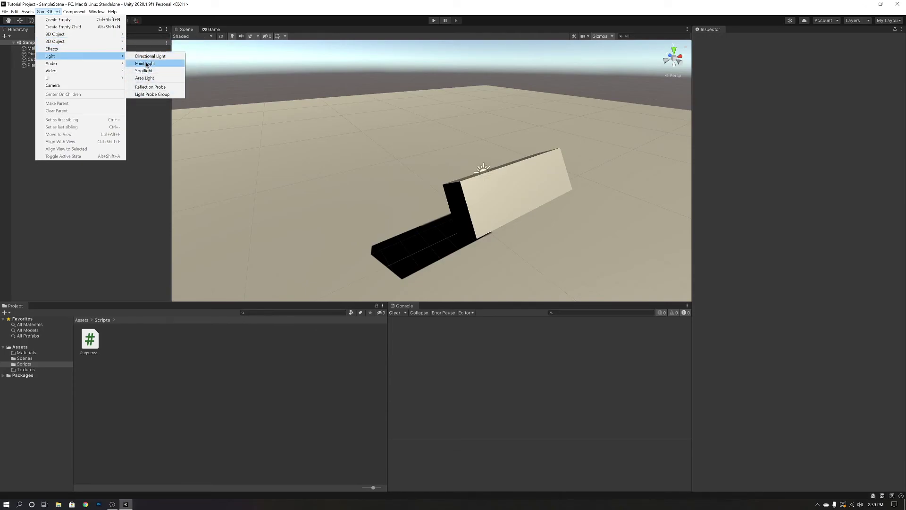
click(253, 149)
right_drag(243, 130, 423, 166)
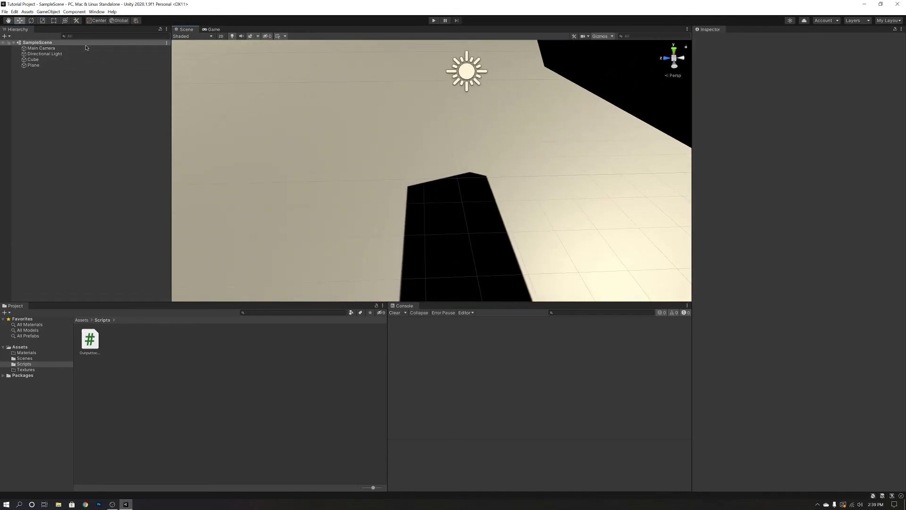
click(48, 11)
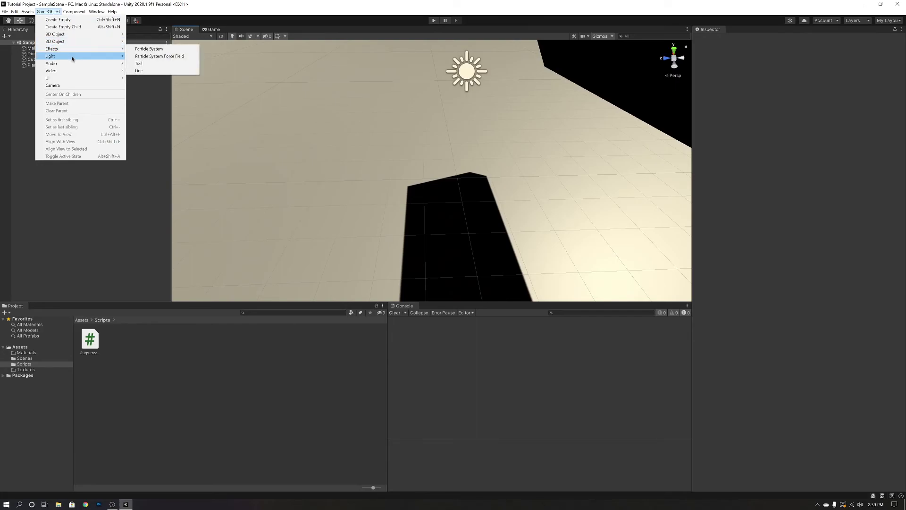
mouse_move(73, 58)
click(153, 64)
right_drag(192, 93, 293, 184)
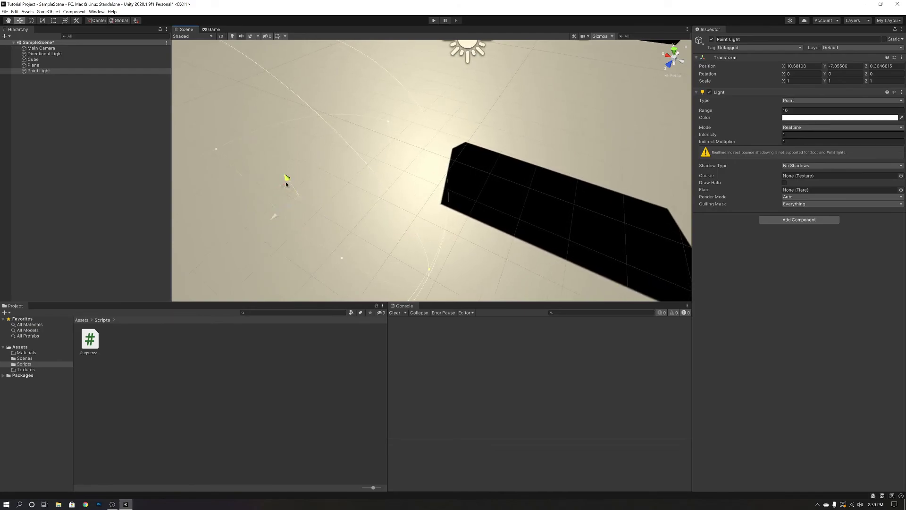
click(253, 53)
right_drag(253, 59, 275, 103)
Move the Point Light to X -3.04 and lower it to height Y 2.02.
click(414, 52)
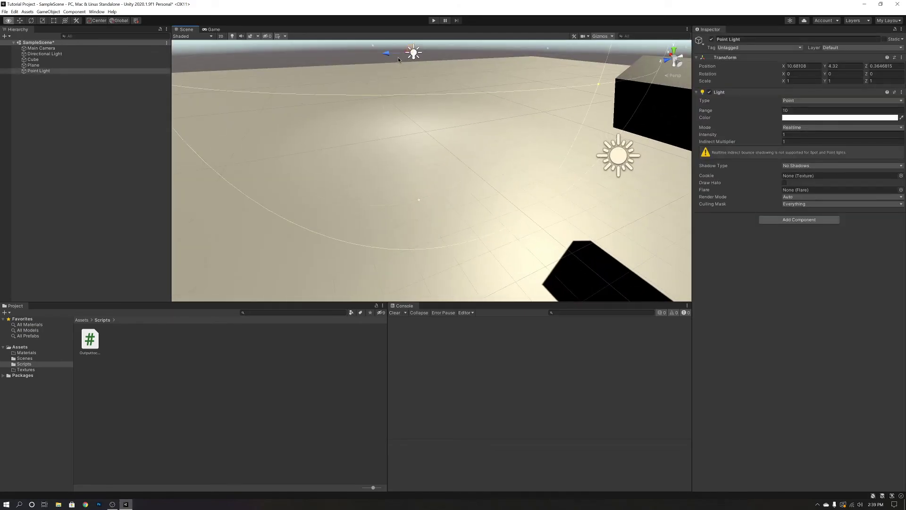
right_drag(398, 57, 500, 53)
drag(355, 78, 596, 123)
right_drag(596, 123, 380, 102)
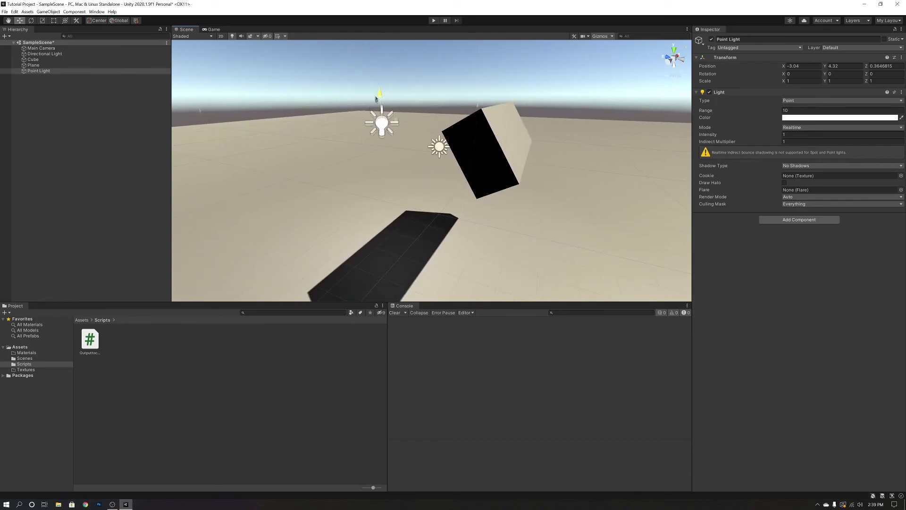
drag(376, 97, 380, 172)
right_drag(380, 172, 420, 175)
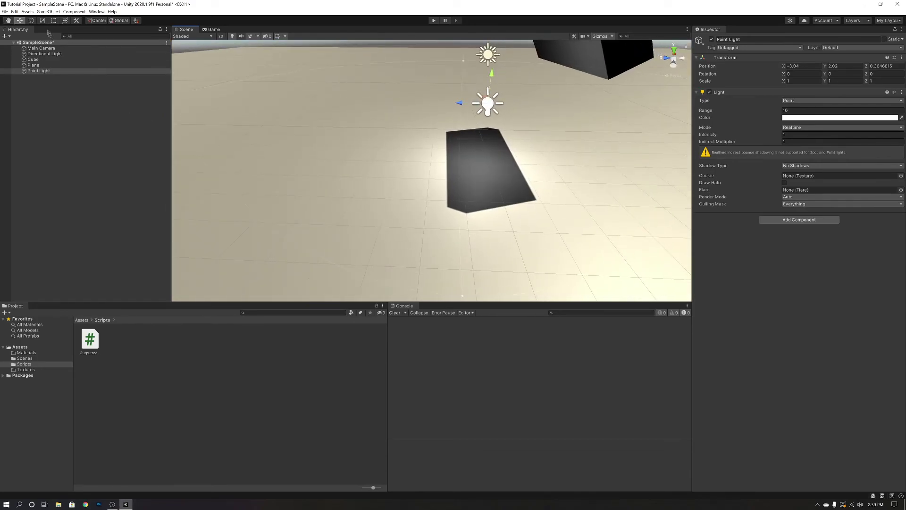
click(43, 12)
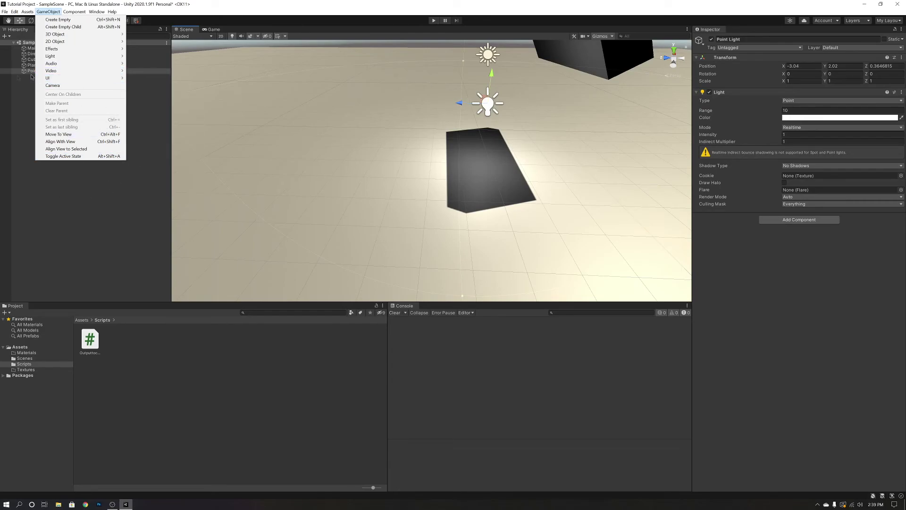
mouse_move(74, 11)
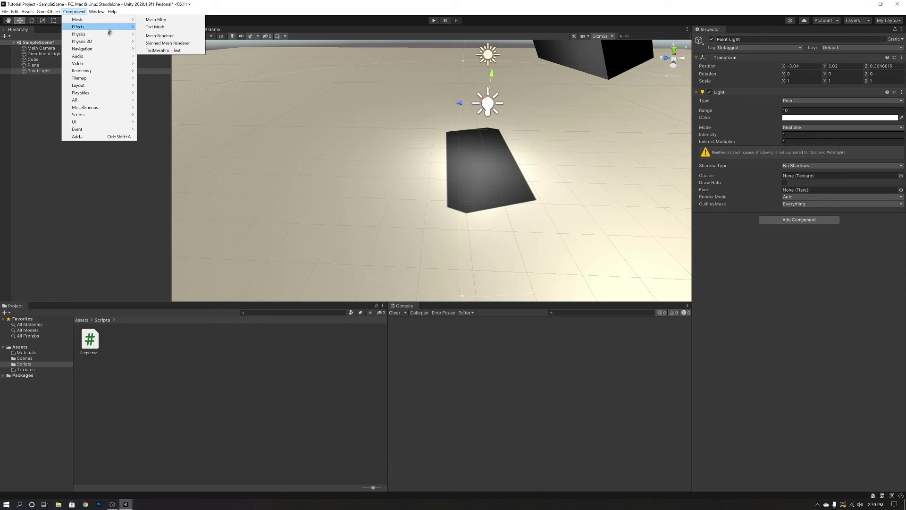
mouse_move(105, 41)
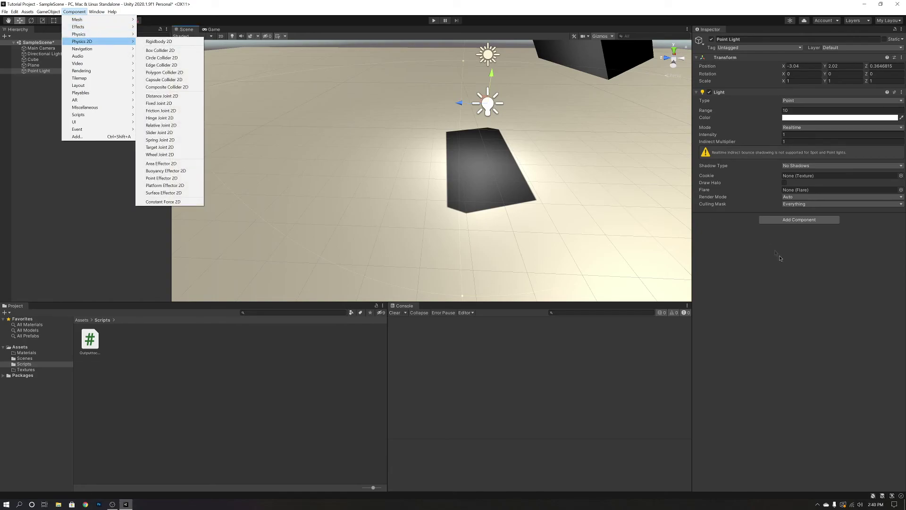
click(811, 233)
click(33, 59)
click(75, 11)
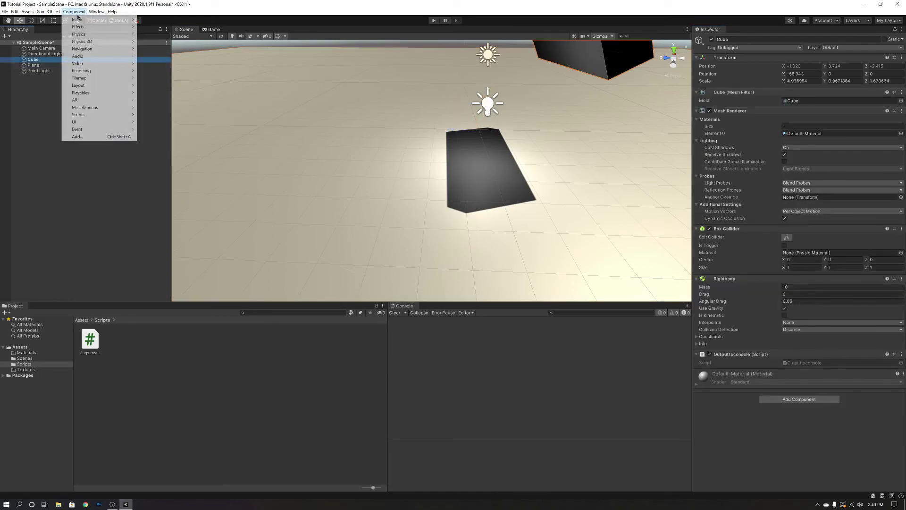
mouse_move(91, 48)
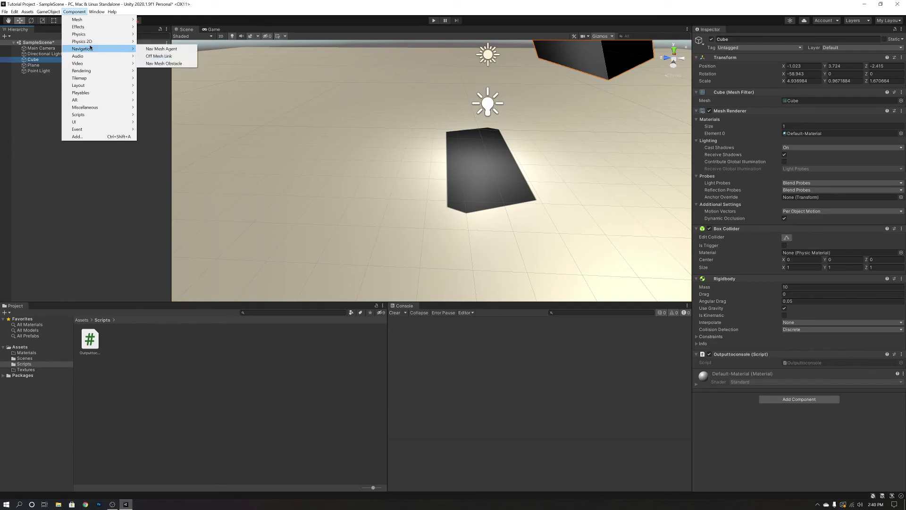
click(797, 426)
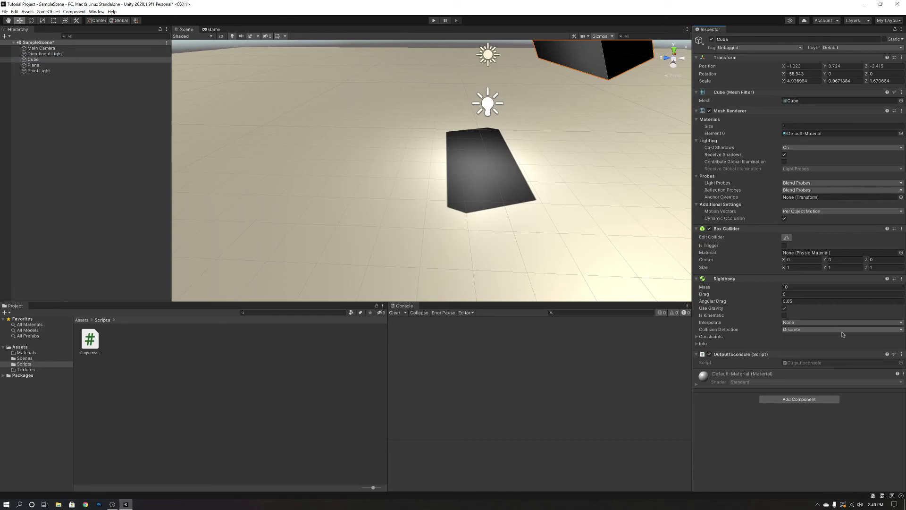
click(96, 11)
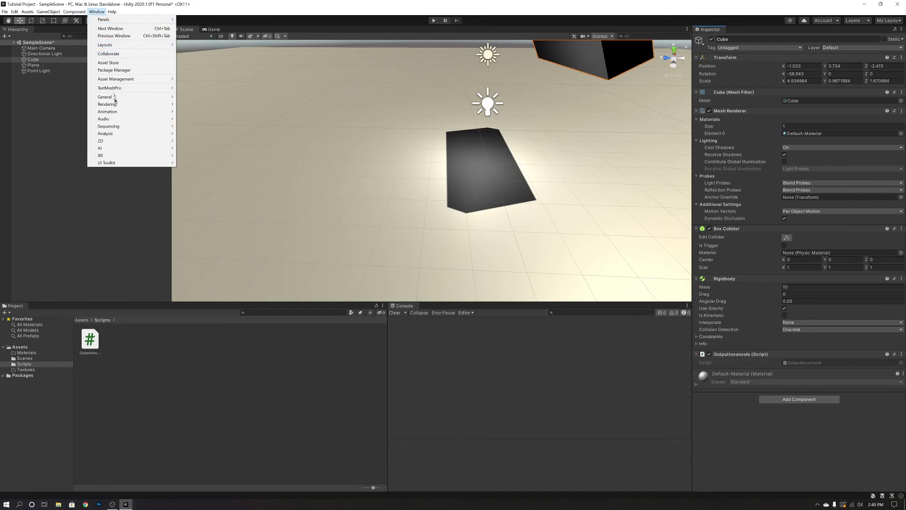
mouse_move(121, 150)
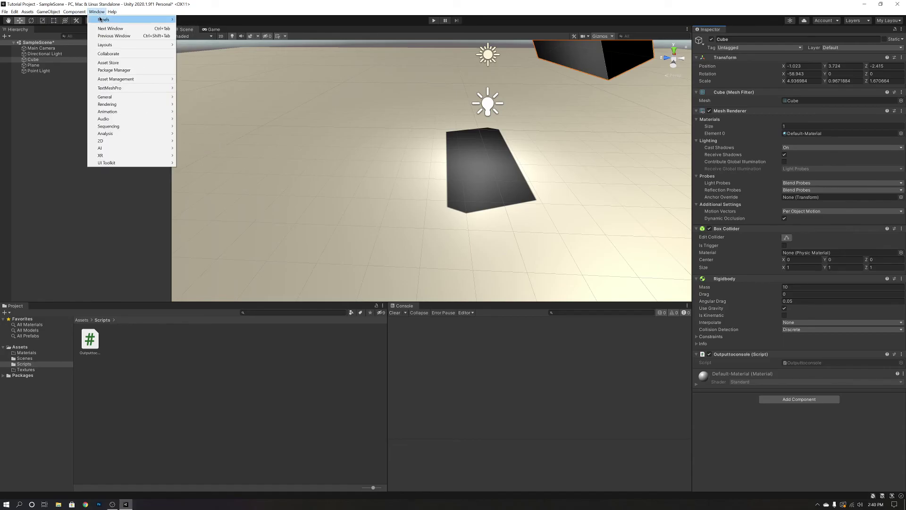
mouse_move(137, 19)
mouse_move(112, 11)
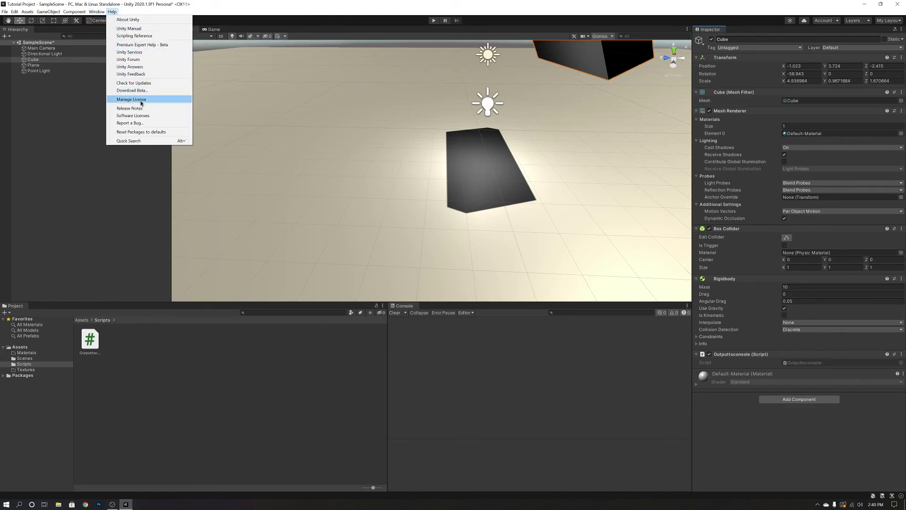
click(47, 143)
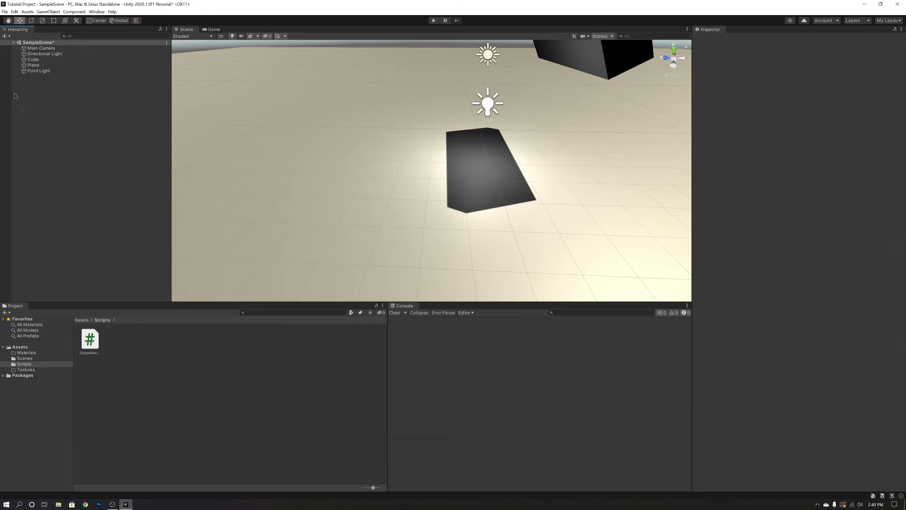
right_click(42, 134)
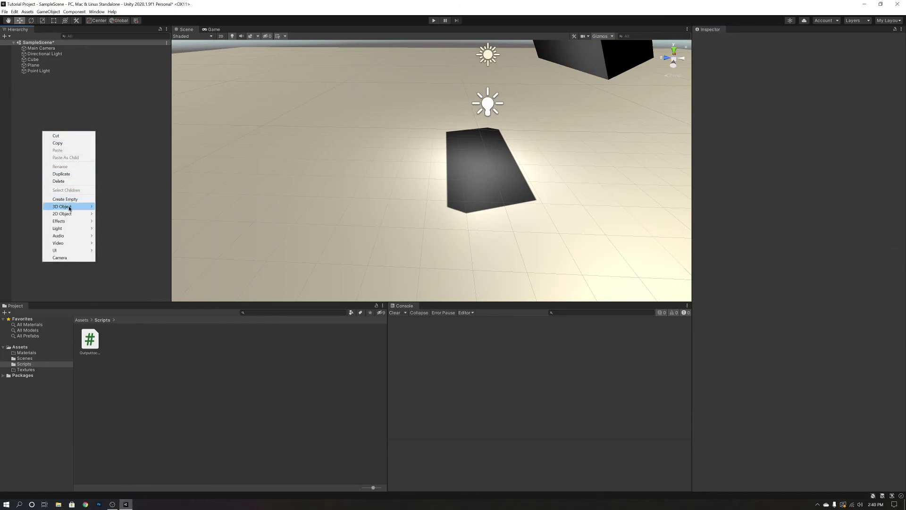
Create a Sphere and move it up to Y 1.23 and along Z to 0.401.
mouse_move(70, 208)
click(118, 213)
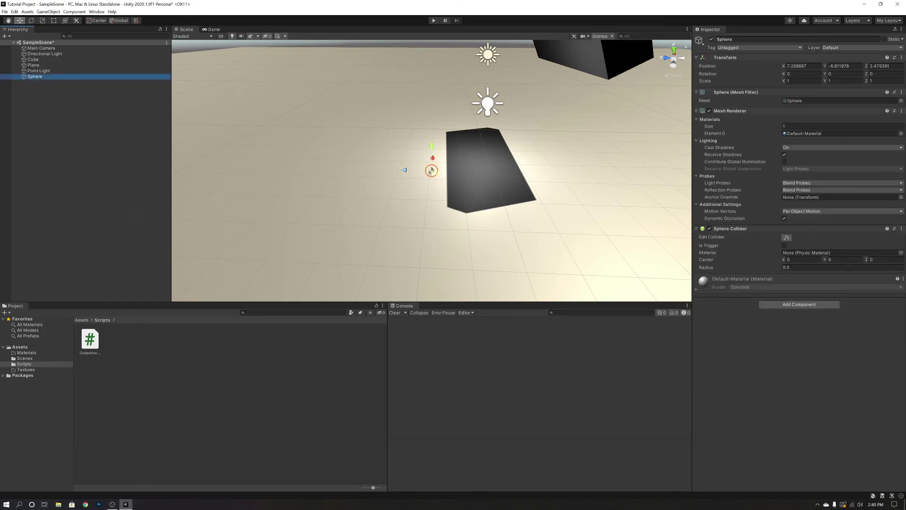
drag(432, 155, 422, 89)
right_drag(430, 89, 278, 94)
drag(427, 94, 324, 86)
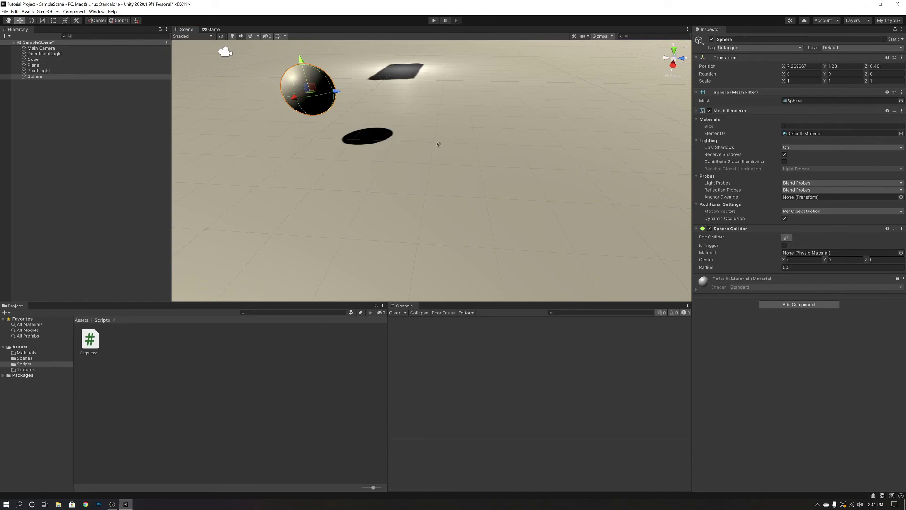
Fly and orbit the Scene view around to inspect the floating sphere and whole scene.
alt+drag(445, 138, 404, 103)
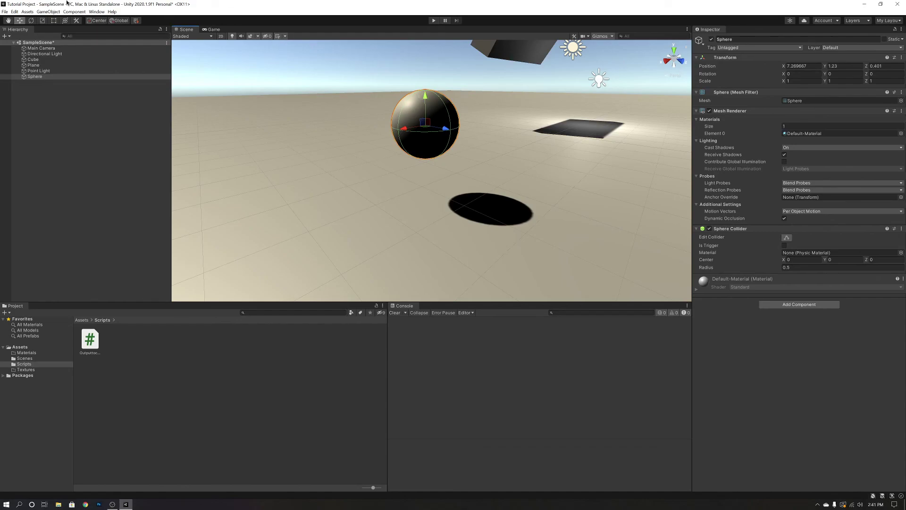
key(w)
right_drag(222, 141, 252, 114)
key(s)
key(w)
key(s)
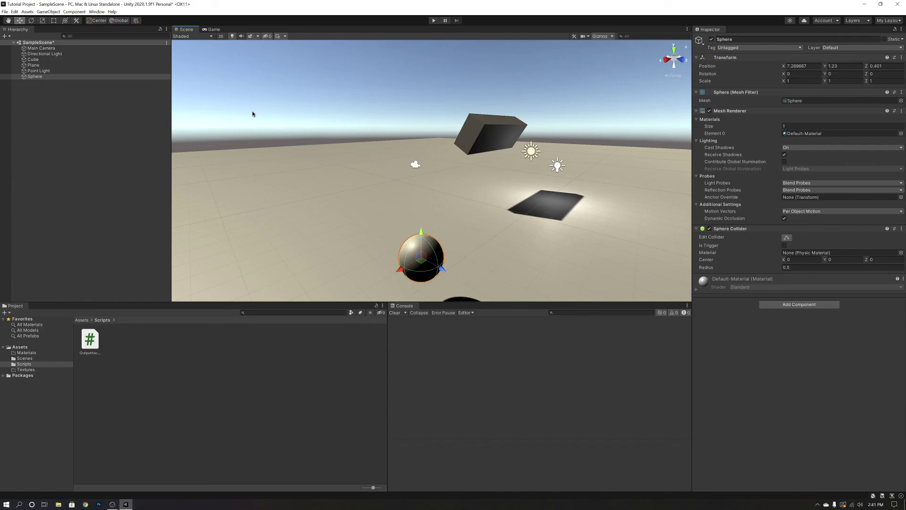
alt+drag(264, 118, 589, 162)
scroll(585, 163, up, 5)
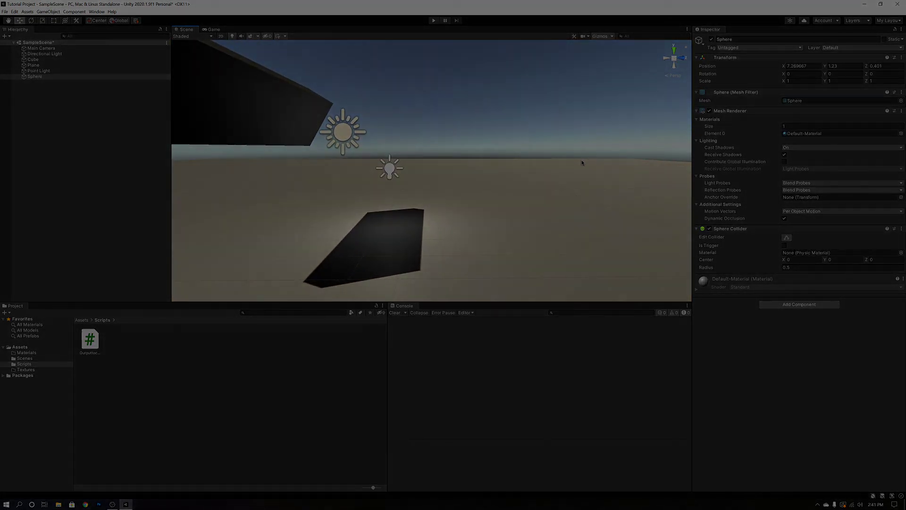